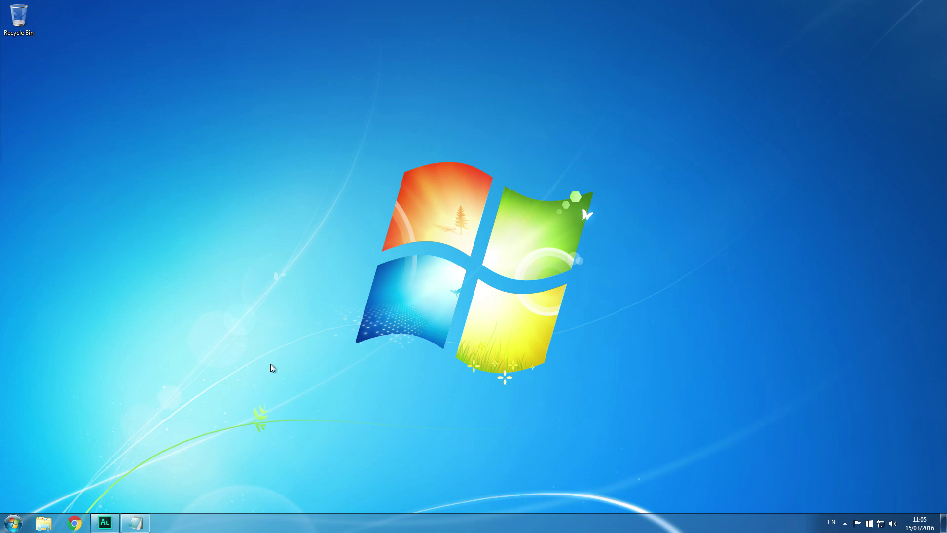
Open Steam, search the store for "source film" and view the Source Filmmaker product page
{"action": "left_click", "coordinate": [844, 523]}
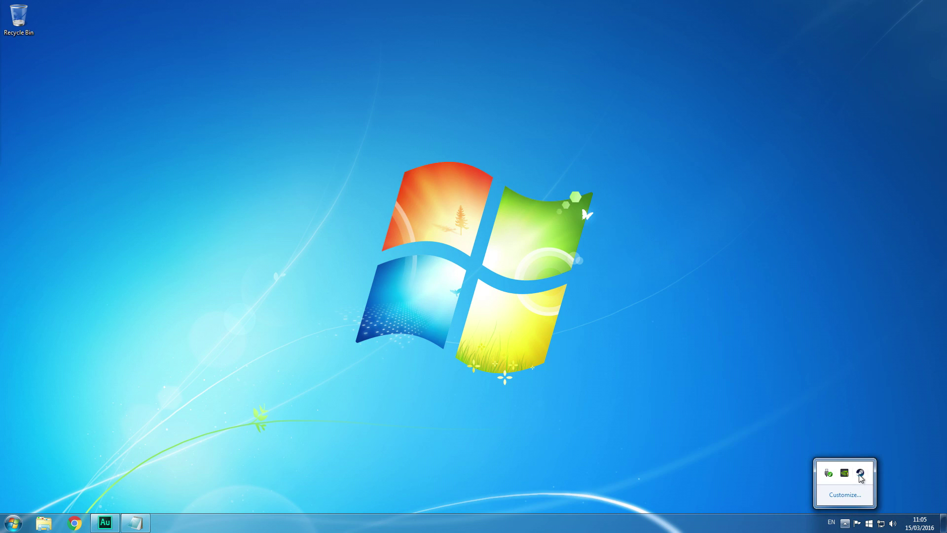
{"action": "double_click", "coordinate": [860, 473]}
{"action": "left_click", "coordinate": [714, 74]}
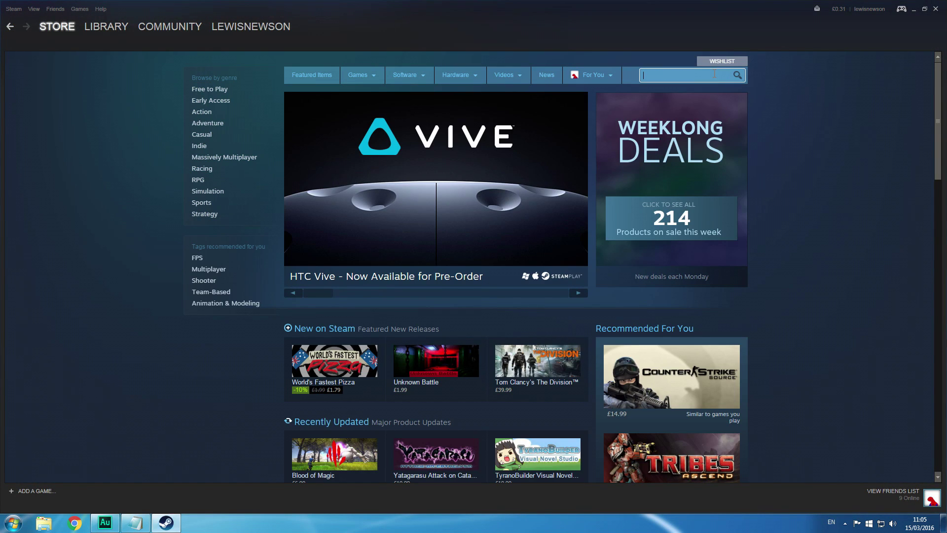
{"action": "type", "text": "source film"}
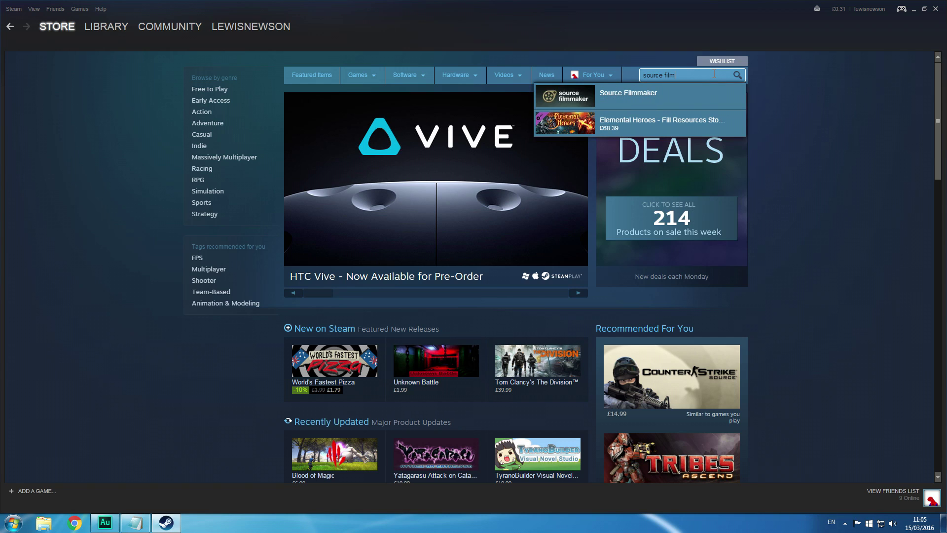
{"action": "left_click", "coordinate": [636, 101]}
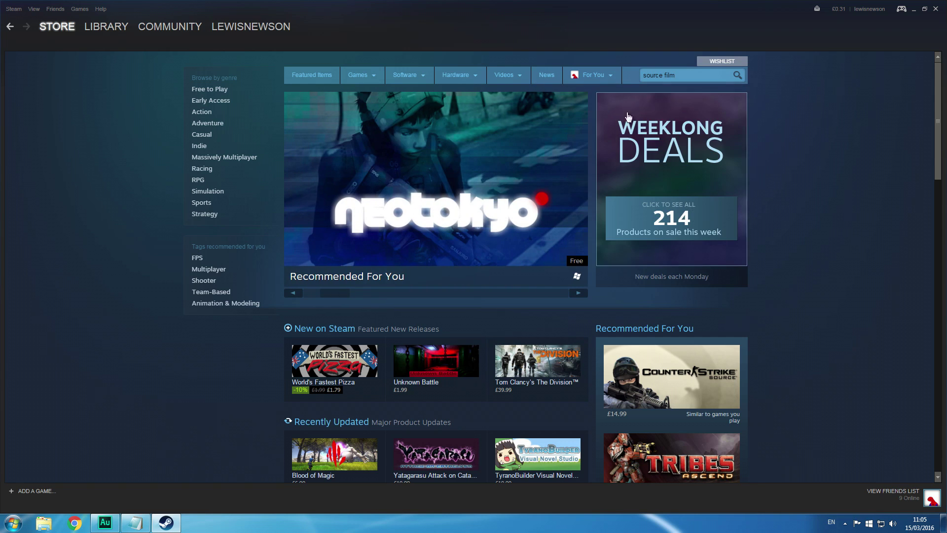
{"action": "scroll", "coordinate": [375, 315], "scroll_direction": "down", "scroll_amount": 2}
{"action": "scroll", "coordinate": [529, 237], "scroll_direction": "up", "scroll_amount": 2}
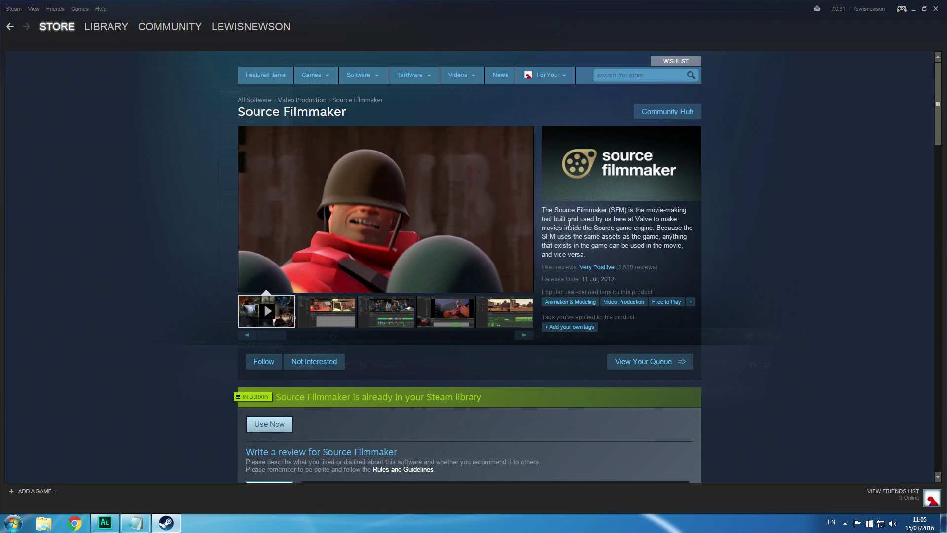
Show Source Filmmaker in the software section of the library, and close the Steam window
{"action": "mouse_move", "coordinate": [63, 30]}
{"action": "mouse_move", "coordinate": [106, 27]}
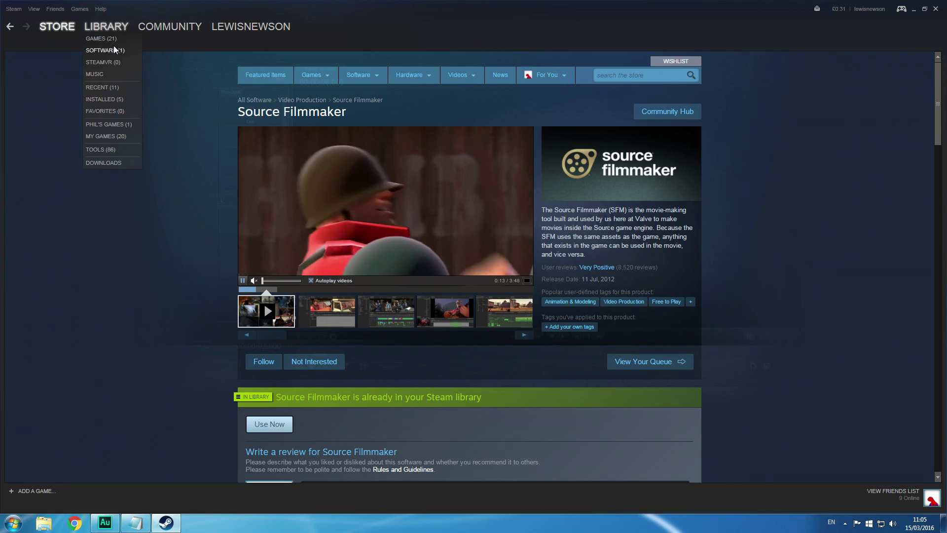
{"action": "left_click", "coordinate": [115, 50]}
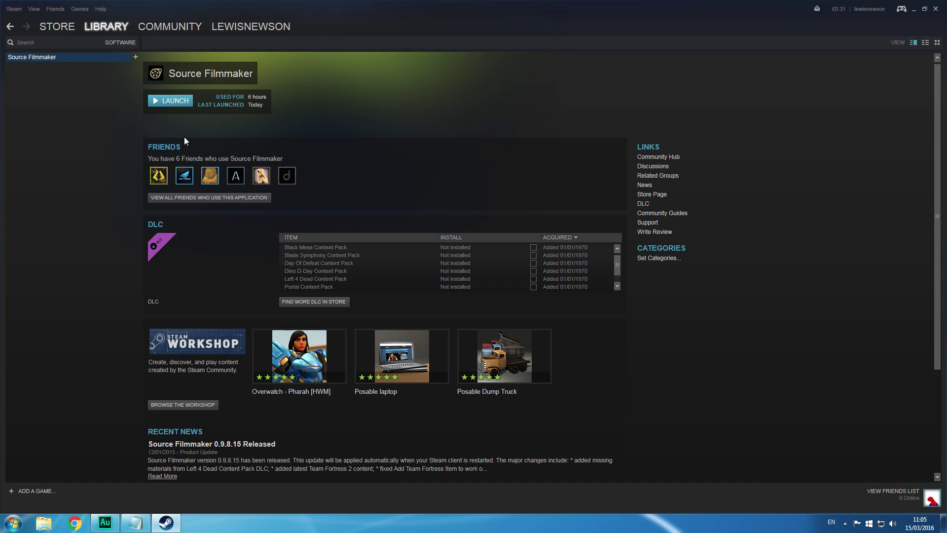
{"action": "left_click", "coordinate": [936, 9]}
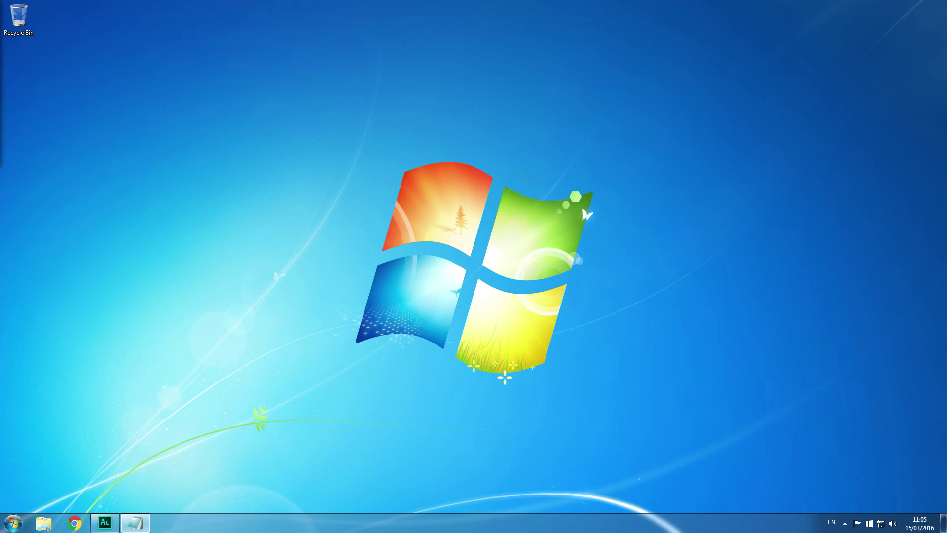
In Chrome, go to nemesis.thewavelength.net/index.php?p=26 and download the GCFScape v1.8.5 installer
{"action": "left_click", "coordinate": [75, 523]}
{"action": "right_click", "coordinate": [159, 24]}
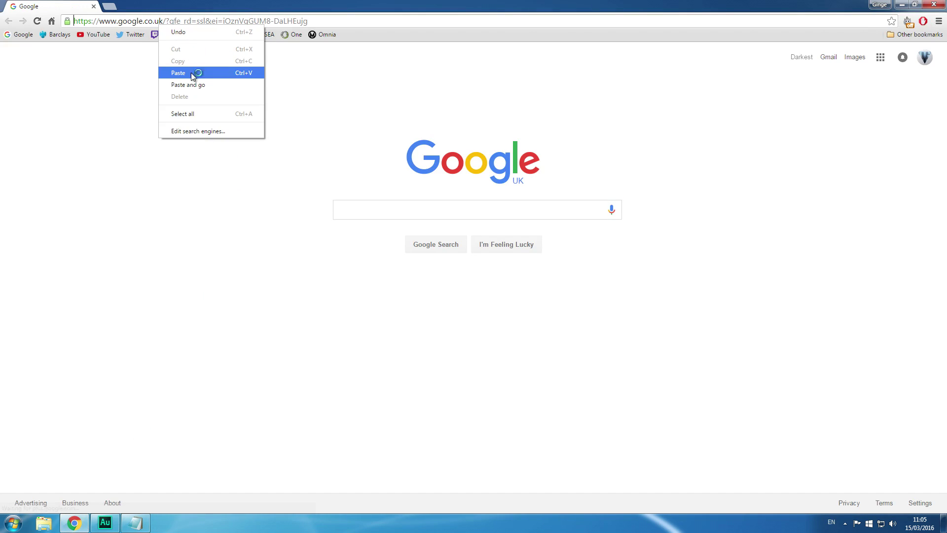
{"action": "left_click", "coordinate": [191, 74]}
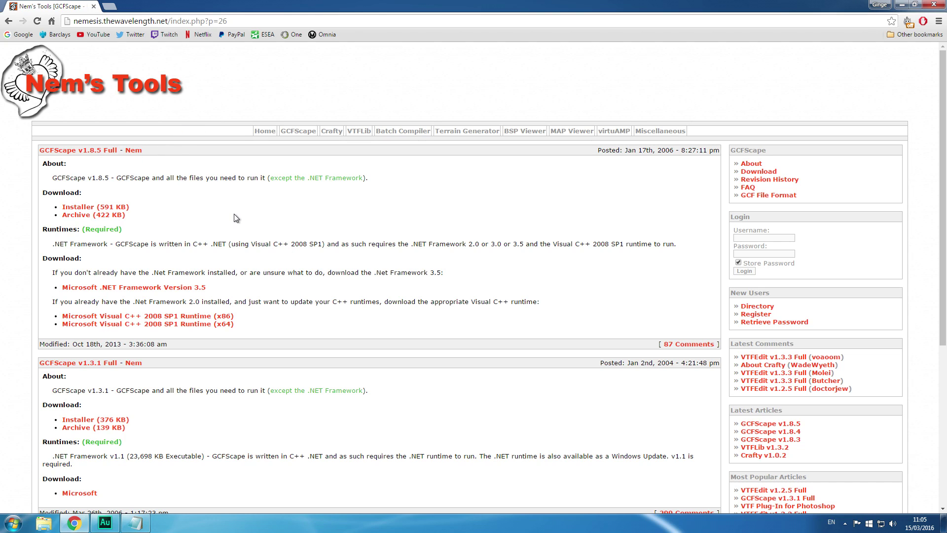
{"action": "left_click", "coordinate": [84, 208]}
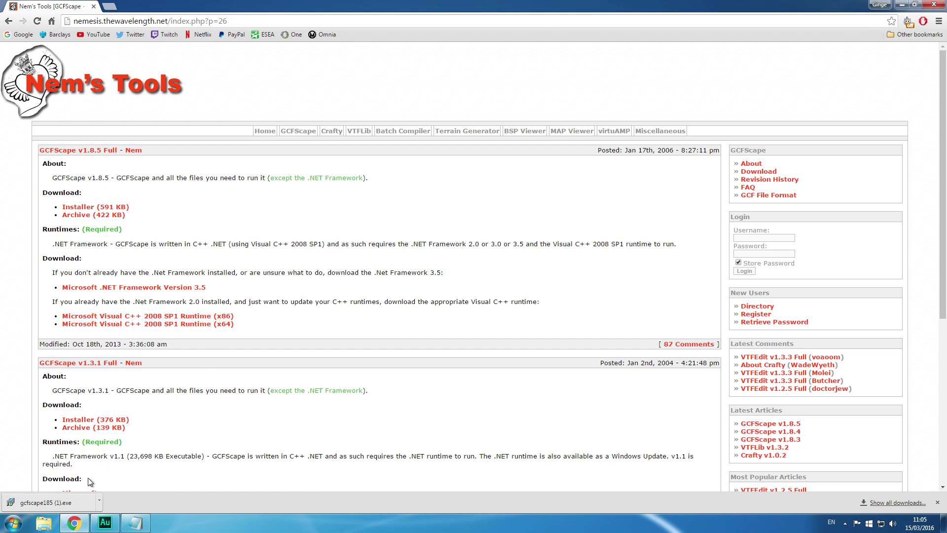
Run the downloaded GCFScape installer through to completion, and close its readme file
{"action": "left_click", "coordinate": [50, 502]}
{"action": "left_click", "coordinate": [501, 269]}
{"action": "left_click", "coordinate": [528, 273]}
{"action": "left_click", "coordinate": [533, 340]}
{"action": "left_click", "coordinate": [416, 310]}
{"action": "left_click", "coordinate": [540, 342]}
{"action": "left_click", "coordinate": [538, 341]}
{"action": "left_click", "coordinate": [537, 341]}
{"action": "left_click", "coordinate": [537, 342]}
{"action": "left_click", "coordinate": [538, 341]}
{"action": "left_click", "coordinate": [537, 340]}
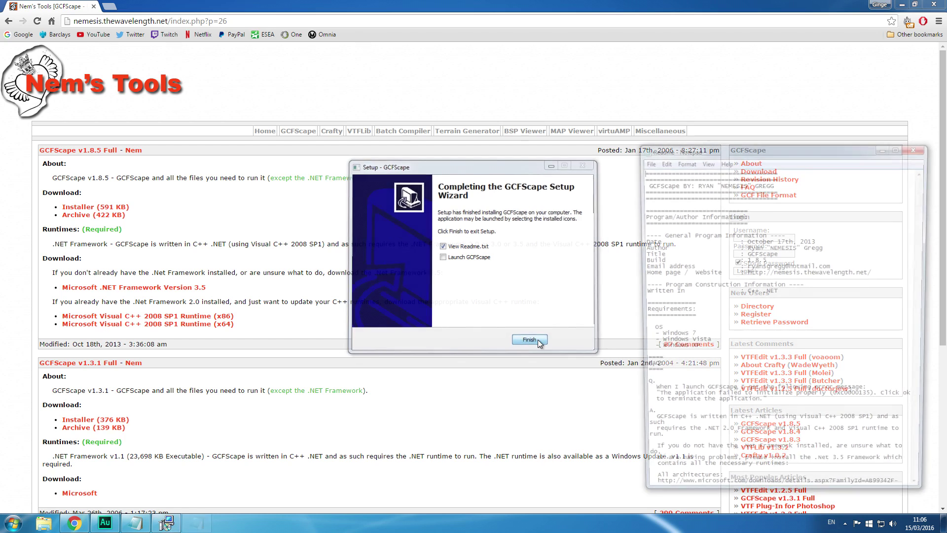
{"action": "left_click", "coordinate": [924, 147]}
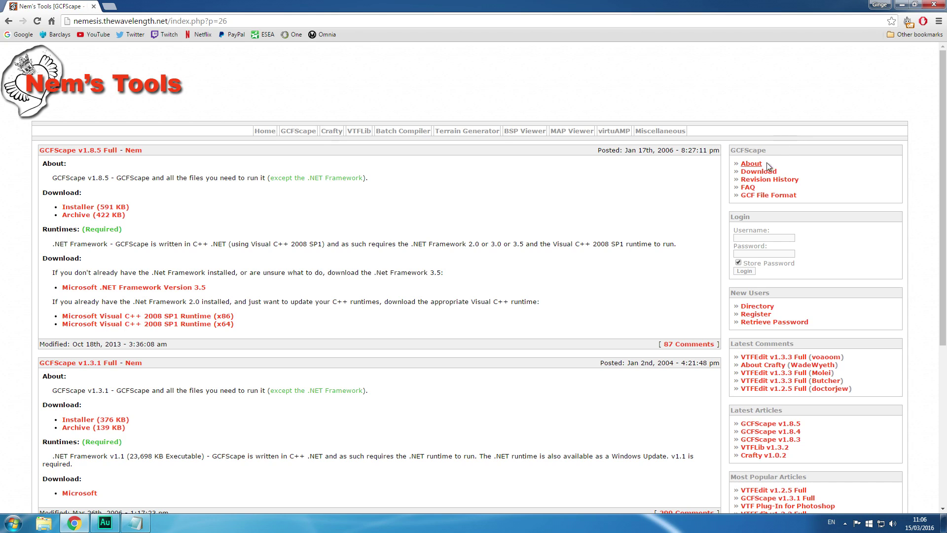
{"action": "key", "text": "alt+Tab"}
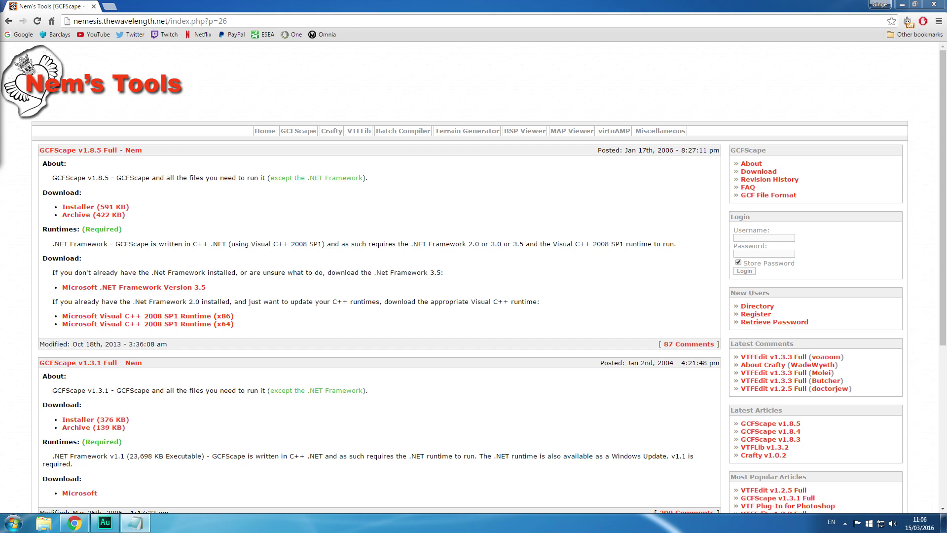
{"action": "right_click", "coordinate": [129, 21]}
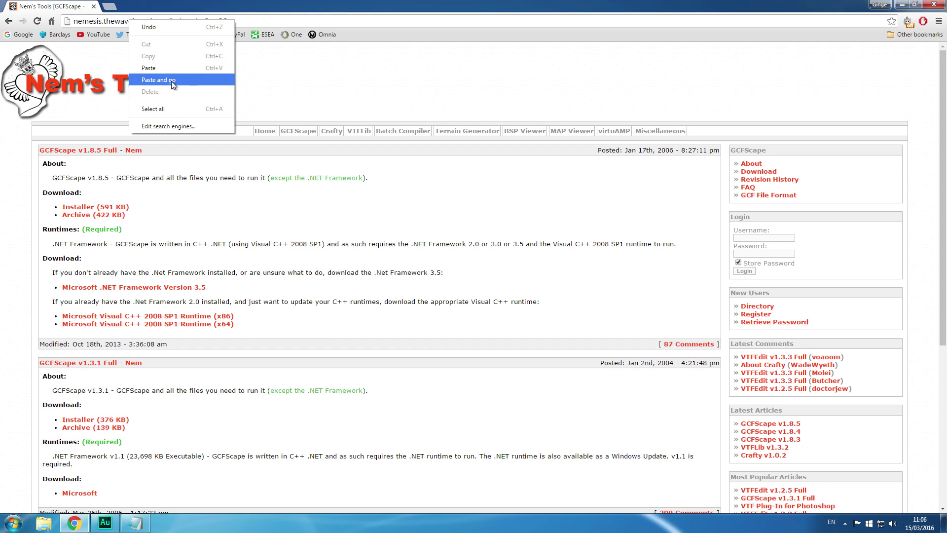
{"action": "left_click", "coordinate": [171, 80]}
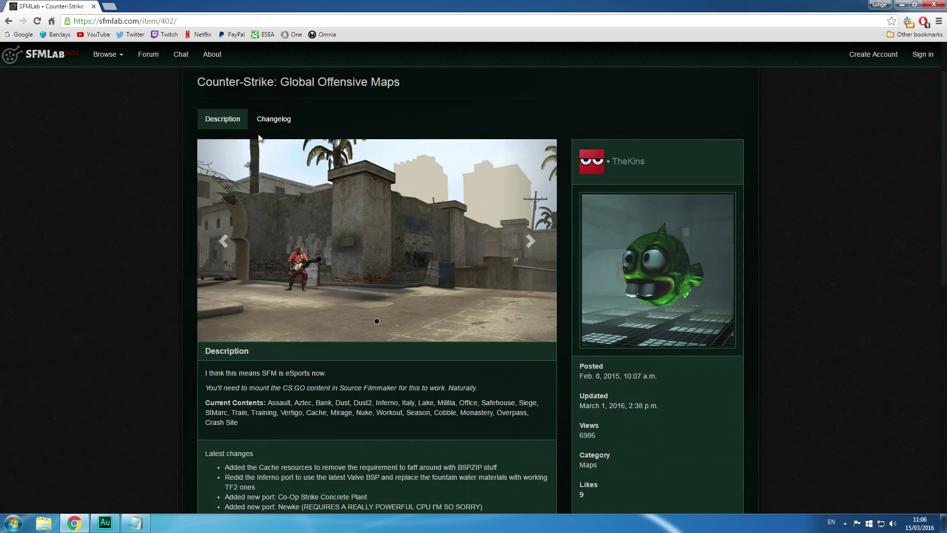
{"action": "scroll", "coordinate": [270, 126], "scroll_direction": "down", "scroll_amount": 2}
{"action": "scroll", "coordinate": [270, 126], "scroll_direction": "up", "scroll_amount": 2}
{"action": "scroll", "coordinate": [271, 143], "scroll_direction": "down", "scroll_amount": 3}
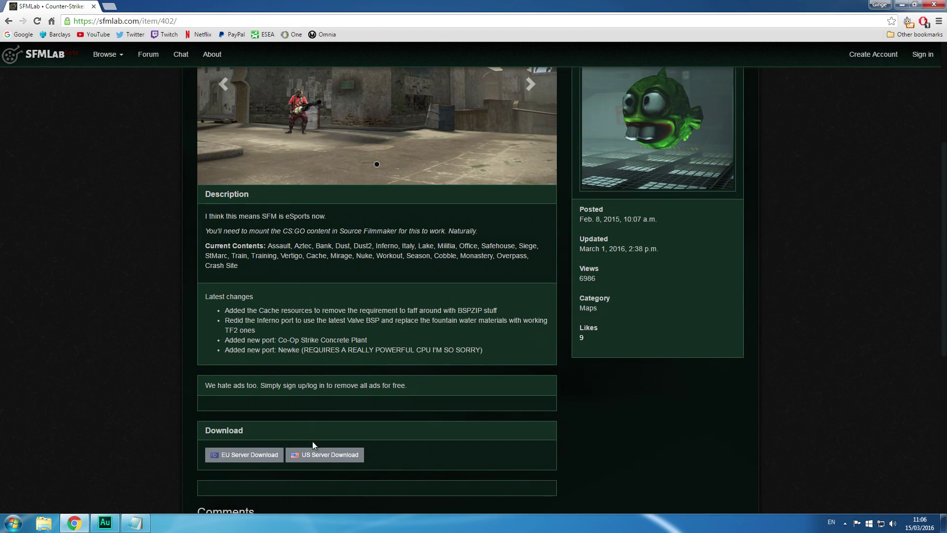
{"action": "left_click", "coordinate": [269, 455]}
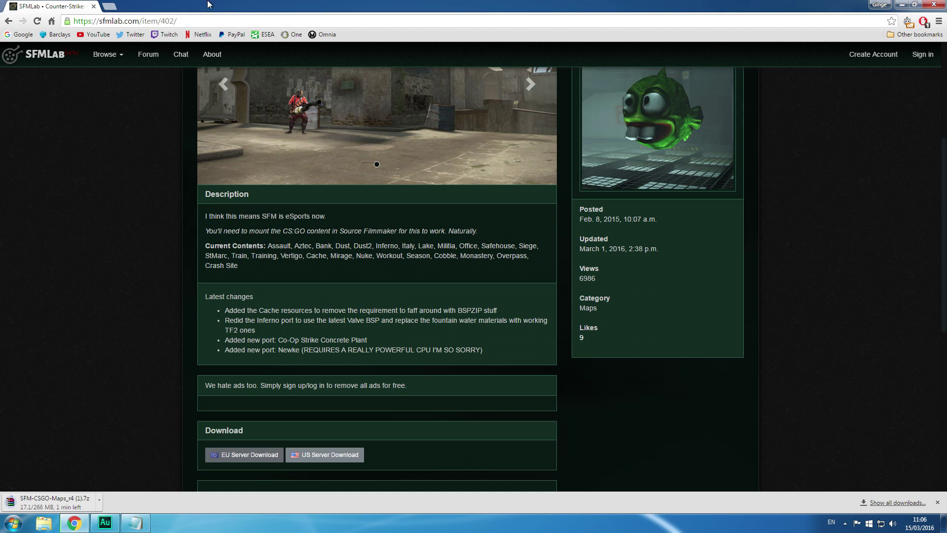
Minimize the browser and open the folder D:\Alt C\Games\steamapps\common\SourceFilmmaker\game in a maximized File Explorer window
{"action": "left_click_drag", "start_coordinate": [701, 2], "coordinate": [946, 25]}
{"action": "left_click", "coordinate": [901, 6]}
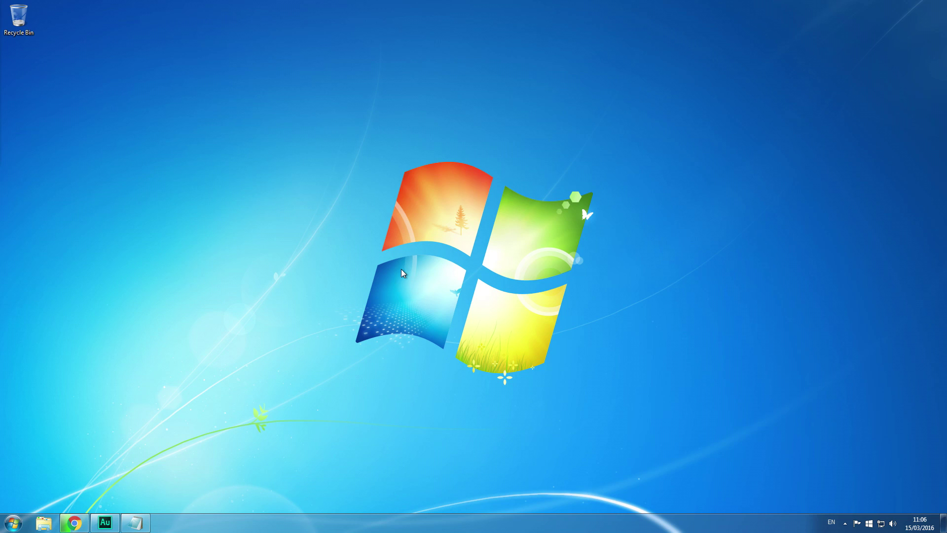
{"action": "left_click", "coordinate": [45, 522]}
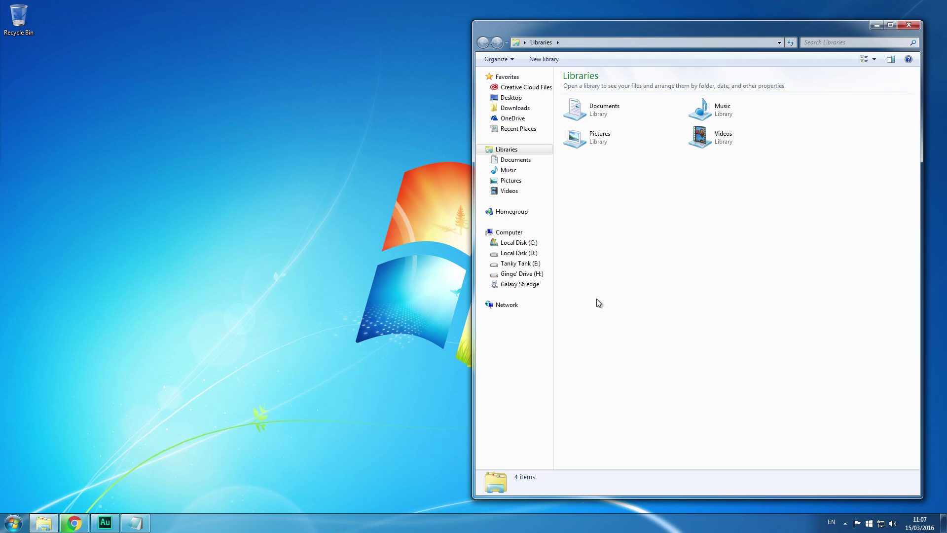
{"action": "double_click", "coordinate": [735, 29]}
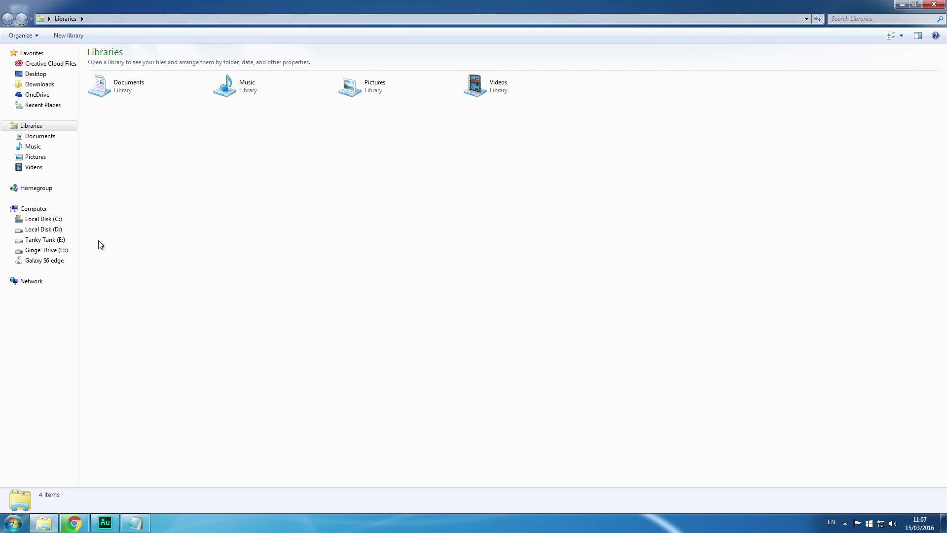
{"action": "left_click", "coordinate": [44, 229]}
{"action": "double_click", "coordinate": [112, 64]}
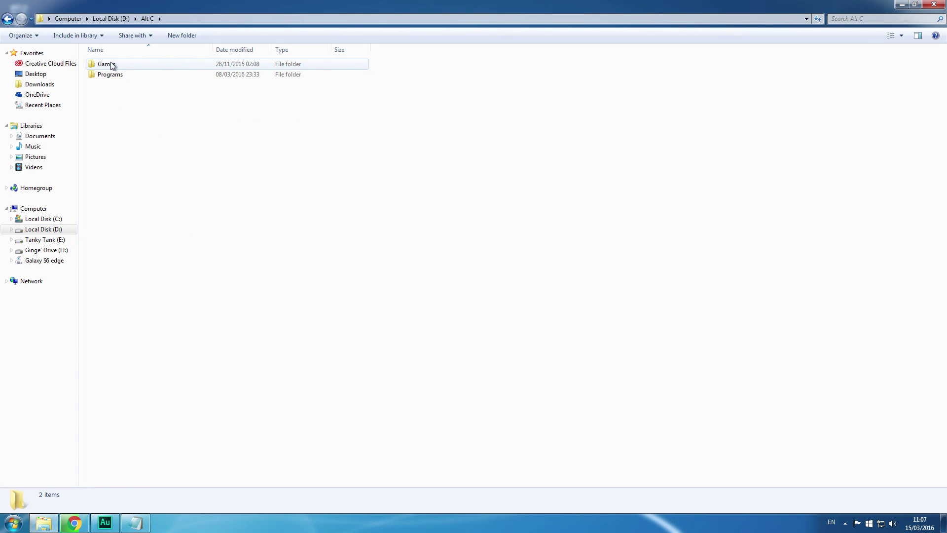
{"action": "double_click", "coordinate": [119, 64]}
{"action": "double_click", "coordinate": [120, 64]}
{"action": "double_click", "coordinate": [120, 63]}
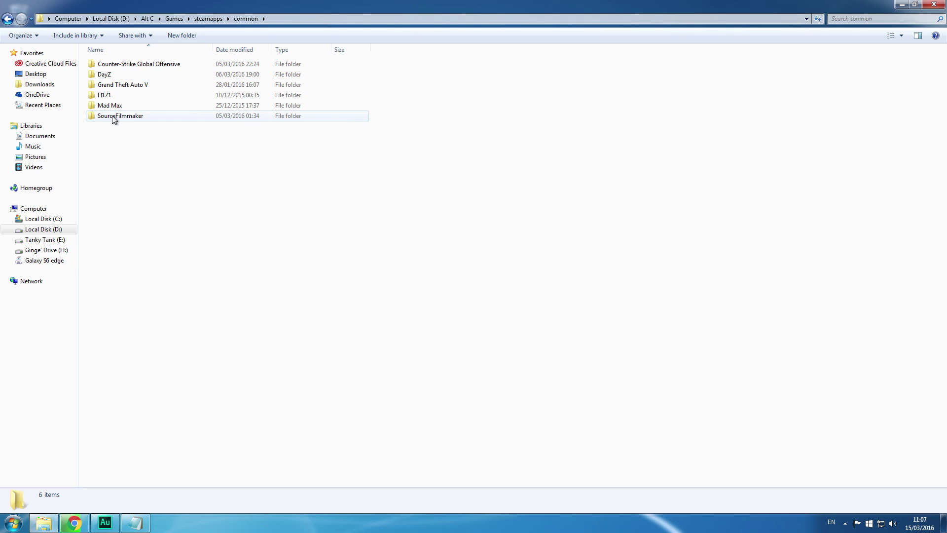
{"action": "double_click", "coordinate": [113, 117]}
{"action": "left_click", "coordinate": [130, 78]}
{"action": "double_click", "coordinate": [129, 78]}
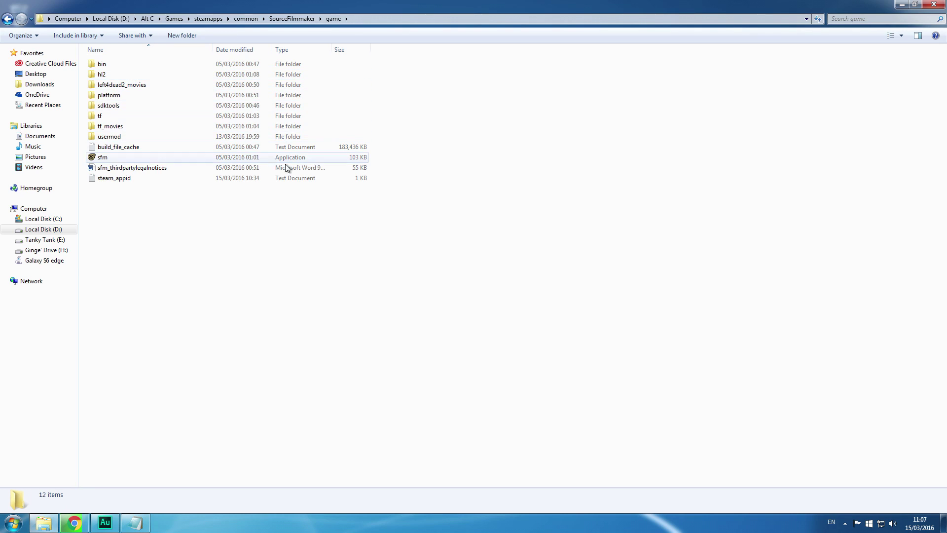
Create a new folder named csgo inside SourceFilmmaker's game folder
{"action": "left_click", "coordinate": [193, 37]}
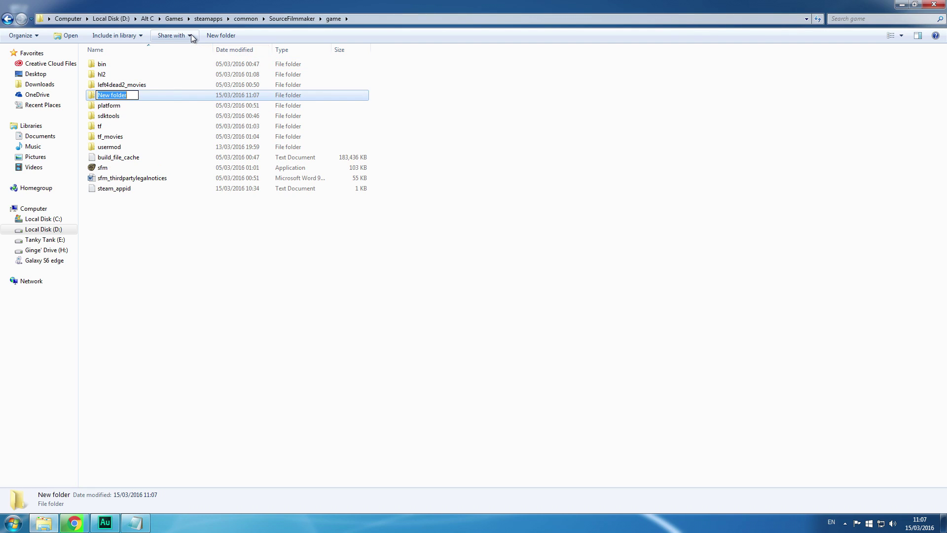
{"action": "type", "text": "csgo"}
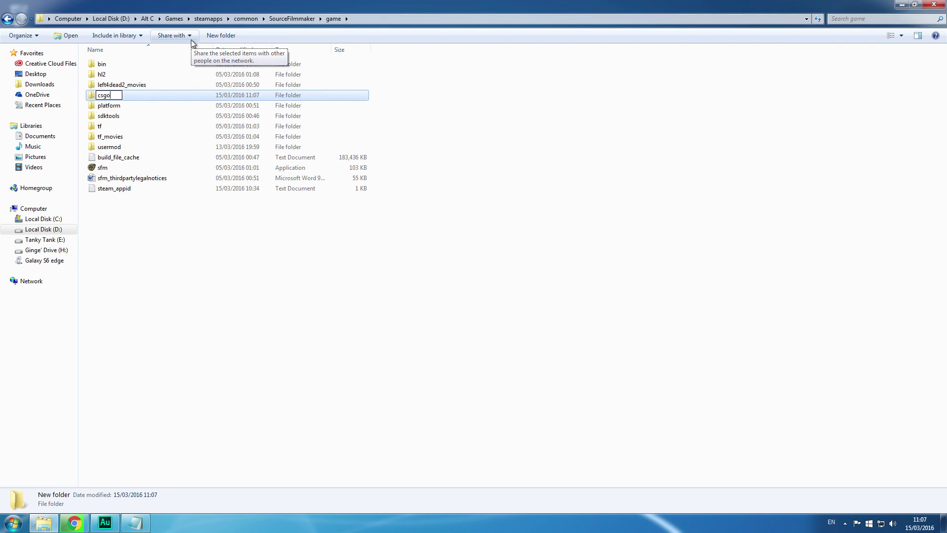
{"action": "key", "text": "Return"}
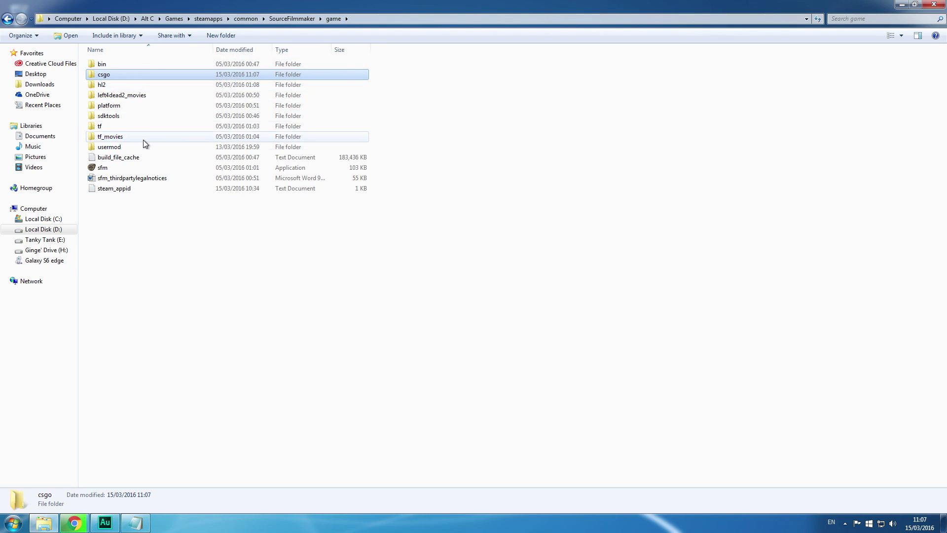
Open the gameinfo text file from the usermod folder in Notepad, docked to the right half of the screen
{"action": "double_click", "coordinate": [113, 148]}
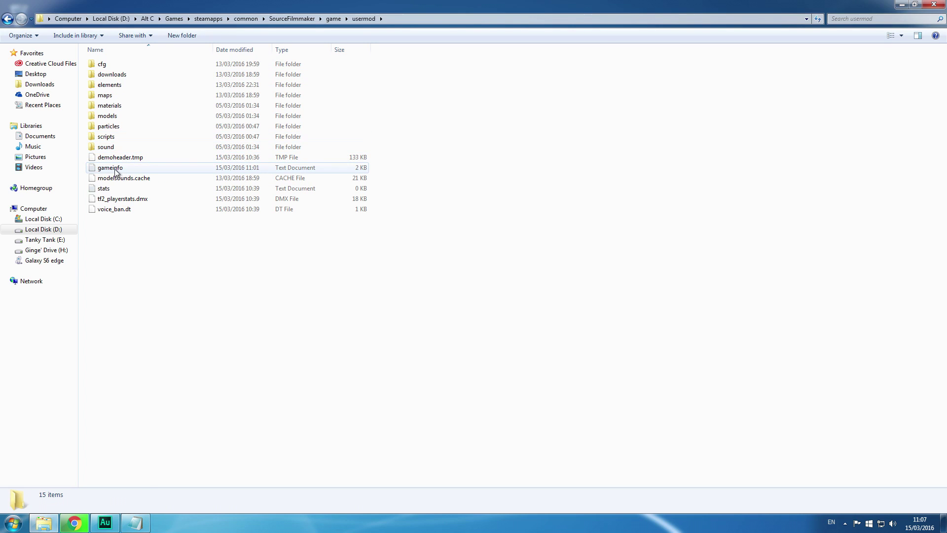
{"action": "left_click", "coordinate": [113, 168]}
{"action": "right_click", "coordinate": [108, 170]}
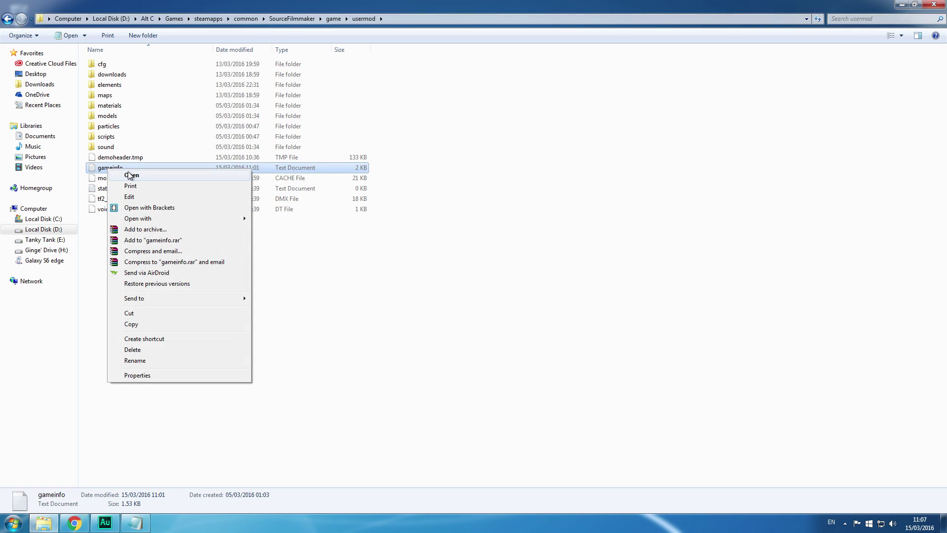
{"action": "left_click", "coordinate": [121, 176]}
{"action": "left_click_drag", "start_coordinate": [690, 147], "coordinate": [945, 98]}
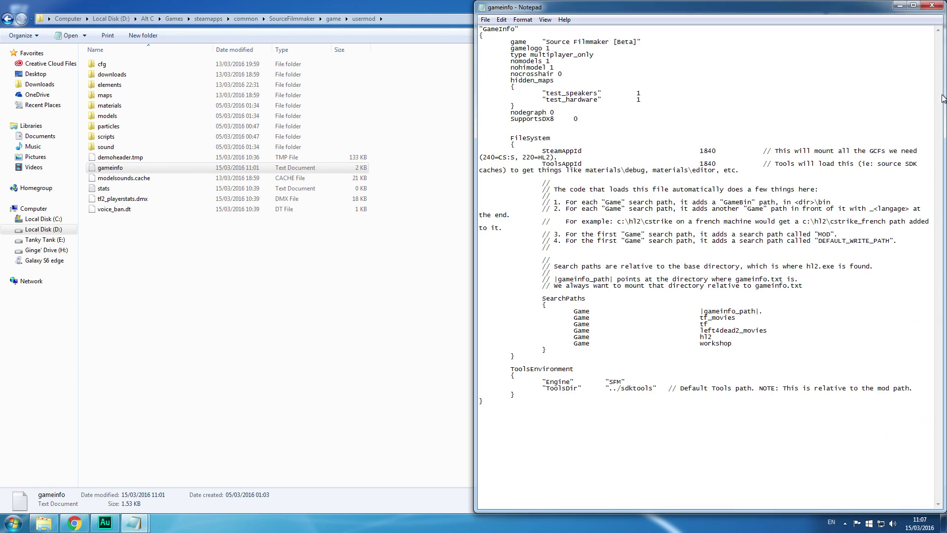
Add the search path line "Game csgo" below the workshop entry in SearchPaths, and save gameinfo
{"action": "left_click_drag", "start_coordinate": [540, 298], "coordinate": [571, 355]}
{"action": "left_click", "coordinate": [571, 355]}
{"action": "key", "text": "Return"}
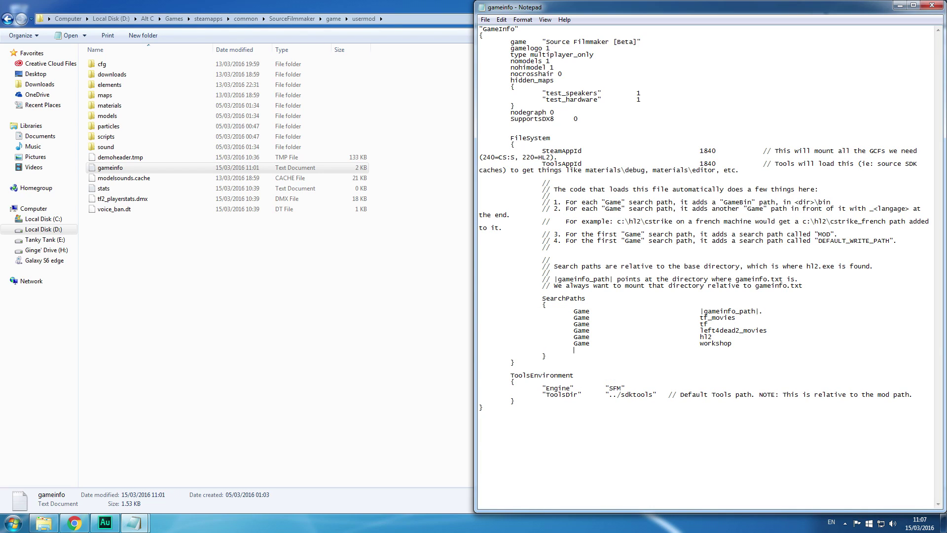
{"action": "type", "text": "Game"}
{"action": "left_click", "coordinate": [485, 20]}
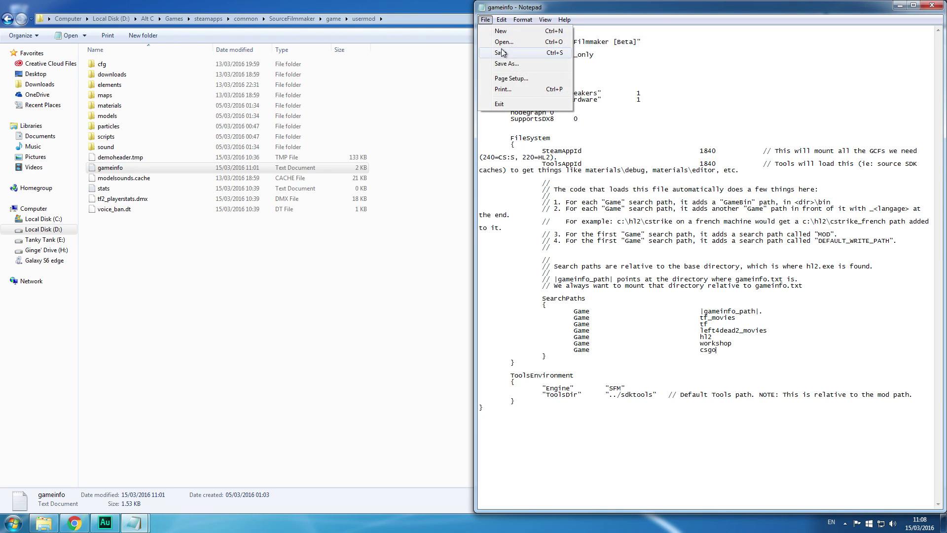
{"action": "left_click", "coordinate": [504, 52]}
Save gameinfo again and close it, and dock the usermod folder window to the right half of the screen
{"action": "left_click_drag", "start_coordinate": [716, 350], "coordinate": [575, 351]}
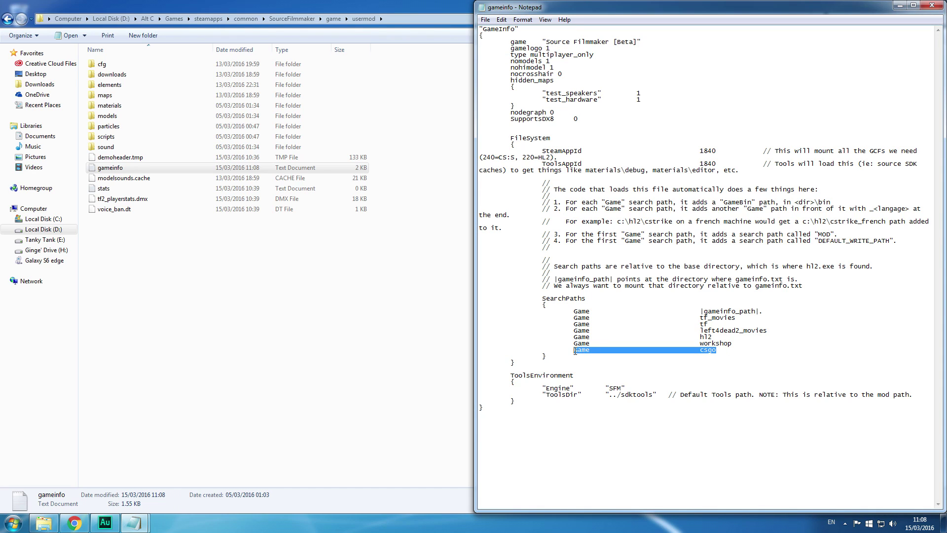
{"action": "left_click", "coordinate": [485, 19]}
{"action": "left_click", "coordinate": [504, 52]}
{"action": "left_click", "coordinate": [932, 5]}
{"action": "left_click", "coordinate": [505, 306]}
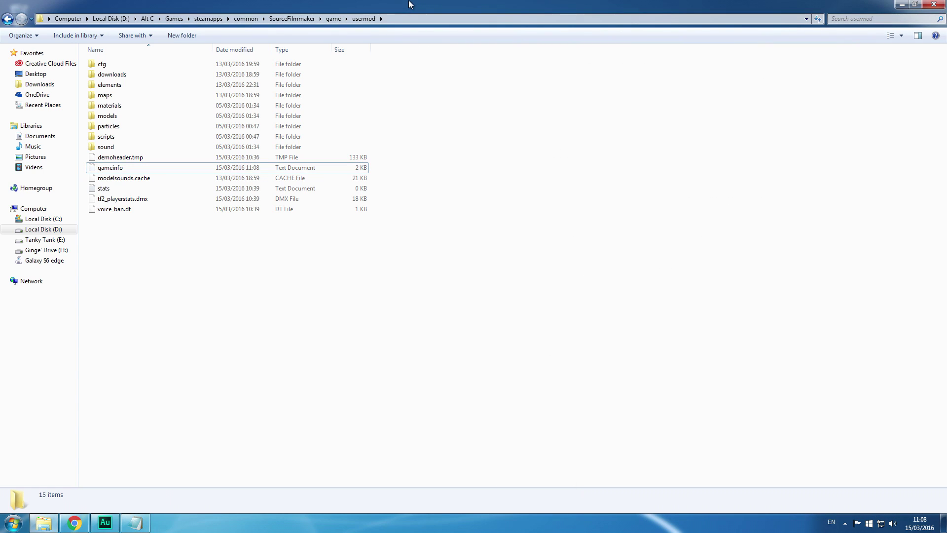
{"action": "left_click_drag", "start_coordinate": [399, 3], "coordinate": [946, 19]}
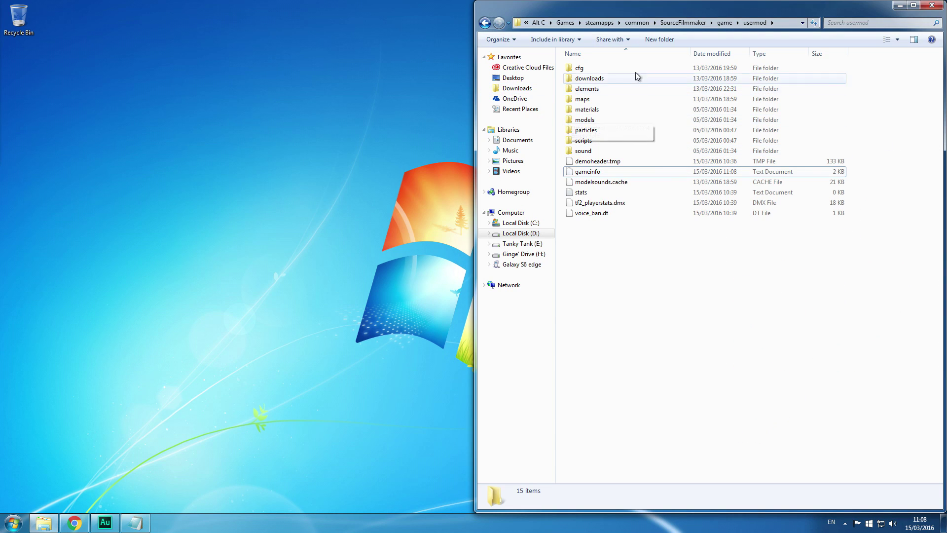
Open the csgo folder inside SourceFilmmaker's game folder, and launch GCFScape beside it
{"action": "left_click", "coordinate": [725, 22]}
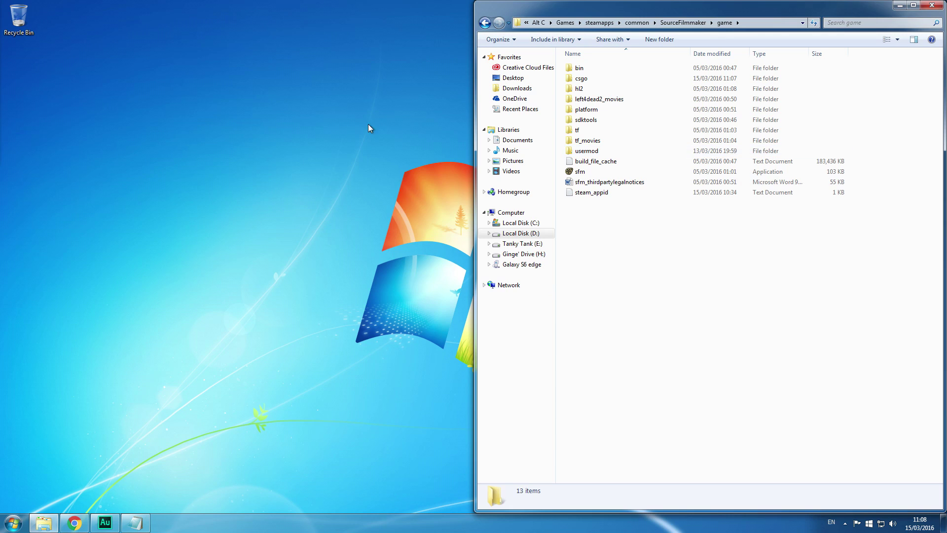
{"action": "double_click", "coordinate": [589, 79]}
{"action": "left_click", "coordinate": [13, 522]}
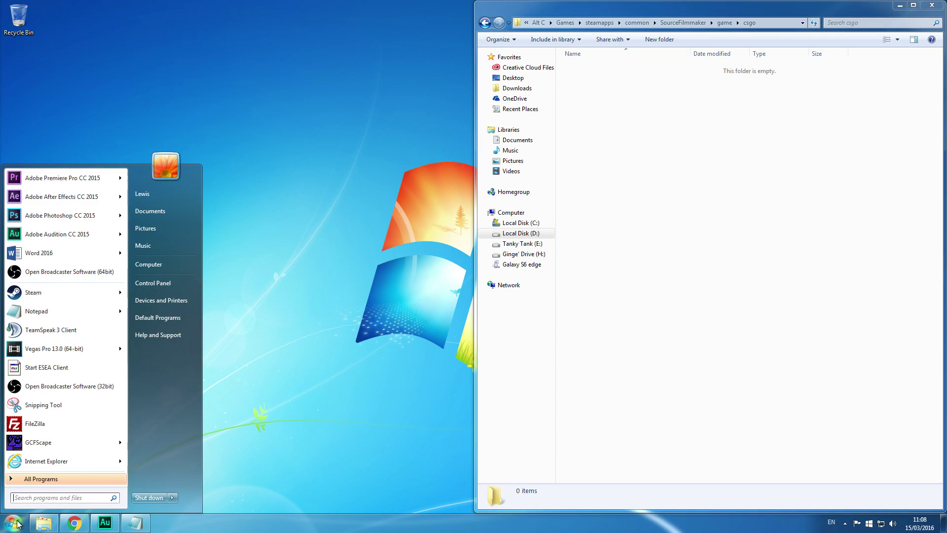
{"action": "left_click", "coordinate": [67, 448]}
{"action": "left_click_drag", "start_coordinate": [248, 132], "coordinate": [225, 111]}
Open the pak01_dir package from the csgo folder of Counter-Strike Global Offensive in GCFScape
{"action": "left_click", "coordinate": [123, 120]}
{"action": "left_click", "coordinate": [129, 129]}
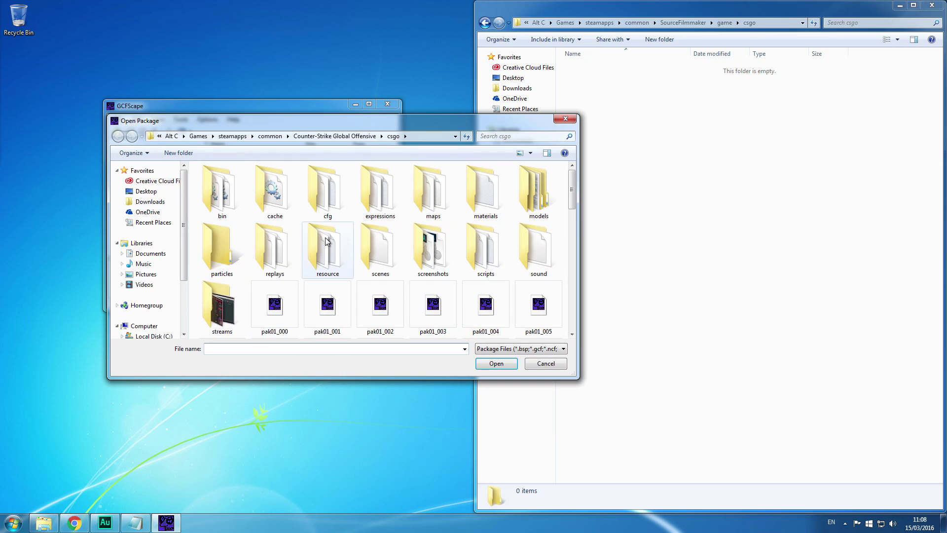
{"action": "left_click", "coordinate": [232, 137]}
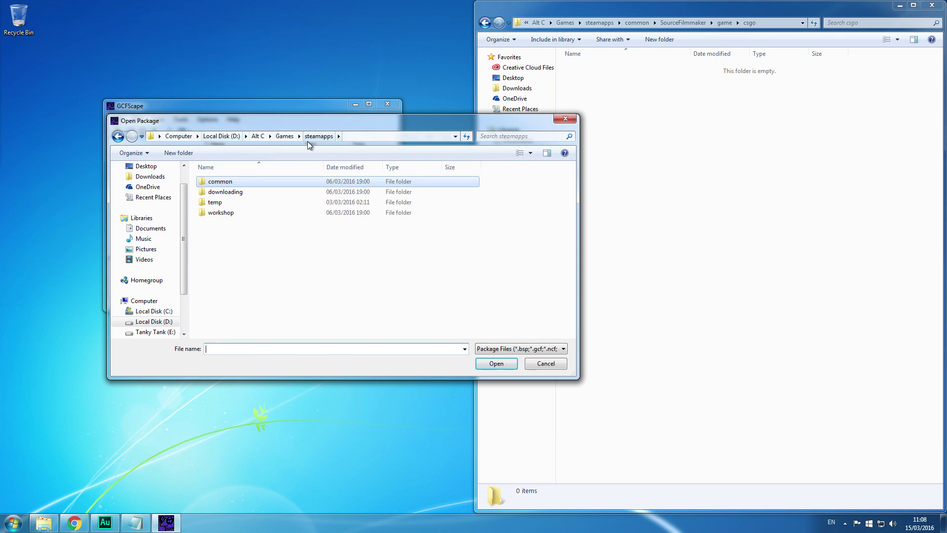
{"action": "double_click", "coordinate": [223, 182]}
{"action": "double_click", "coordinate": [243, 182]}
{"action": "double_click", "coordinate": [230, 193]}
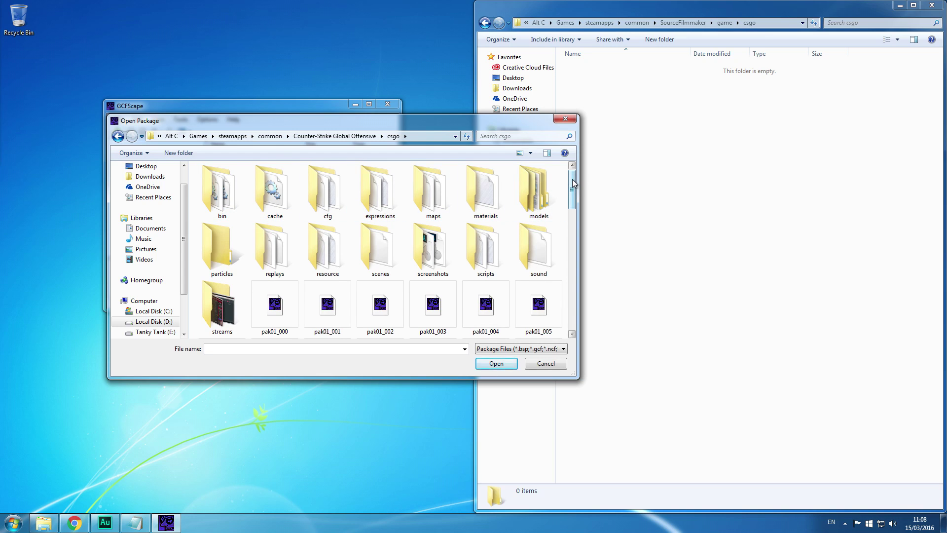
{"action": "scroll", "coordinate": [486, 198], "scroll_direction": "down", "scroll_amount": 3}
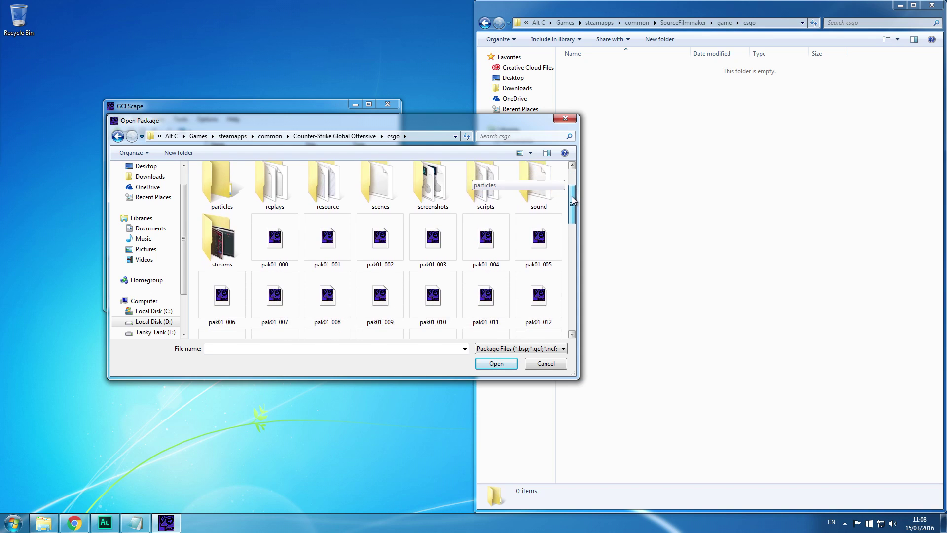
{"action": "left_click_drag", "start_coordinate": [573, 214], "coordinate": [573, 311]}
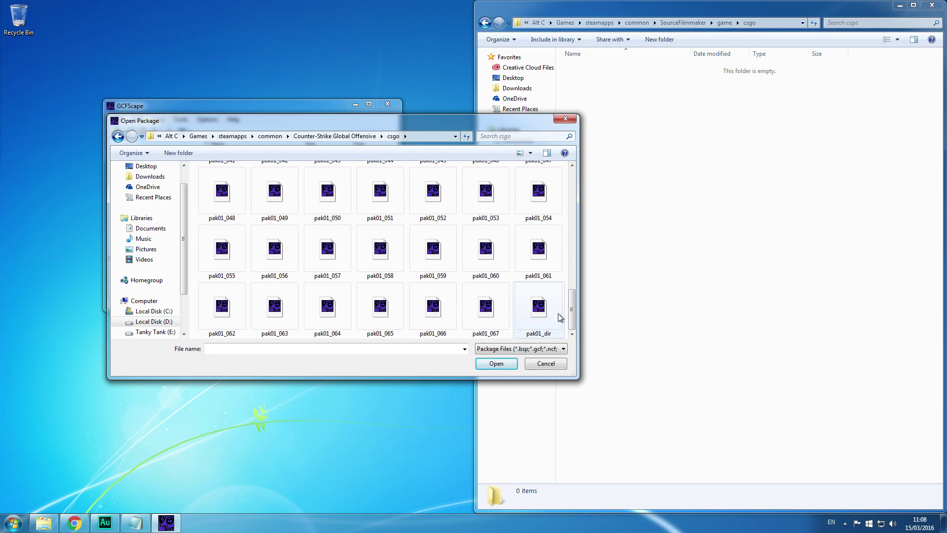
{"action": "left_click", "coordinate": [557, 327]}
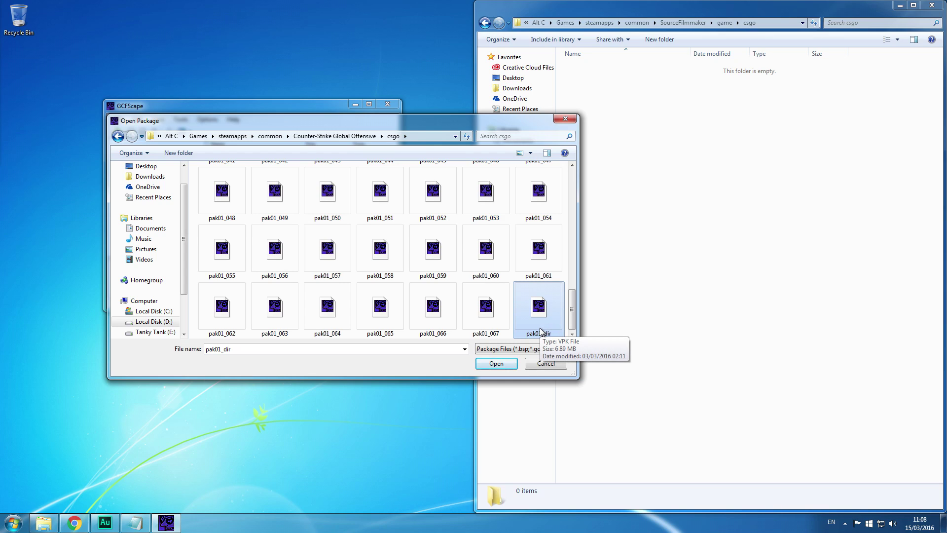
{"action": "left_click", "coordinate": [505, 366]}
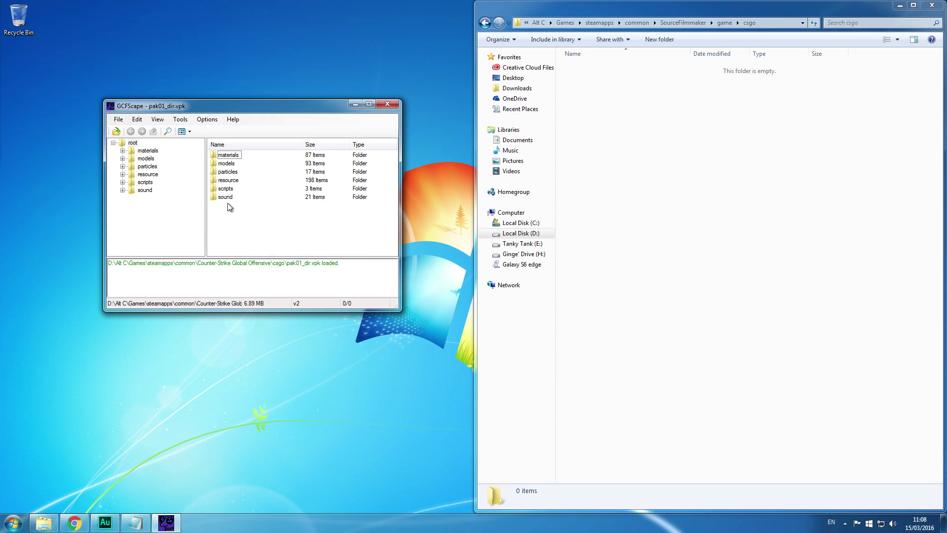
Select the materials, models, particles and sound folders in the package and start extracting them
{"action": "left_click_drag", "start_coordinate": [227, 206], "coordinate": [226, 155]}
{"action": "left_click", "coordinate": [235, 224]}
{"action": "left_click", "coordinate": [230, 156]}
{"action": "left_click", "coordinate": [228, 164], "text": "shift"}
{"action": "left_click", "coordinate": [228, 173], "text": "shift"}
{"action": "left_click", "coordinate": [225, 197], "text": "ctrl"}
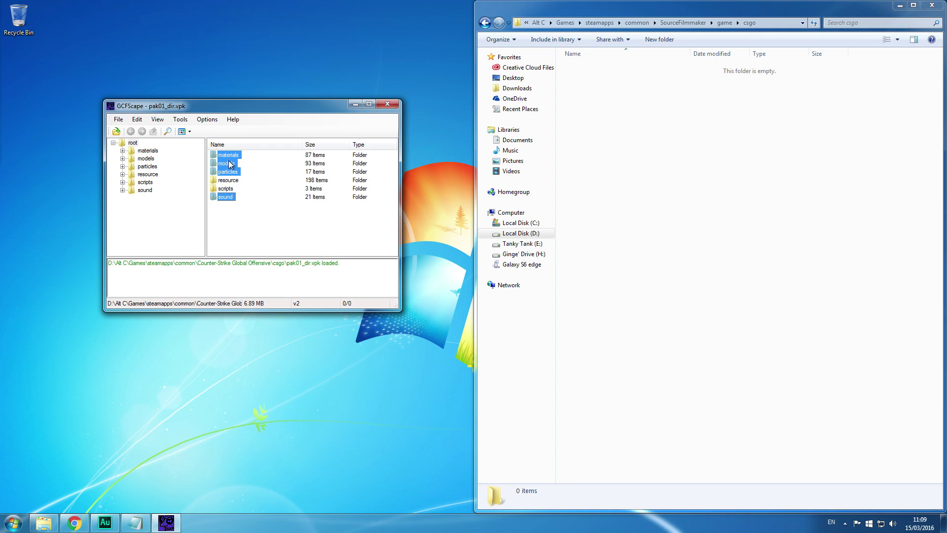
{"action": "right_click", "coordinate": [229, 158]}
{"action": "left_click", "coordinate": [249, 160]}
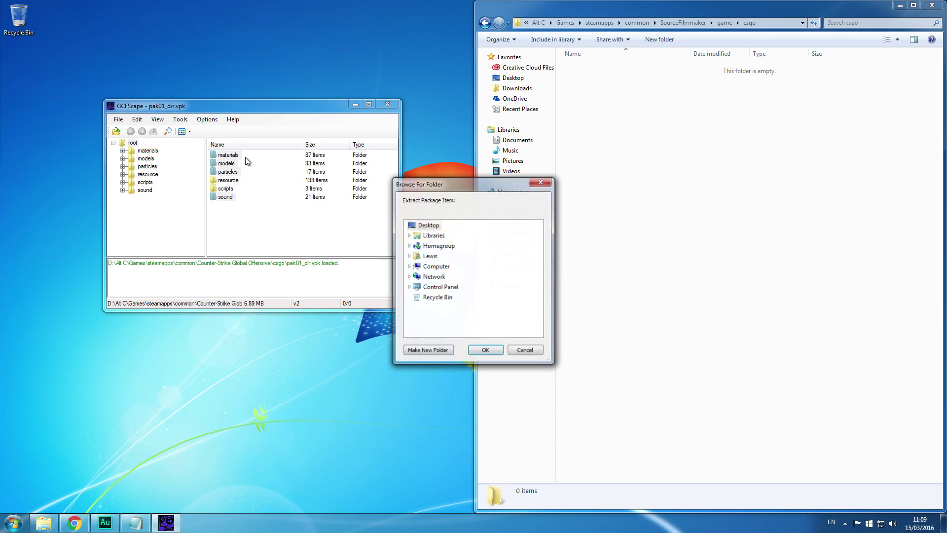
Choose the csgo folder under steamapps, common, SourceFilmmaker, game on Local Disk (D:) as the destination and run the extraction
{"action": "left_click_drag", "start_coordinate": [445, 185], "coordinate": [406, 133]}
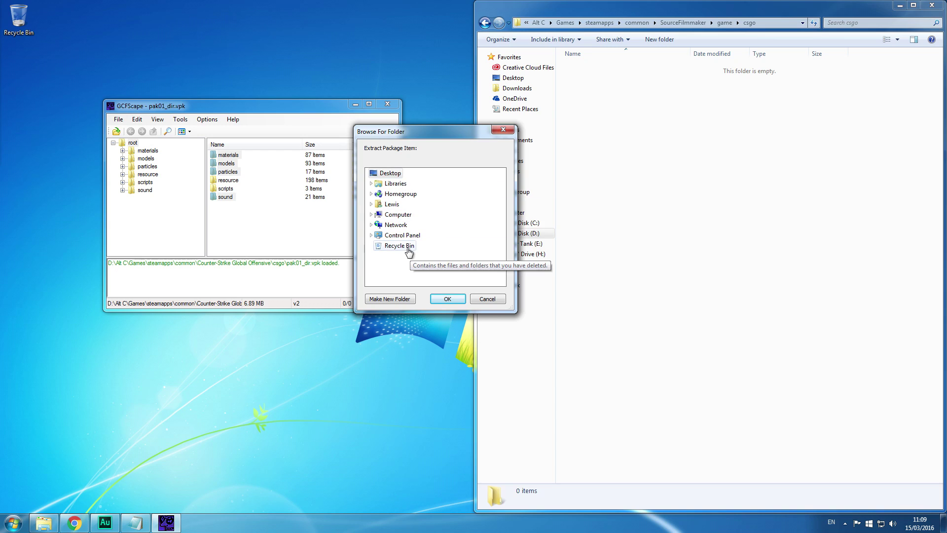
{"action": "left_click", "coordinate": [371, 214]}
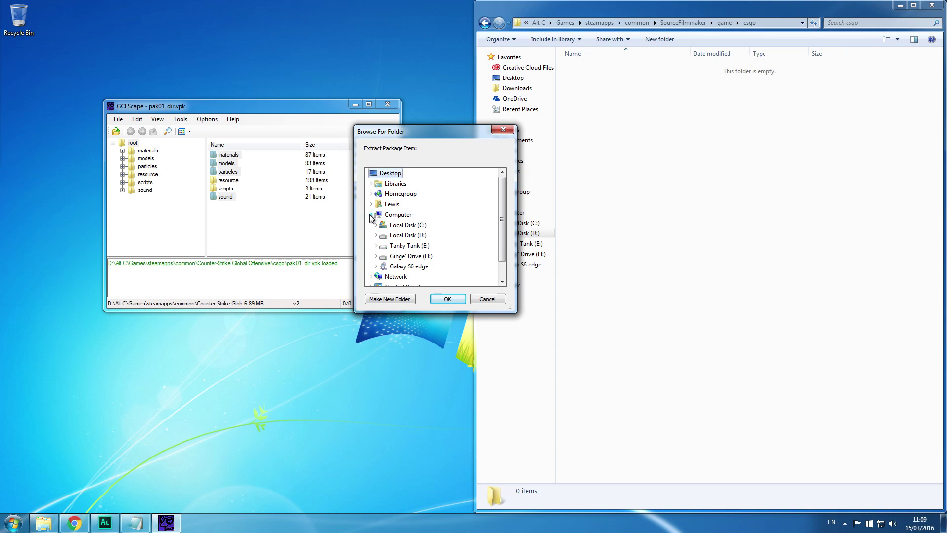
{"action": "scroll", "coordinate": [476, 237], "scroll_direction": "down", "scroll_amount": 1}
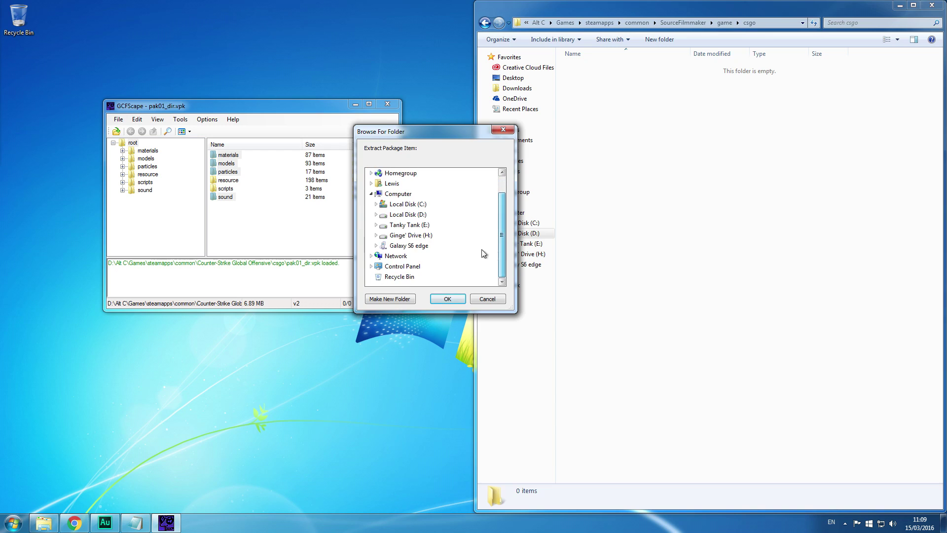
{"action": "double_click", "coordinate": [399, 214]}
{"action": "double_click", "coordinate": [400, 225]}
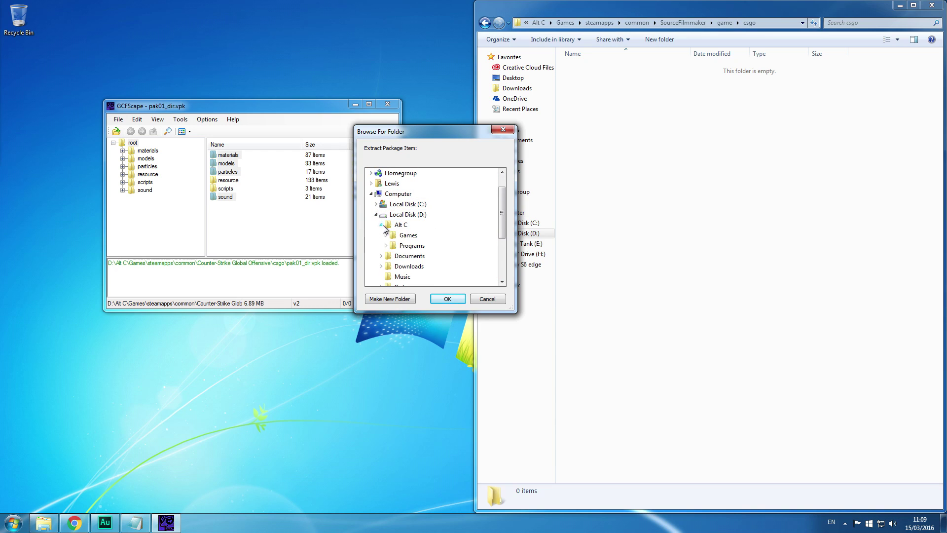
{"action": "double_click", "coordinate": [408, 236]}
{"action": "scroll", "coordinate": [481, 231], "scroll_direction": "up", "scroll_amount": 1}
{"action": "scroll", "coordinate": [493, 212], "scroll_direction": "down", "scroll_amount": 3}
{"action": "double_click", "coordinate": [419, 207]}
{"action": "double_click", "coordinate": [444, 276]}
{"action": "double_click", "coordinate": [432, 238]}
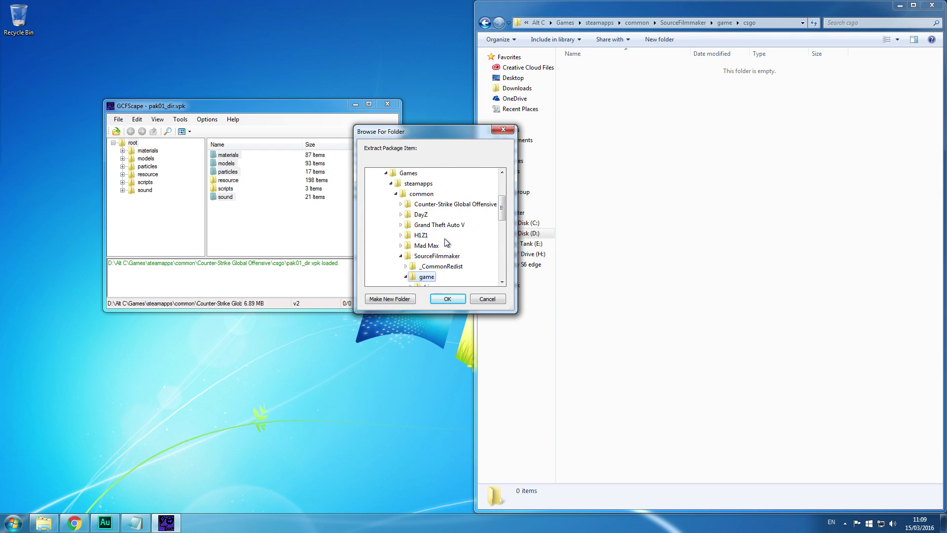
{"action": "left_click", "coordinate": [430, 206]}
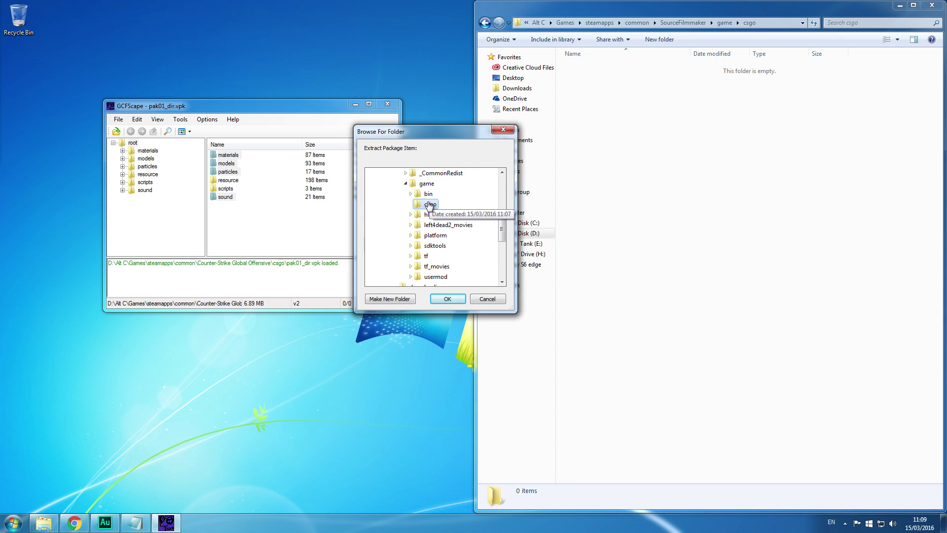
{"action": "left_click", "coordinate": [447, 298]}
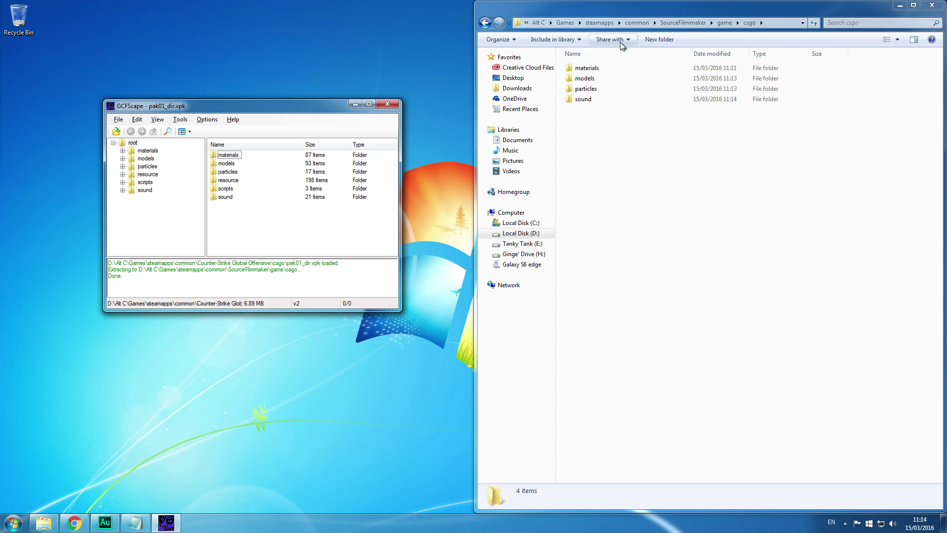
Check the contents of the extracted materials, models, particles and sound folders, and return to the csgo folder
{"action": "double_click", "coordinate": [598, 69]}
{"action": "left_click", "coordinate": [724, 23]}
{"action": "double_click", "coordinate": [611, 79]}
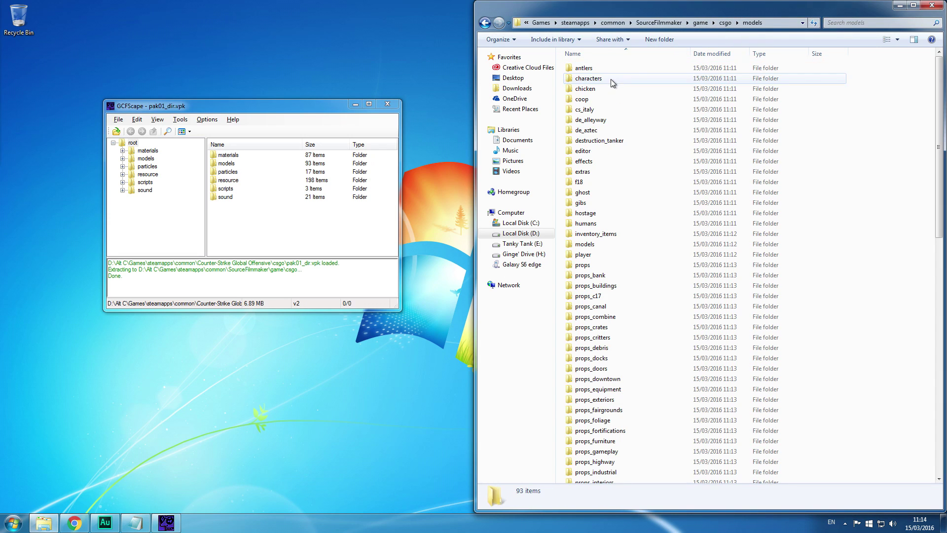
{"action": "left_click", "coordinate": [718, 23]}
{"action": "double_click", "coordinate": [610, 90]}
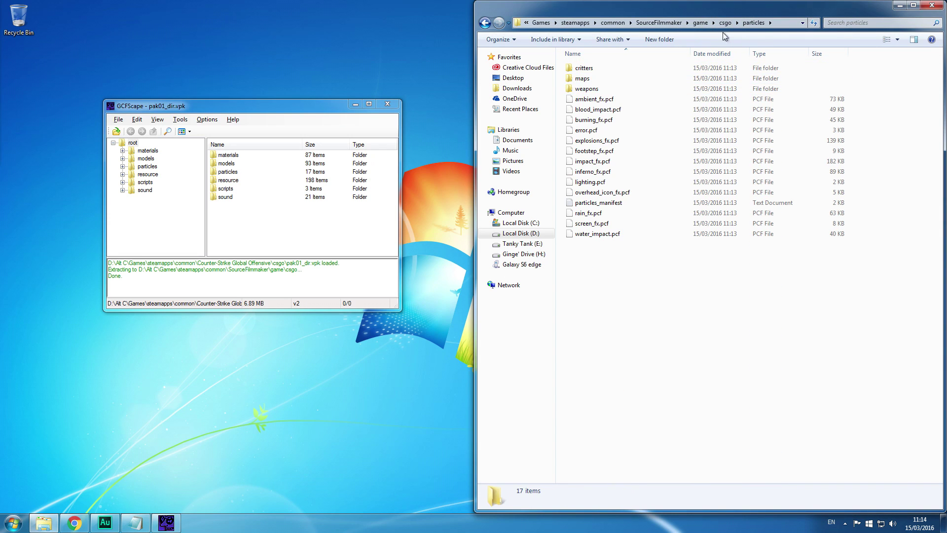
{"action": "left_click", "coordinate": [725, 23]}
{"action": "double_click", "coordinate": [588, 100]}
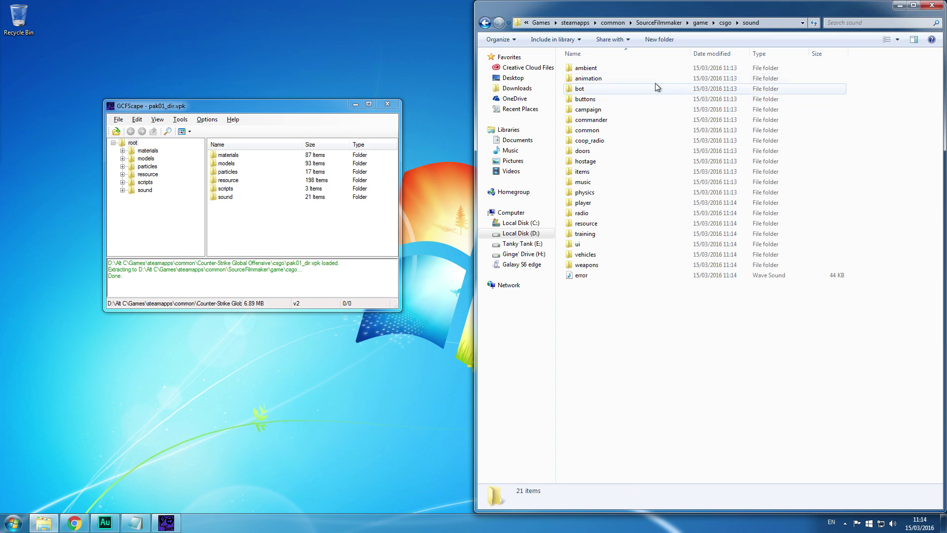
{"action": "left_click", "coordinate": [725, 22]}
Close GCFScape
{"action": "left_click", "coordinate": [299, 245]}
{"action": "left_click_drag", "start_coordinate": [244, 234], "coordinate": [230, 151]}
{"action": "left_click", "coordinate": [315, 199]}
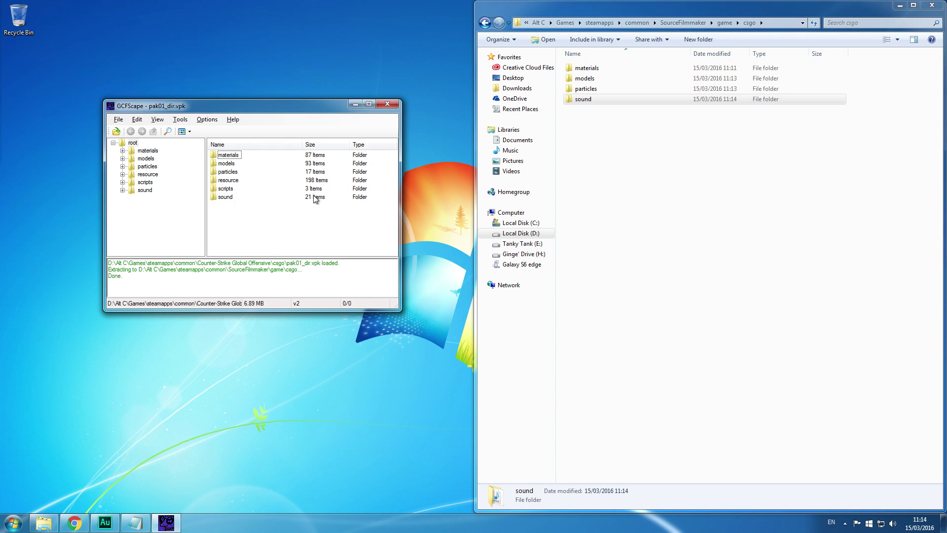
{"action": "left_click", "coordinate": [386, 103]}
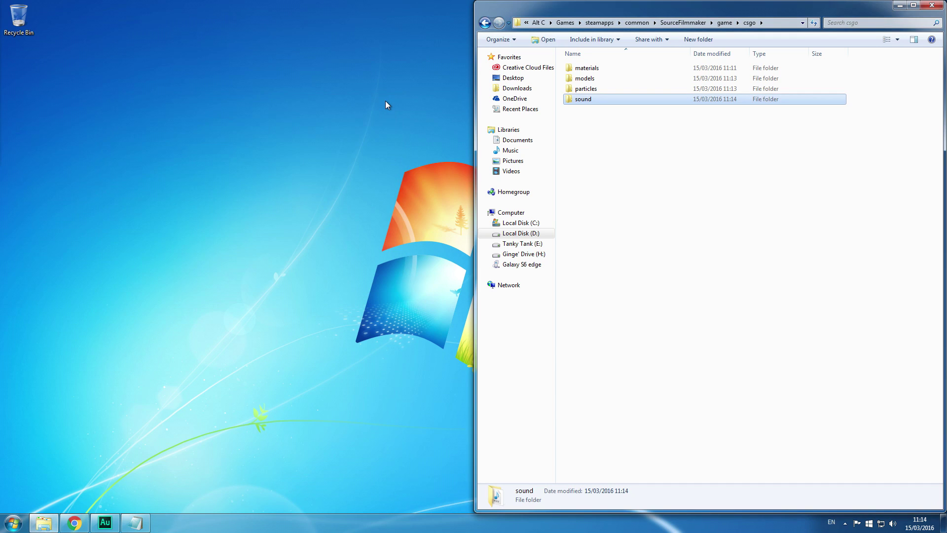
Create a new folder named maps inside SourceFilmmaker's csgo folder
{"action": "left_click", "coordinate": [668, 138]}
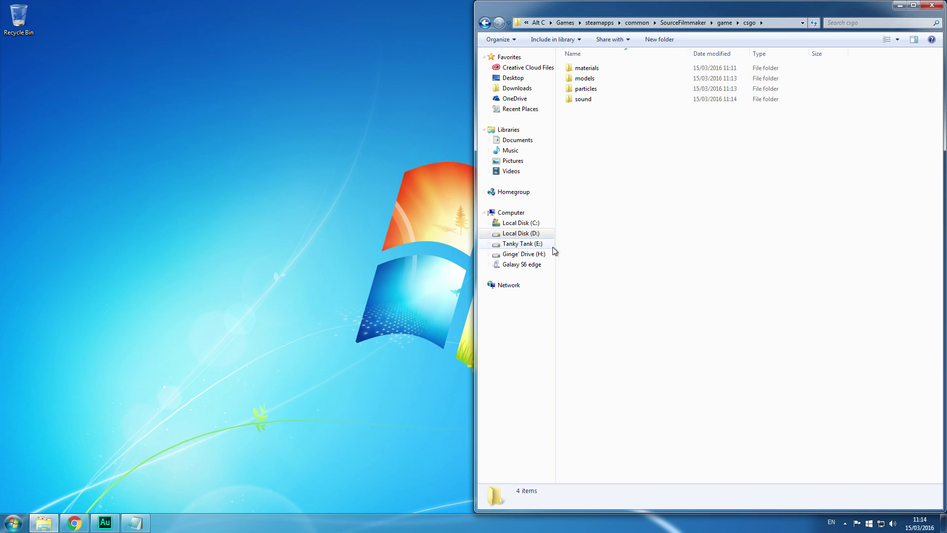
{"action": "right_click", "coordinate": [593, 157]}
{"action": "mouse_move", "coordinate": [679, 277]}
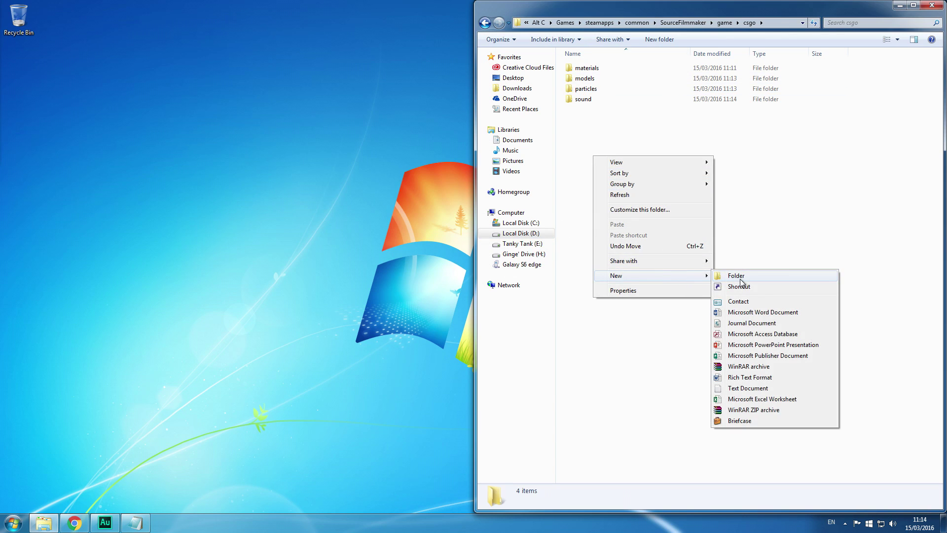
{"action": "left_click", "coordinate": [740, 276]}
{"action": "type", "text": "ma"}
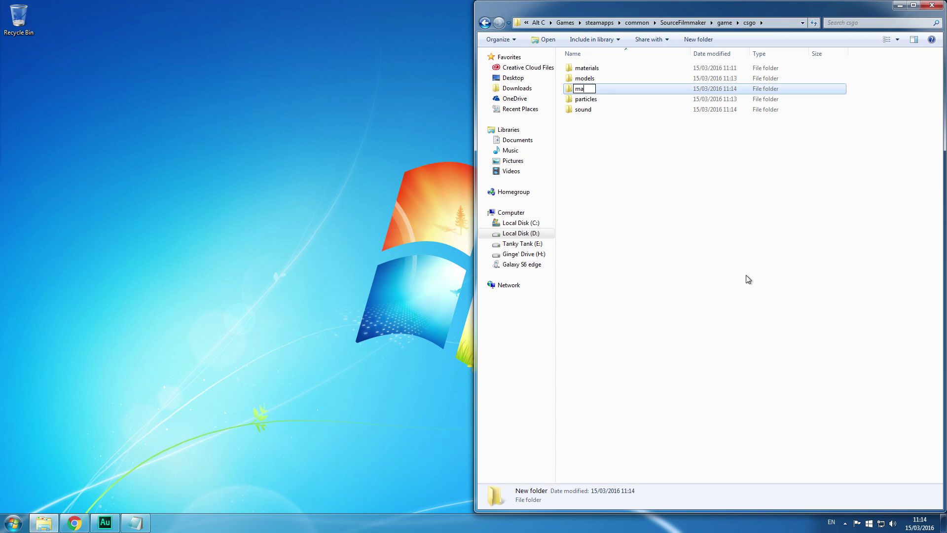
{"action": "key", "text": "Return"}
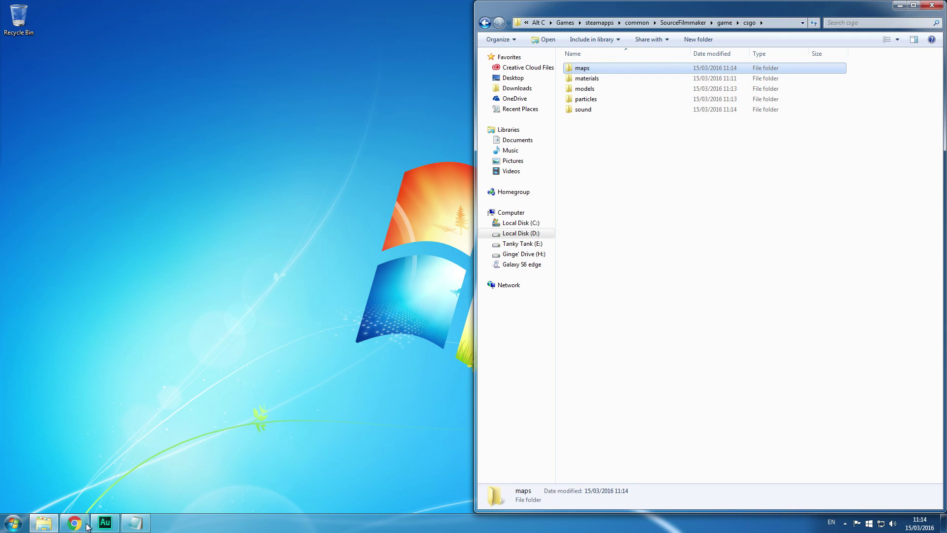
Copy the downloaded SFM-CSGO-Maps_r4 (1).7z archive from Chrome to the desktop, and close the browser window
{"action": "mouse_move", "coordinate": [89, 523]}
{"action": "left_click", "coordinate": [338, 469]}
{"action": "left_click_drag", "start_coordinate": [533, 500], "coordinate": [55, 84]}
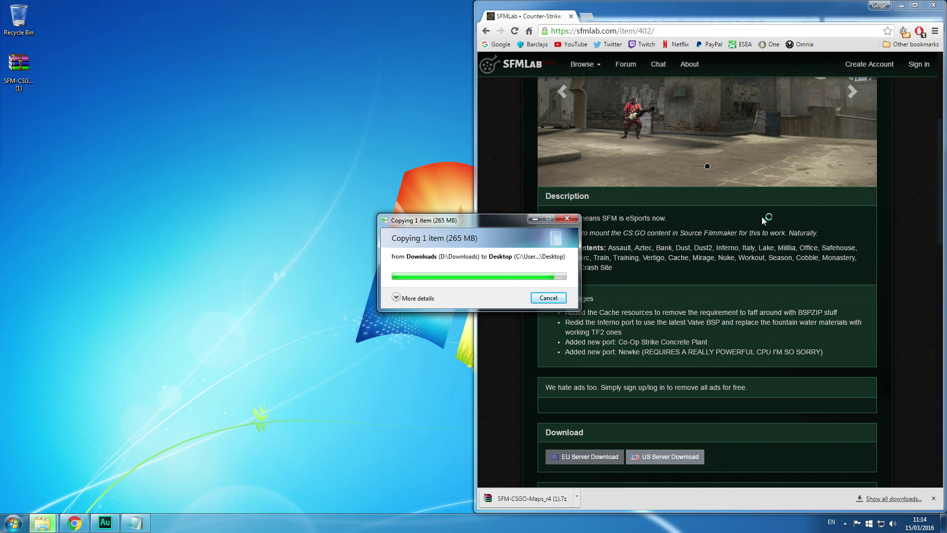
{"action": "left_click", "coordinate": [931, 4]}
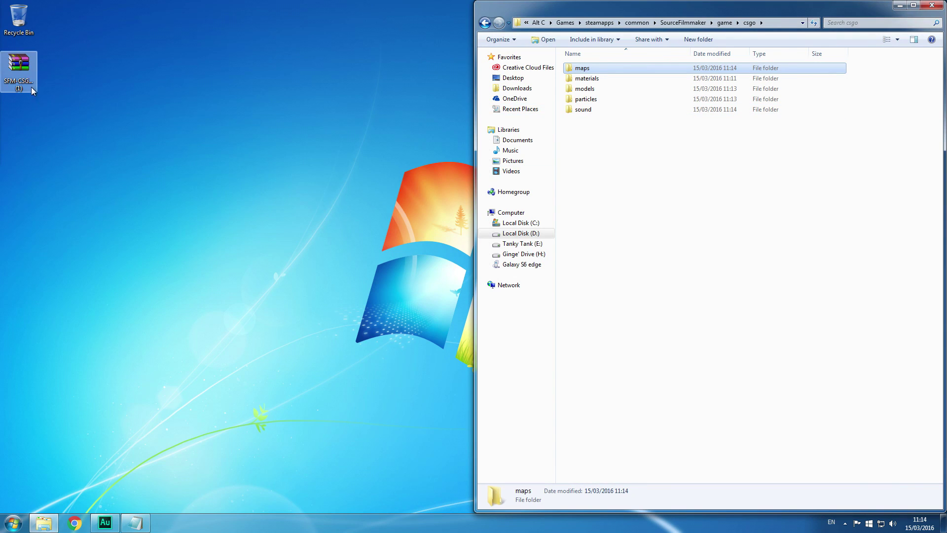
Open the maps archive from the desktop in WinRAR, and narrow and reposition its window beside the csgo folder window
{"action": "double_click", "coordinate": [31, 69]}
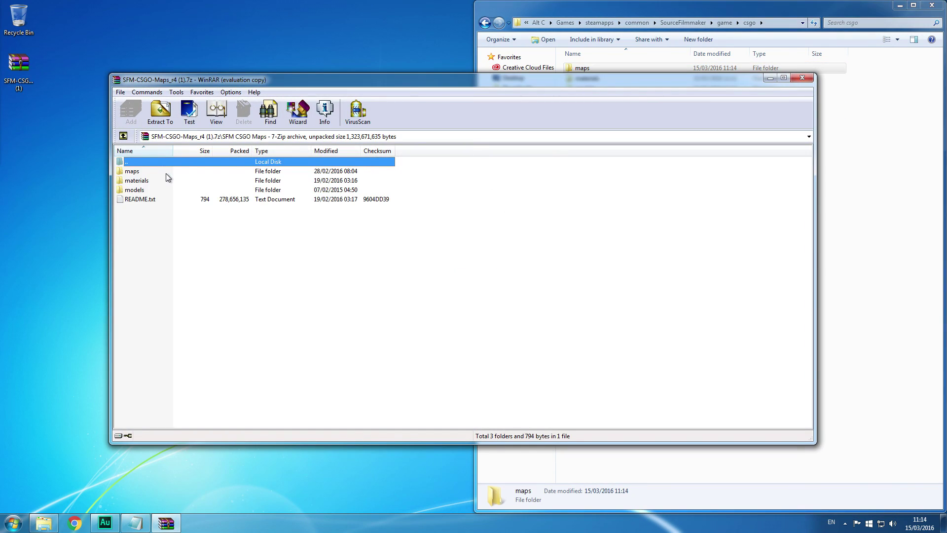
{"action": "left_click_drag", "start_coordinate": [814, 156], "coordinate": [418, 157]}
{"action": "left_click_drag", "start_coordinate": [189, 80], "coordinate": [187, 15]}
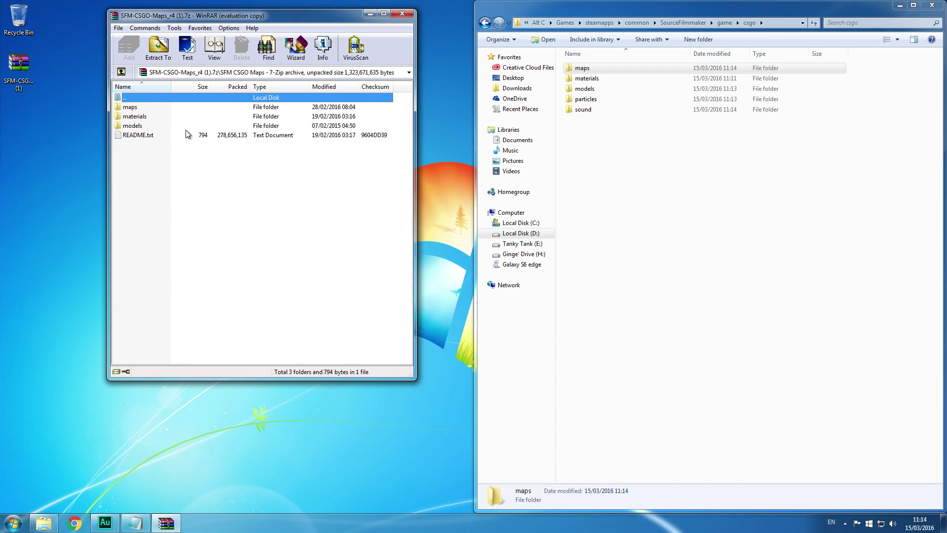
Extract all BSP files from the archive's SFM CSGO Maps\maps folder into the maps folder inside csgo
{"action": "double_click", "coordinate": [137, 100]}
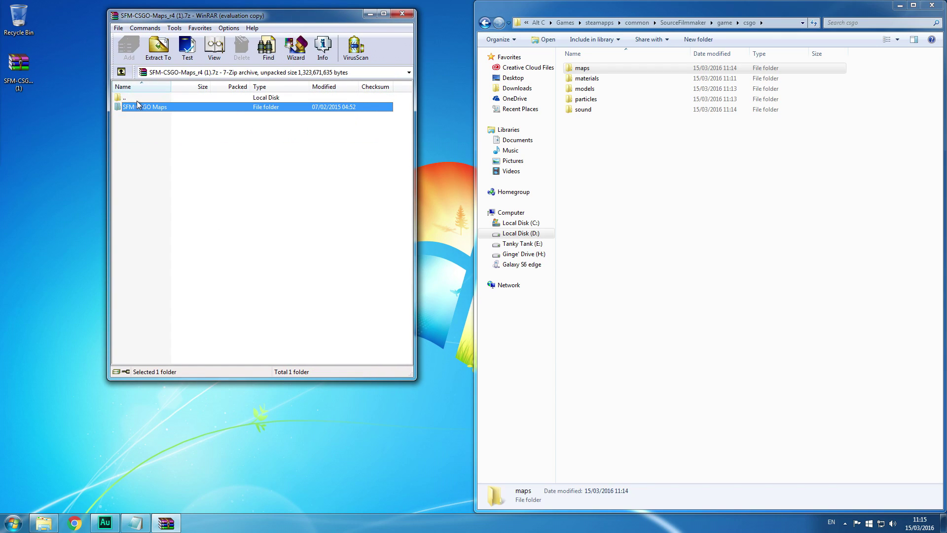
{"action": "double_click", "coordinate": [140, 106]}
{"action": "double_click", "coordinate": [166, 109]}
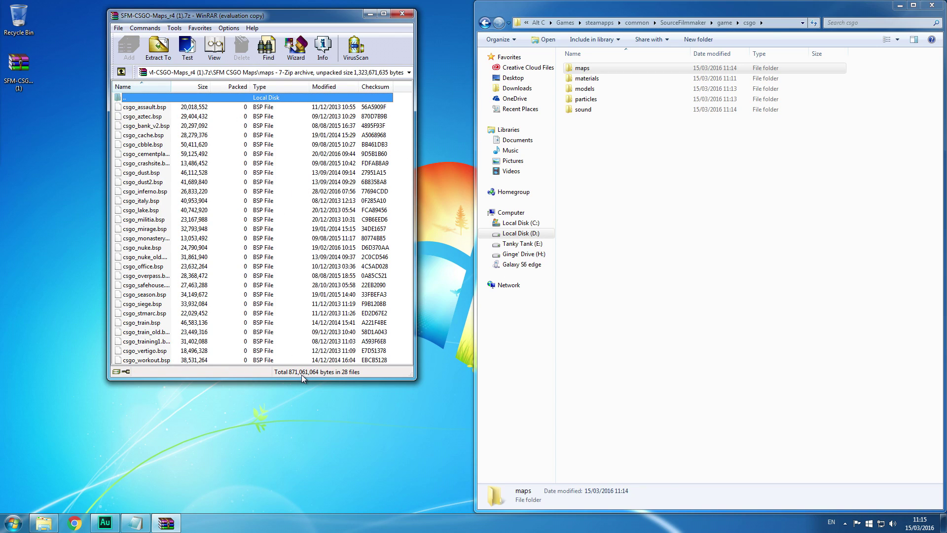
{"action": "left_click_drag", "start_coordinate": [302, 378], "coordinate": [299, 465]}
{"action": "left_click_drag", "start_coordinate": [161, 238], "coordinate": [588, 70]}
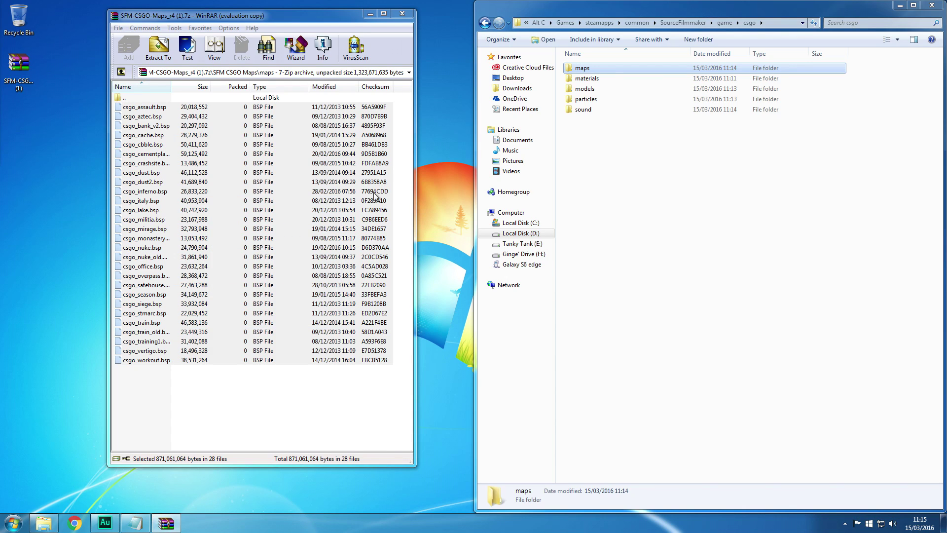
{"action": "left_click", "coordinate": [725, 23]}
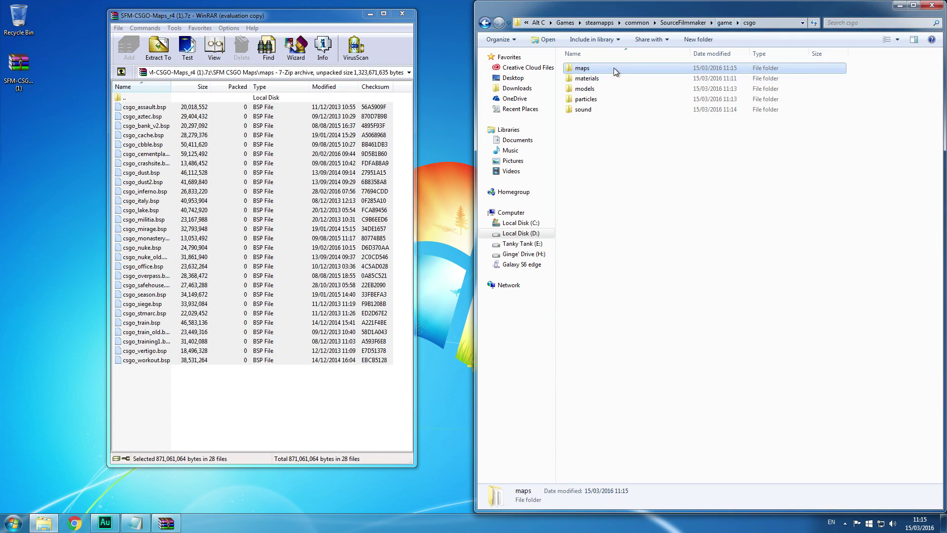
Check the extracted BSP files in the csgo maps folder, and close the WinRAR and folder windows
{"action": "double_click", "coordinate": [611, 65]}
{"action": "left_click", "coordinate": [403, 16]}
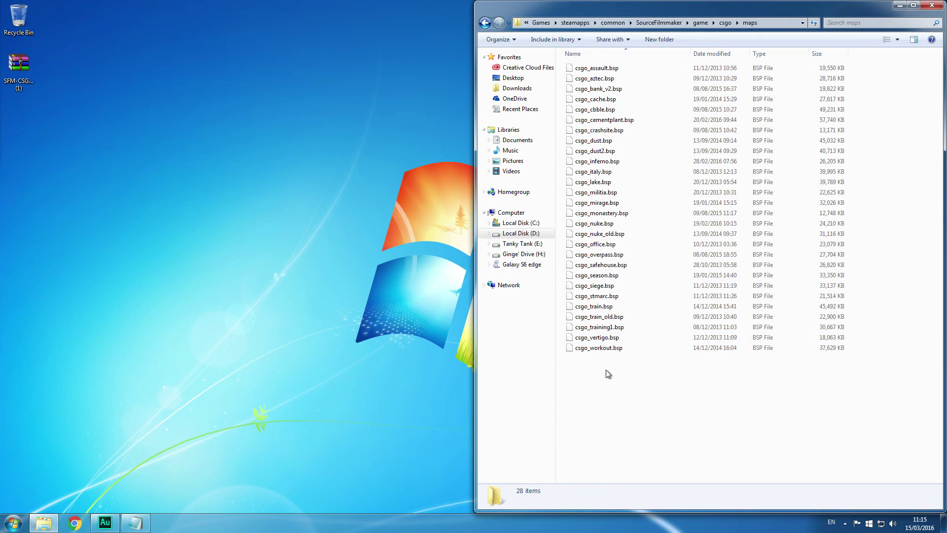
{"action": "left_click_drag", "start_coordinate": [605, 365], "coordinate": [612, 69]}
{"action": "left_click", "coordinate": [639, 397]}
{"action": "left_click", "coordinate": [932, 6]}
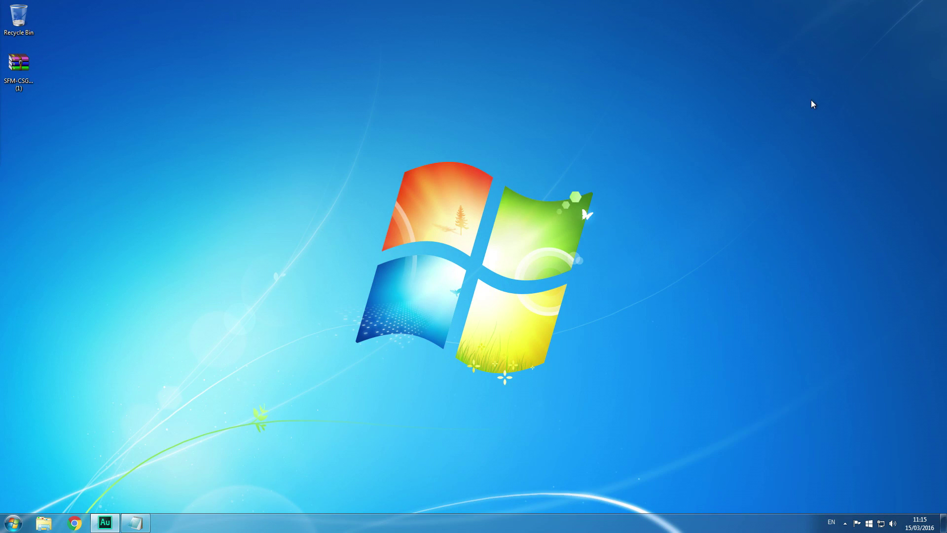
Launch Source Filmmaker from the software section of the Steam library, and close the Steam window
{"action": "left_click", "coordinate": [846, 524]}
{"action": "left_click", "coordinate": [863, 472]}
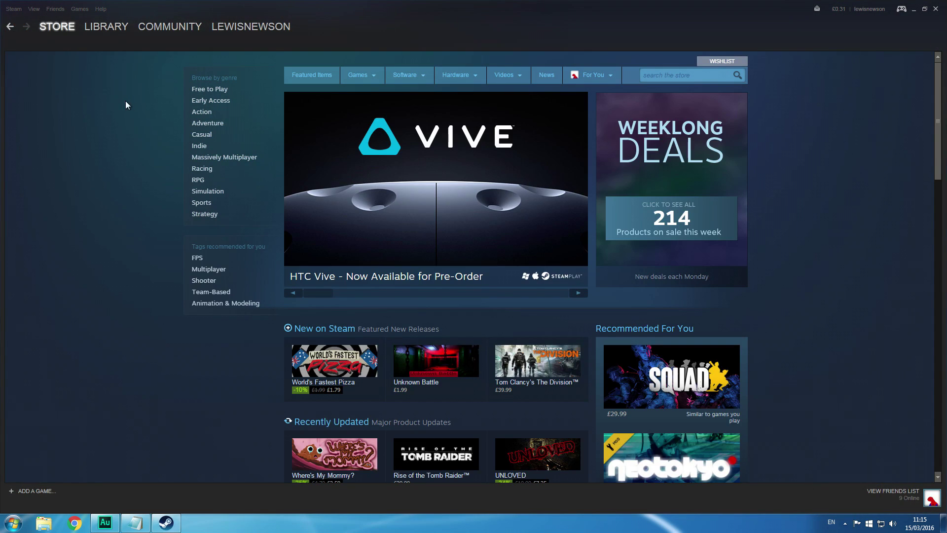
{"action": "left_click", "coordinate": [113, 40]}
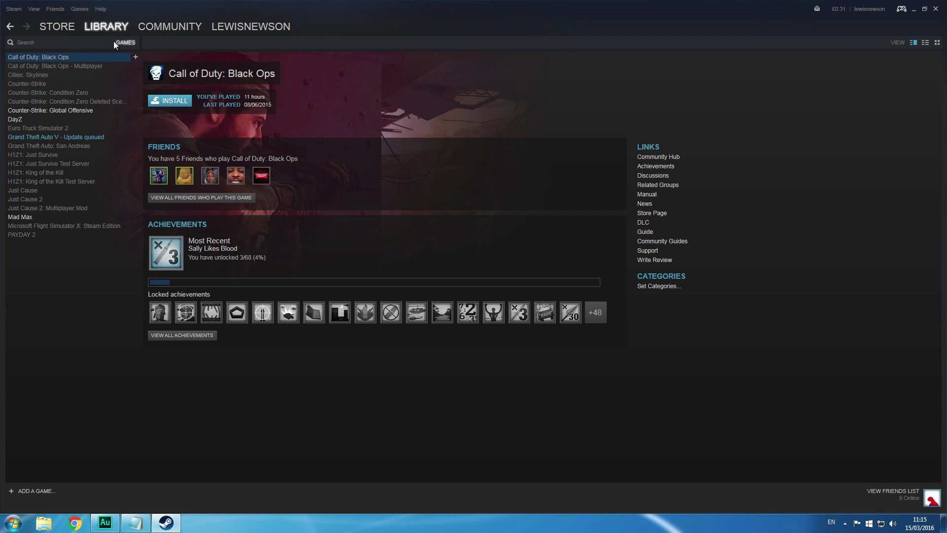
{"action": "mouse_move", "coordinate": [97, 28]}
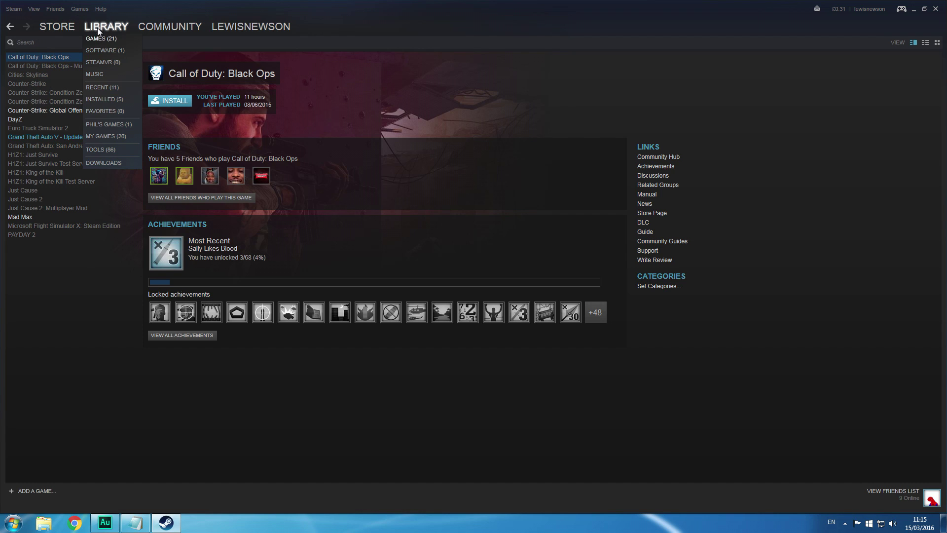
{"action": "left_click", "coordinate": [111, 51]}
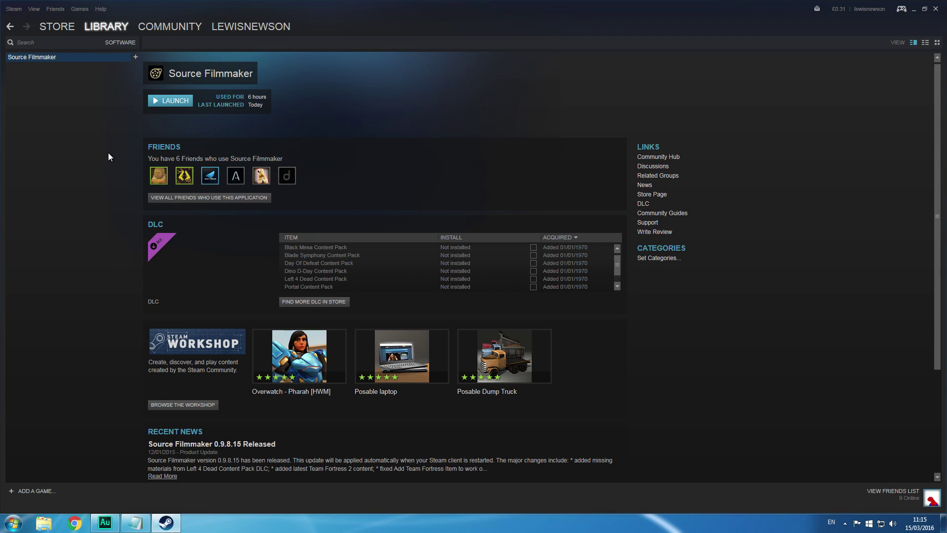
{"action": "left_click", "coordinate": [184, 103]}
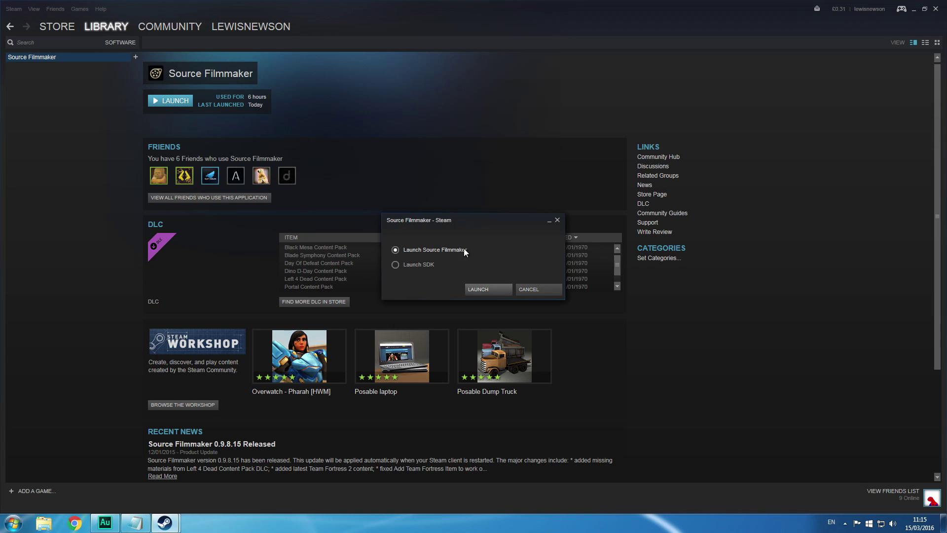
{"action": "left_click", "coordinate": [477, 287]}
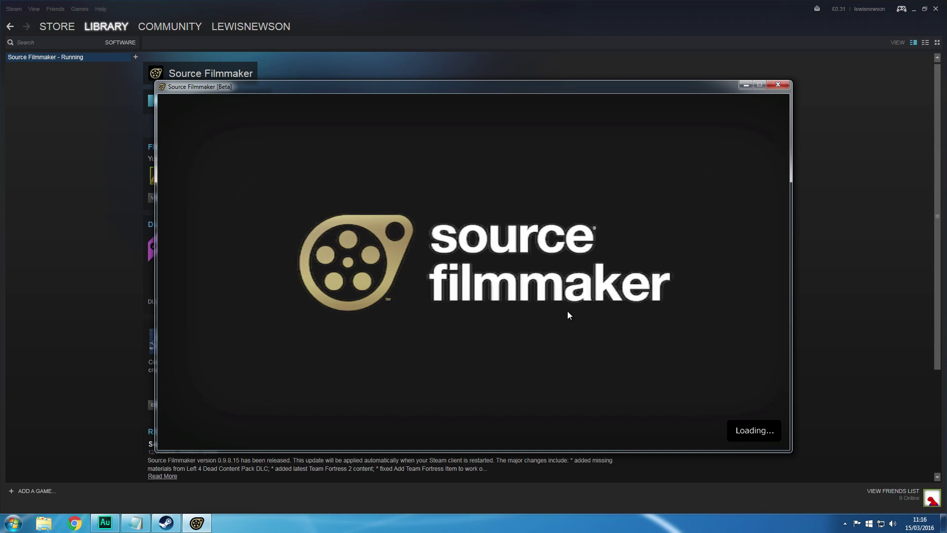
{"action": "left_click", "coordinate": [936, 9]}
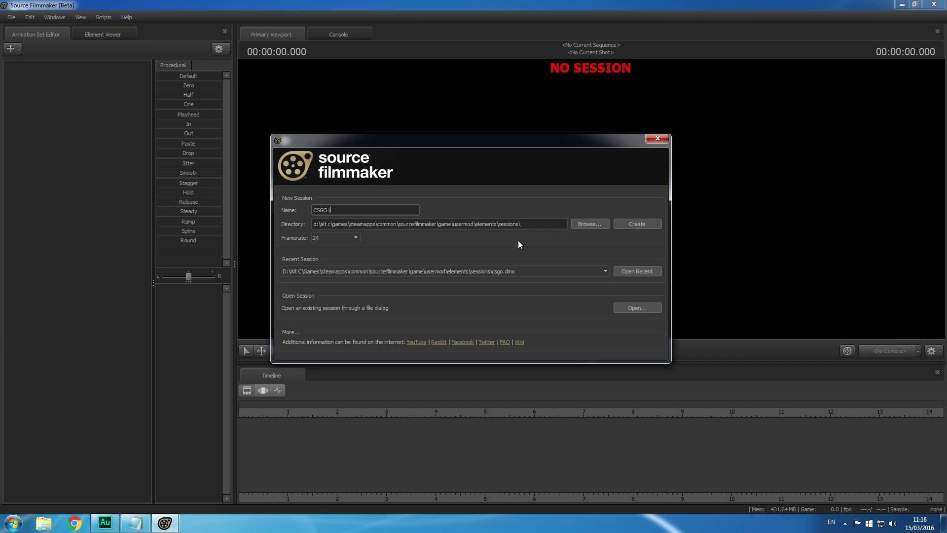
Set the new session's framerate to 60
{"action": "left_click", "coordinate": [330, 238]}
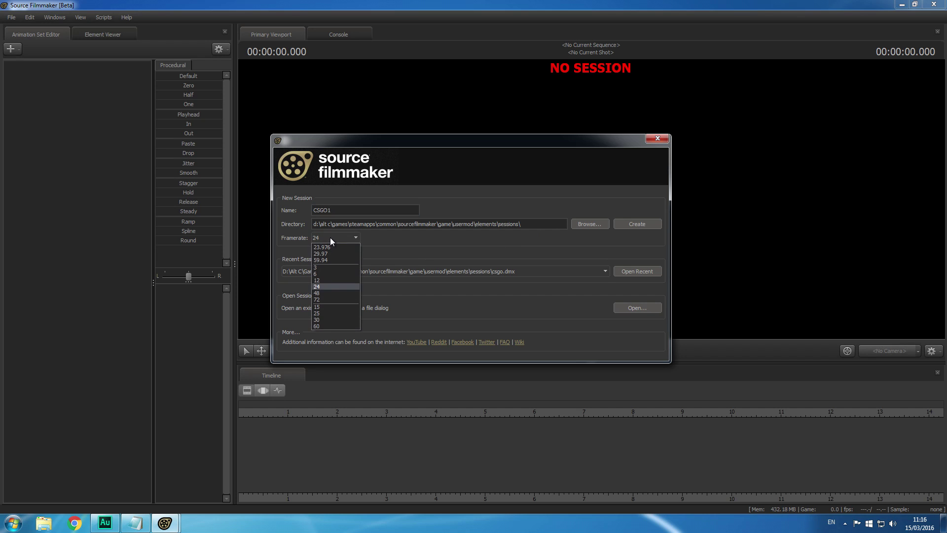
{"action": "left_click", "coordinate": [319, 286]}
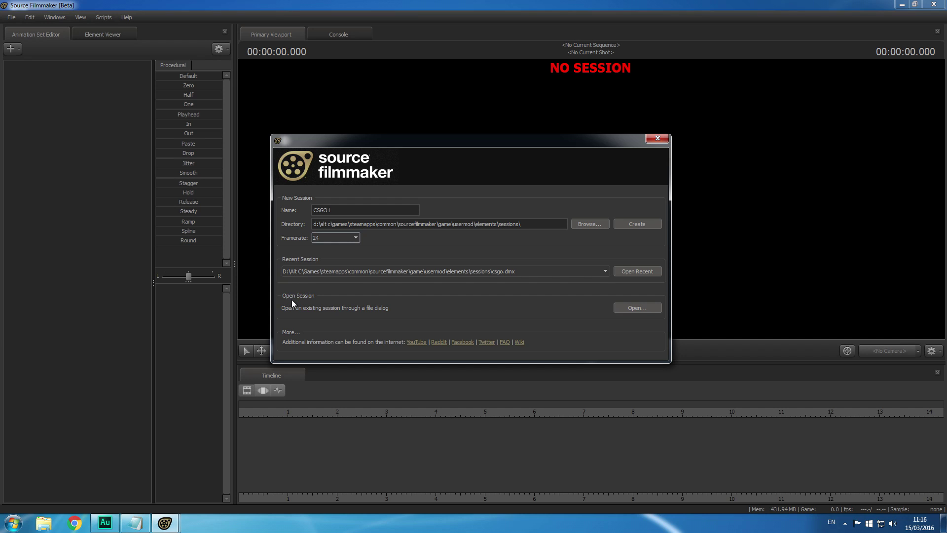
{"action": "left_click", "coordinate": [348, 239]}
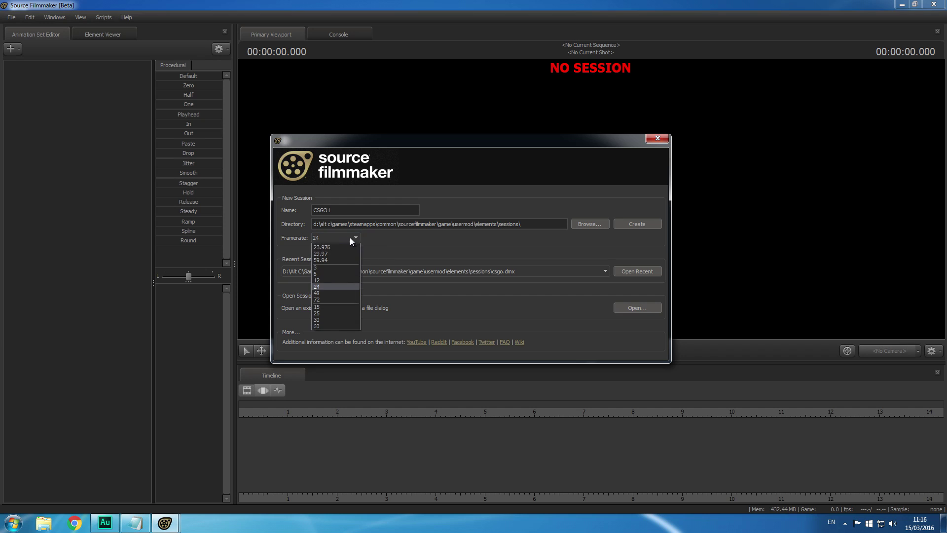
{"action": "left_click", "coordinate": [324, 324]}
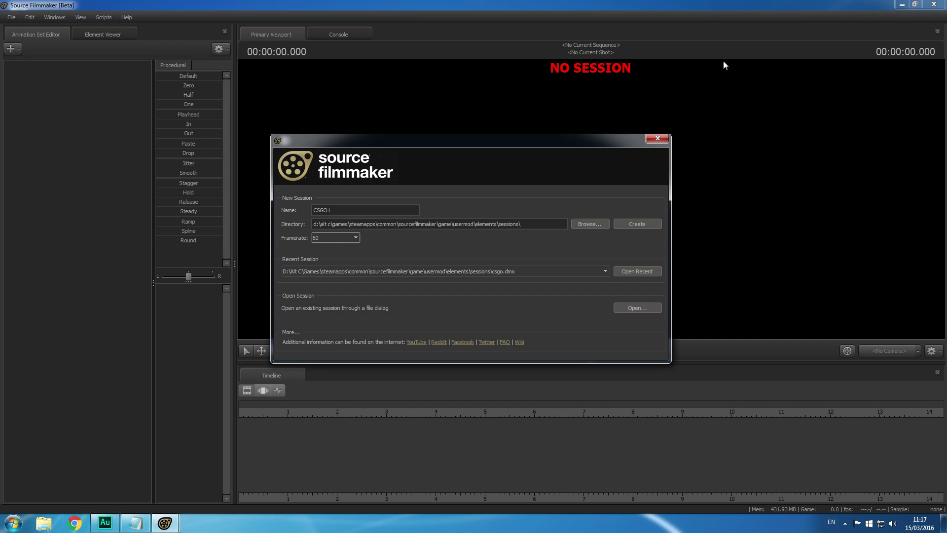
Choose the SFM folder in D:\Documents as the new session's directory
{"action": "left_click", "coordinate": [588, 223]}
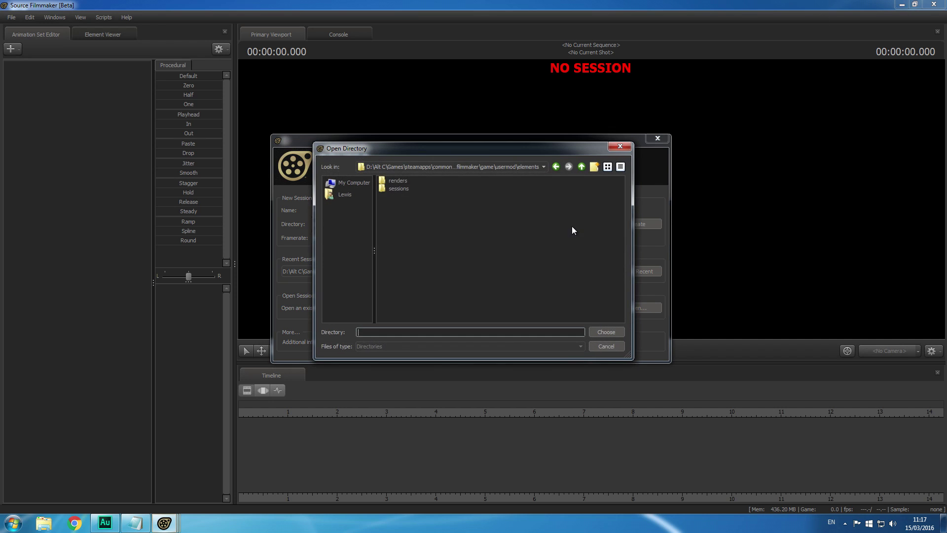
{"action": "left_click", "coordinate": [353, 185]}
{"action": "double_click", "coordinate": [389, 189]}
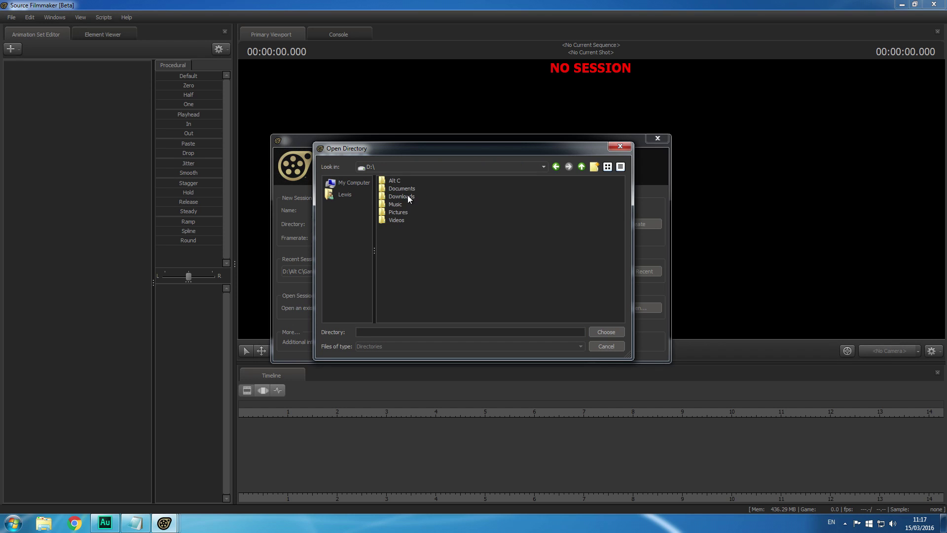
{"action": "double_click", "coordinate": [398, 221]}
{"action": "left_click", "coordinate": [345, 194]}
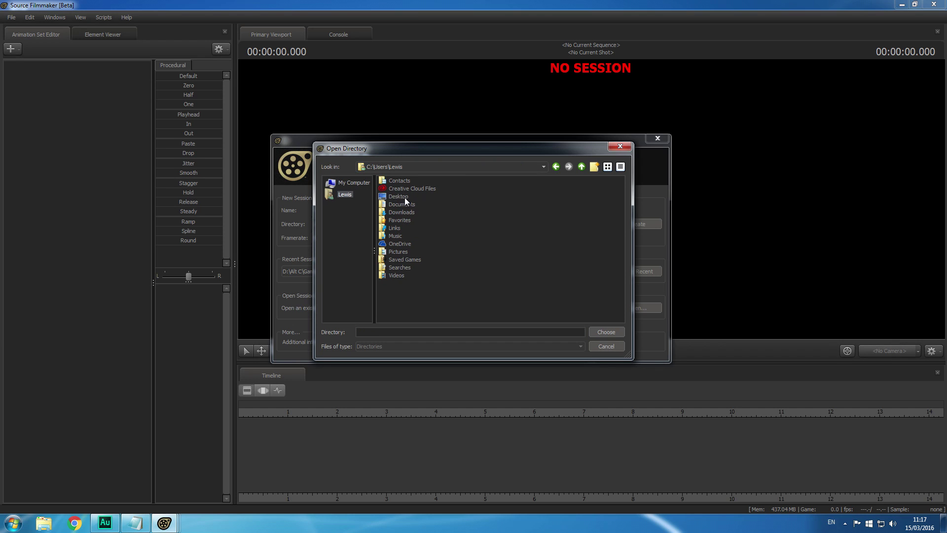
{"action": "left_click", "coordinate": [353, 184]}
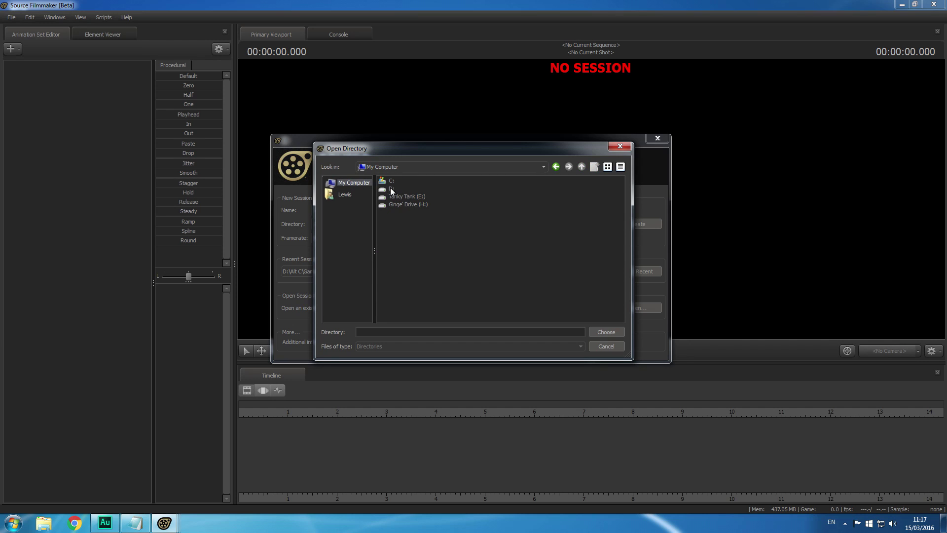
{"action": "double_click", "coordinate": [389, 188]}
{"action": "double_click", "coordinate": [401, 190]}
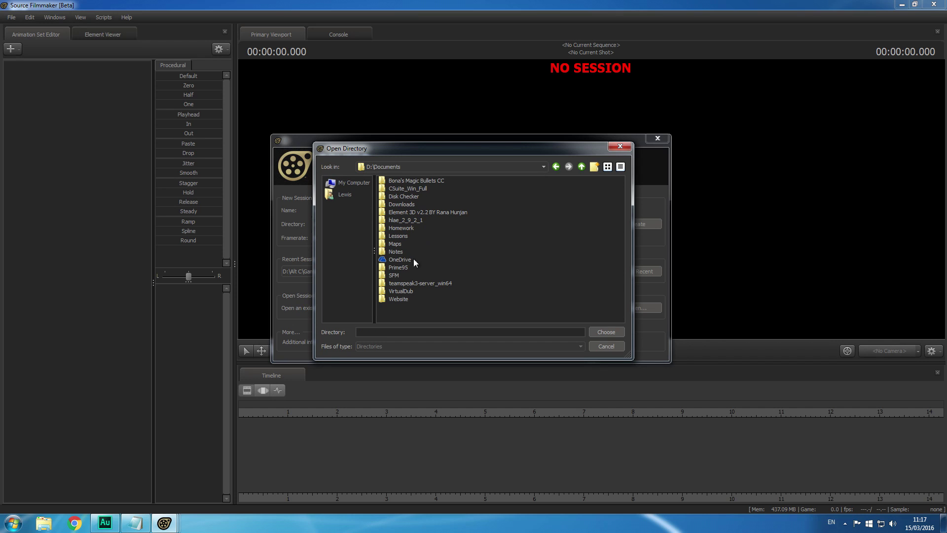
{"action": "left_click", "coordinate": [393, 276]}
{"action": "left_click", "coordinate": [607, 332]}
Name the new session Tutorial and create it
{"action": "left_click_drag", "start_coordinate": [334, 211], "coordinate": [277, 213]}
{"action": "type", "text": "Tutorial"}
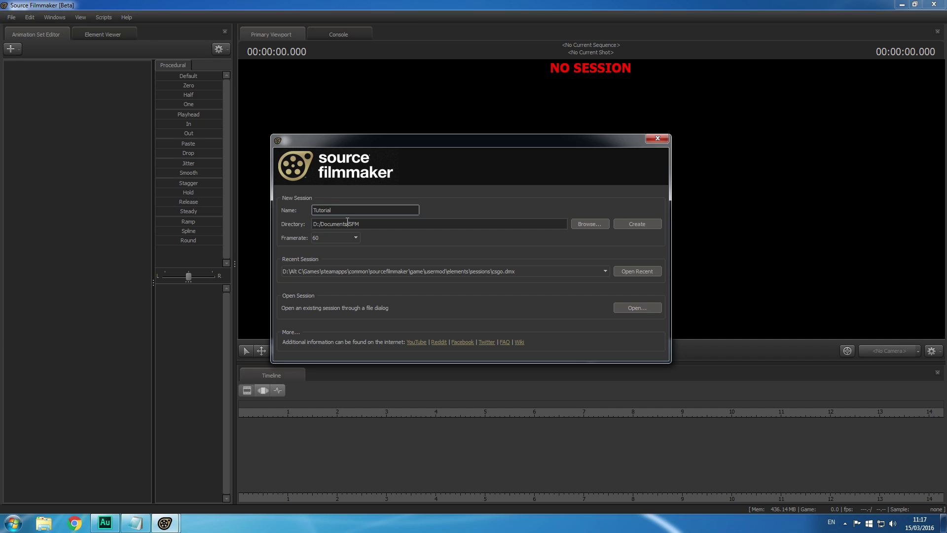
{"action": "left_click_drag", "start_coordinate": [336, 211], "coordinate": [302, 211]}
{"action": "left_click", "coordinate": [632, 226]}
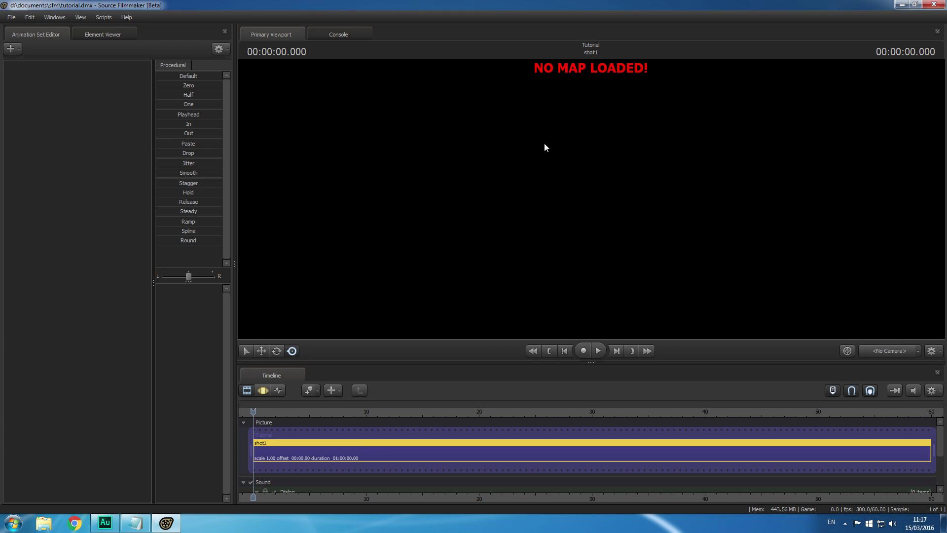
Start loading a map into the session, and filter the BSP files to the csgo mod
{"action": "right_click", "coordinate": [551, 158]}
{"action": "left_click", "coordinate": [578, 243]}
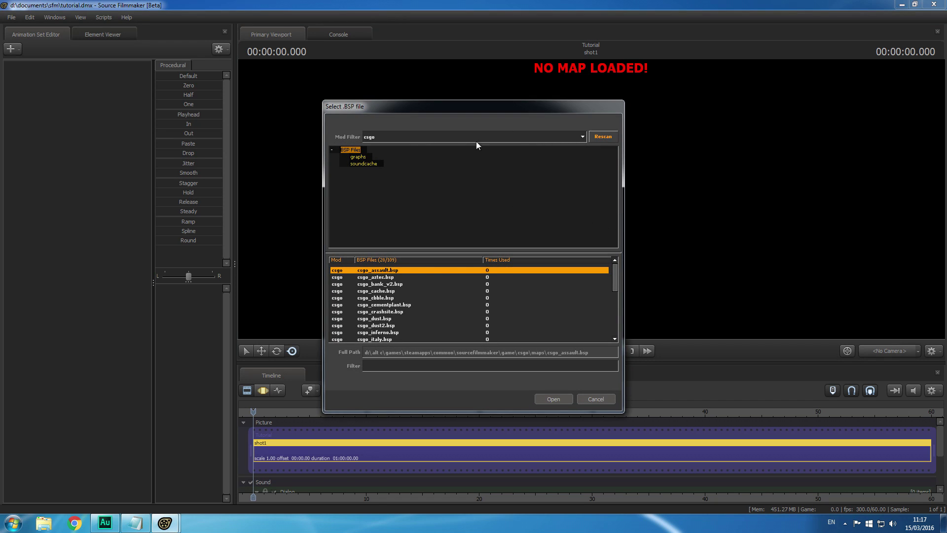
{"action": "left_click", "coordinate": [582, 137]}
{"action": "mouse_move", "coordinate": [584, 167]}
{"action": "left_mouse_down"}
{"action": "mouse_move", "coordinate": [584, 154]}
{"action": "mouse_move", "coordinate": [579, 170]}
{"action": "left_mouse_up"}
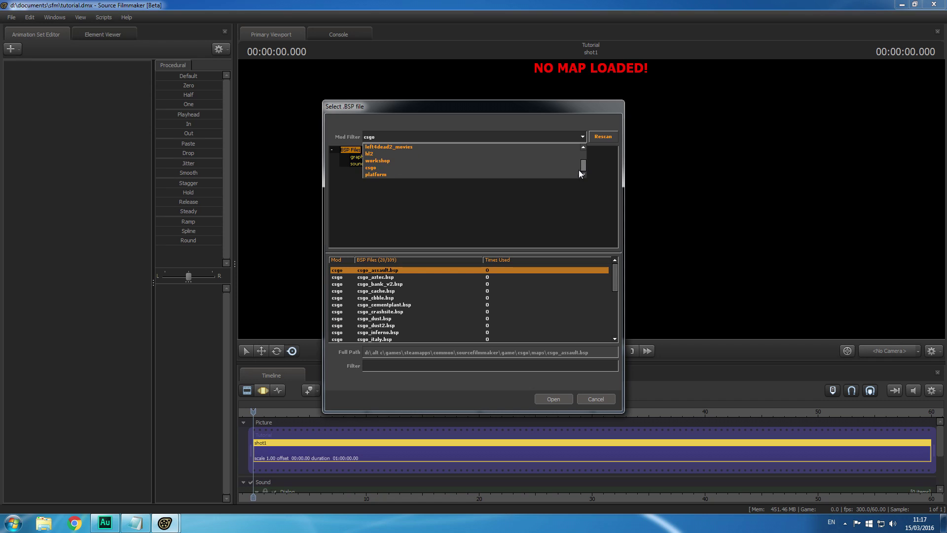
{"action": "left_click", "coordinate": [372, 167]}
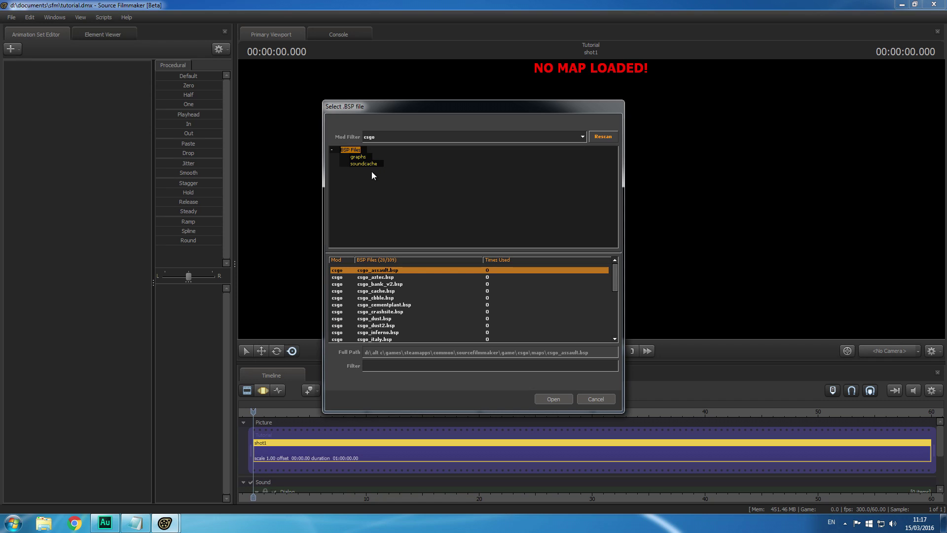
Look through the list of available csgo BSP maps
{"action": "mouse_move", "coordinate": [614, 276]}
{"action": "left_mouse_down"}
{"action": "mouse_move", "coordinate": [617, 333]}
{"action": "mouse_move", "coordinate": [620, 264]}
{"action": "left_mouse_up"}
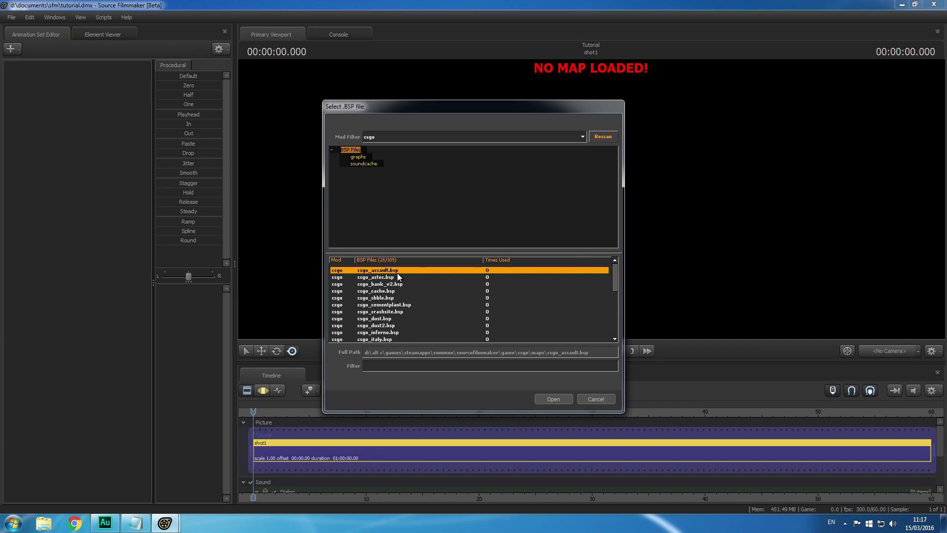
{"action": "key", "text": "Down"}
{"action": "key", "text": "Down"}
{"action": "key", "text": "Down"}
{"action": "key", "text": "Down"}
{"action": "key", "text": "Down"}
{"action": "key", "text": "Down"}
{"action": "key", "text": "Down"}
{"action": "key", "text": "Down"}
{"action": "key", "text": "Down"}
{"action": "key", "text": "Down"}
{"action": "key", "text": "Down"}
{"action": "key", "text": "Down"}
{"action": "key", "text": "Down"}
{"action": "key", "text": "Down"}
{"action": "key", "text": "Down"}
{"action": "key", "text": "Down"}
{"action": "key", "text": "Down"}
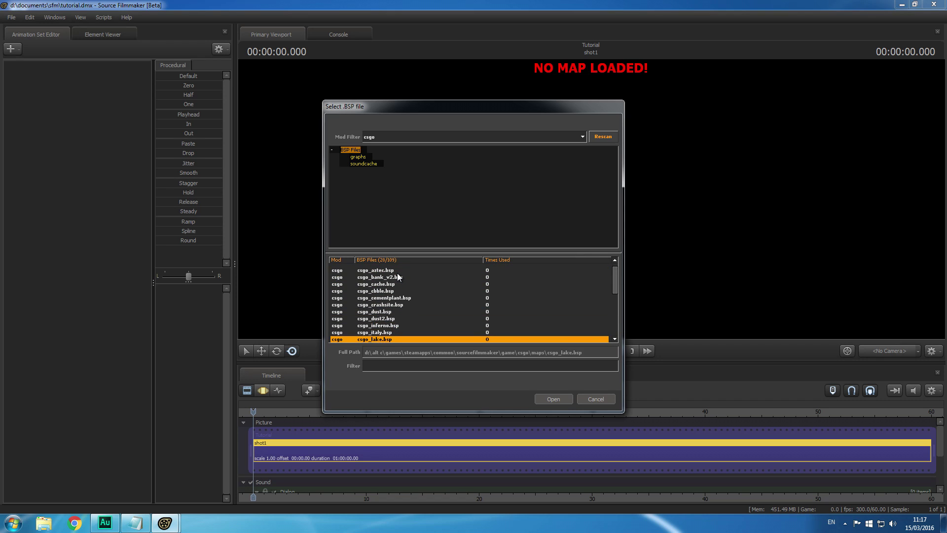
{"action": "key", "text": "Down"}
{"action": "key", "text": "Down"}
{"action": "key", "text": "Down"}
{"action": "key", "text": "Down"}
{"action": "key", "text": "Down"}
{"action": "key", "text": "Down"}
{"action": "key", "text": "Down"}
{"action": "key", "text": "Down"}
{"action": "key", "text": "Down"}
{"action": "key", "text": "Down"}
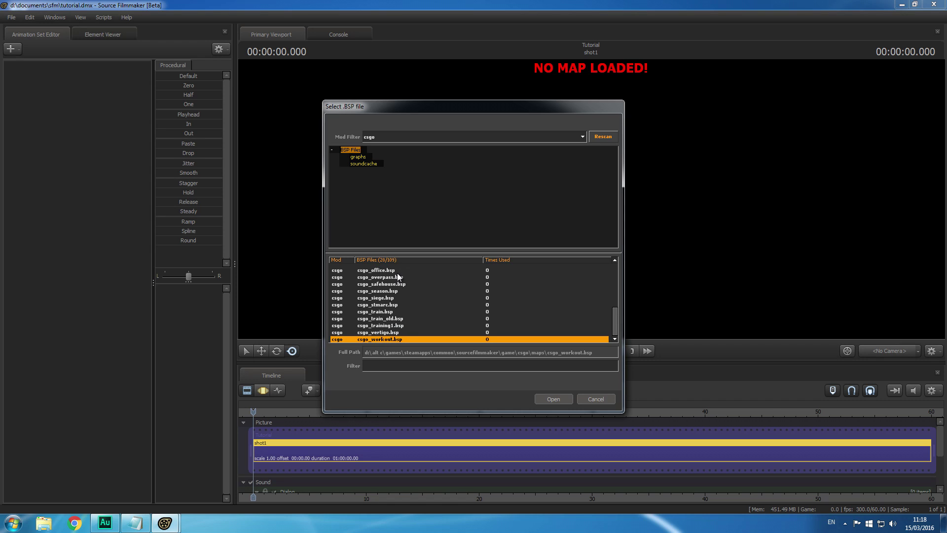
{"action": "key", "text": "Up"}
{"action": "key", "text": "Up"}
{"action": "key", "text": "Up"}
{"action": "key", "text": "Up"}
{"action": "key", "text": "Up"}
{"action": "key", "text": "Up"}
{"action": "key", "text": "Up"}
{"action": "key", "text": "Up"}
{"action": "key", "text": "Up"}
{"action": "key", "text": "Up"}
{"action": "key", "text": "Up"}
{"action": "key", "text": "Up"}
{"action": "key", "text": "Up"}
{"action": "key", "text": "Up"}
{"action": "key", "text": "Up"}
{"action": "key", "text": "Up"}
{"action": "key", "text": "Up"}
{"action": "key", "text": "Up"}
{"action": "key", "text": "Up"}
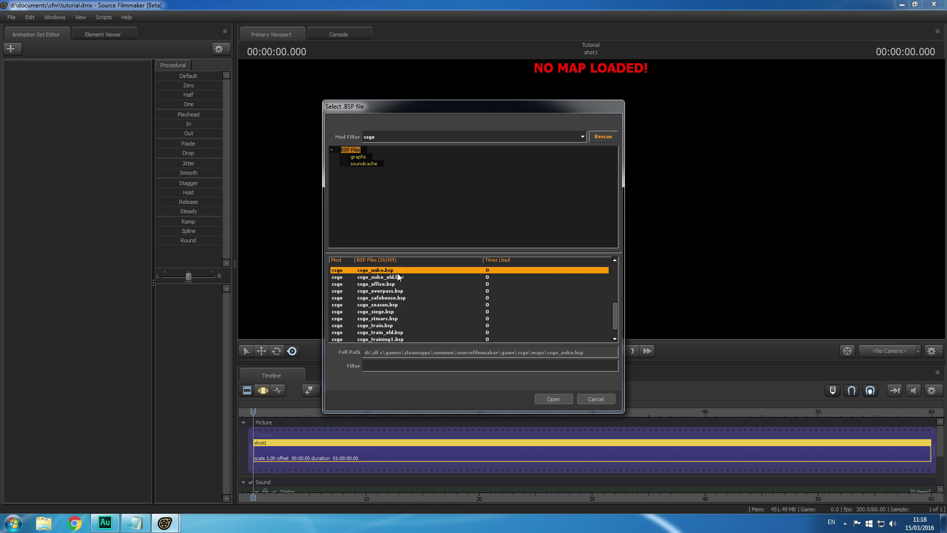
Select csgo_dust2.bsp and load it as the session's map
{"action": "key", "text": "Up"}
{"action": "key", "text": "Up"}
{"action": "key", "text": "Down"}
{"action": "key", "text": "Down"}
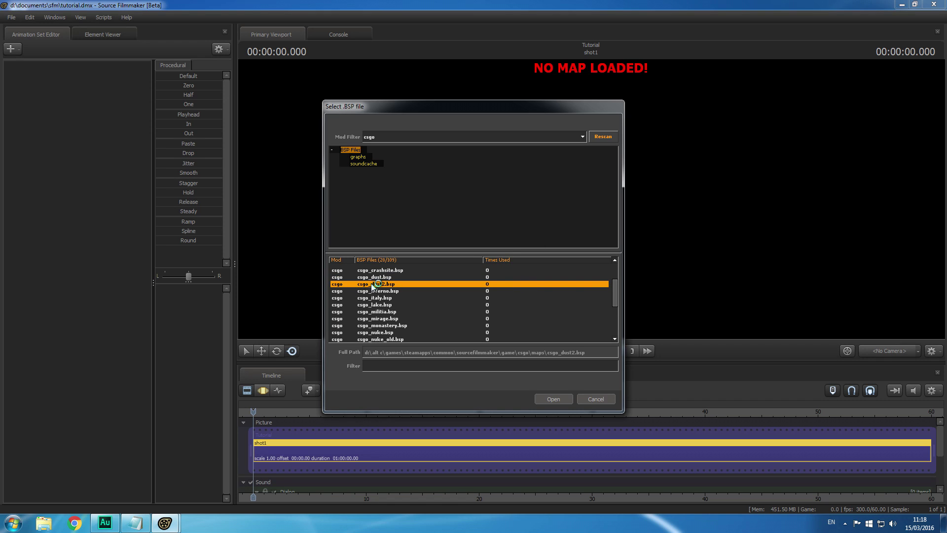
{"action": "left_click", "coordinate": [566, 401]}
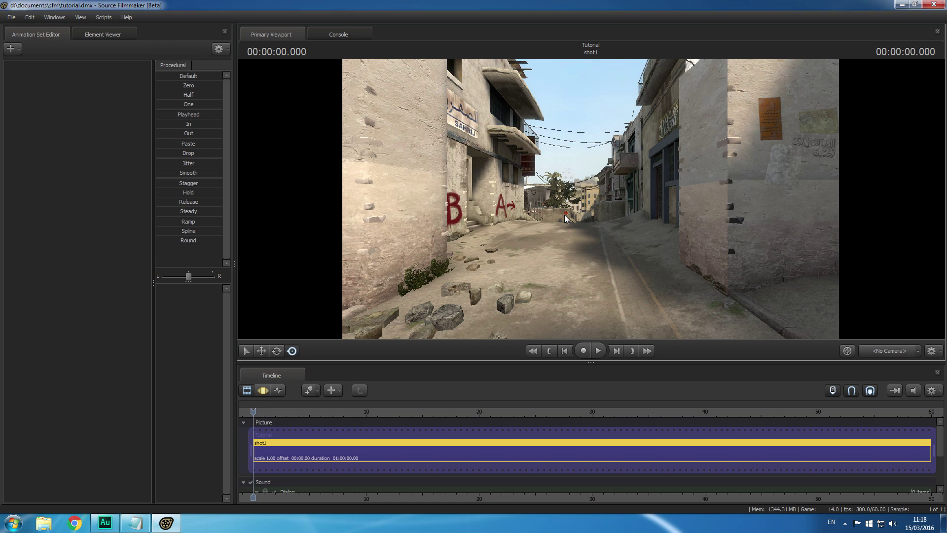
Fly the work camera through the loaded map's streets and tunnel to the courtyard with the wooden double doors
{"action": "left_click_drag", "start_coordinate": [565, 218], "coordinate": [679, 199]}
{"action": "key", "text": "w"}
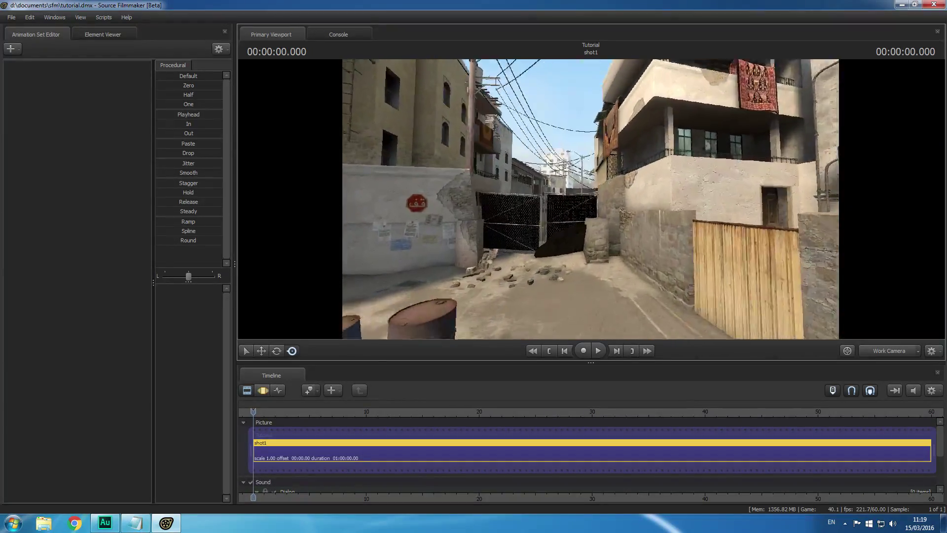
{"action": "left_click_drag", "start_coordinate": [678, 199], "coordinate": [688, 199]}
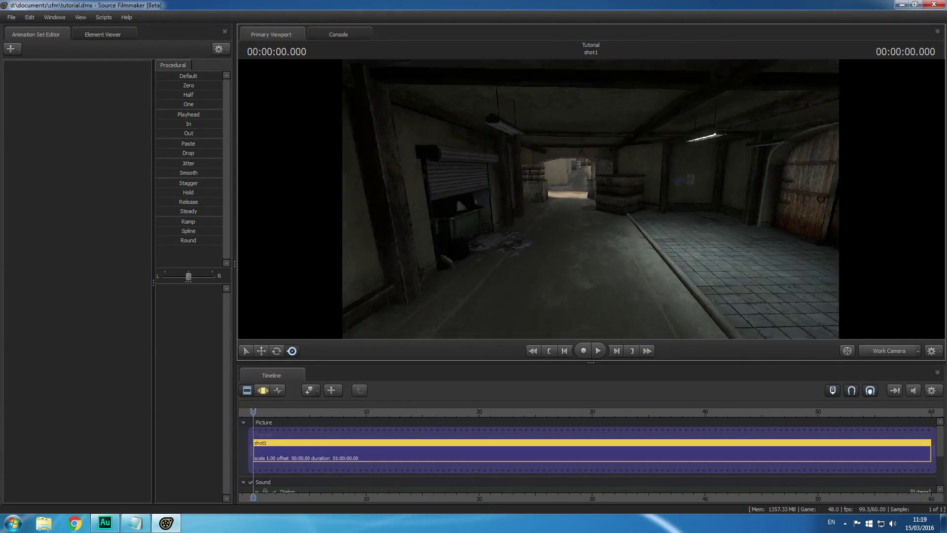
{"action": "left_click_drag", "start_coordinate": [683, 199], "coordinate": [592, 203]}
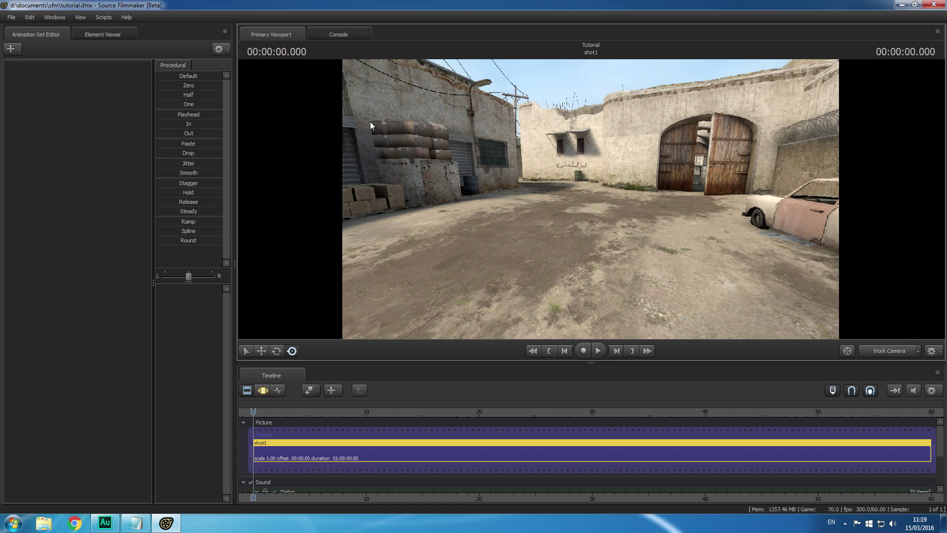
Start creating an animation set for a new model, filter the MDL files to the csgo mod, and expand the player folder
{"action": "left_click", "coordinate": [14, 51]}
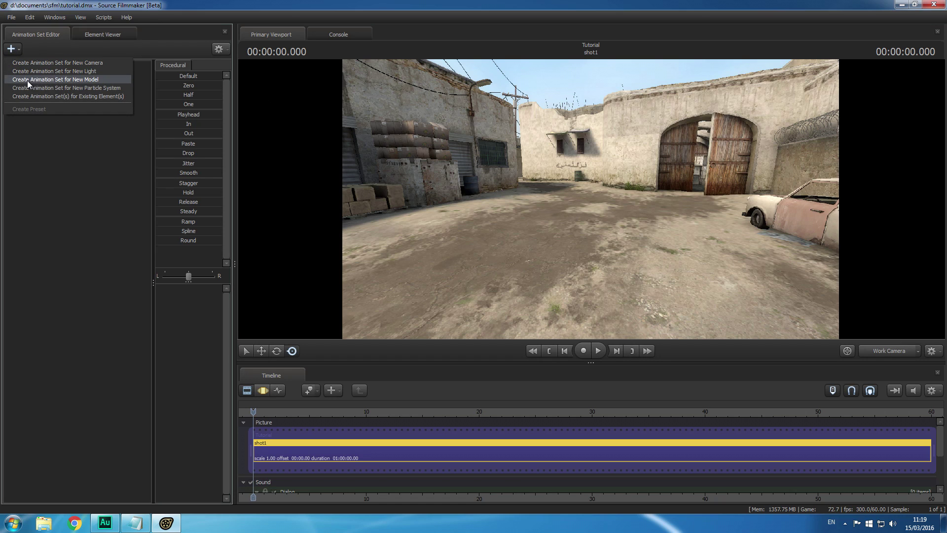
{"action": "left_click", "coordinate": [92, 82]}
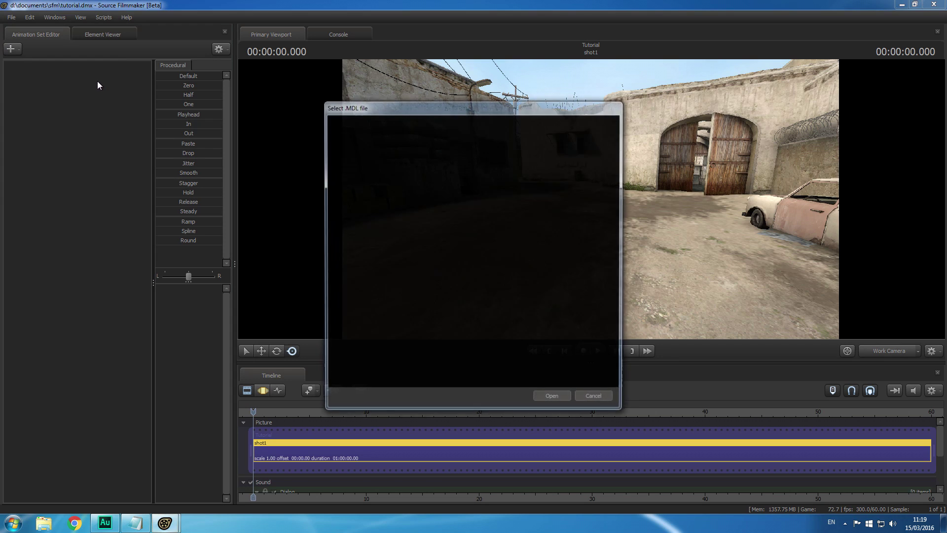
{"action": "mouse_move", "coordinate": [468, 171]}
{"action": "left_mouse_down"}
{"action": "mouse_move", "coordinate": [467, 218]}
{"action": "mouse_move", "coordinate": [468, 159]}
{"action": "left_mouse_up"}
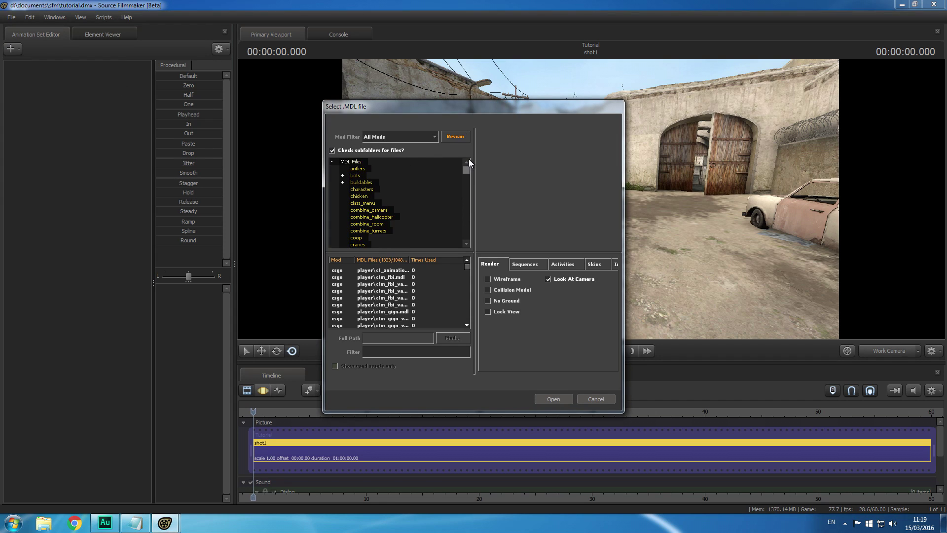
{"action": "left_click", "coordinate": [435, 138]}
{"action": "left_click", "coordinate": [395, 169]}
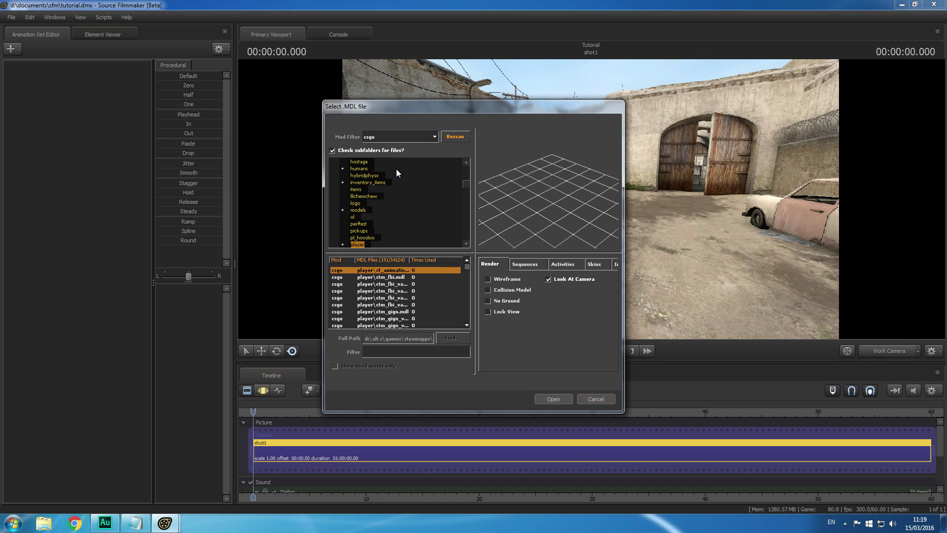
{"action": "left_click_drag", "start_coordinate": [466, 183], "coordinate": [466, 185]}
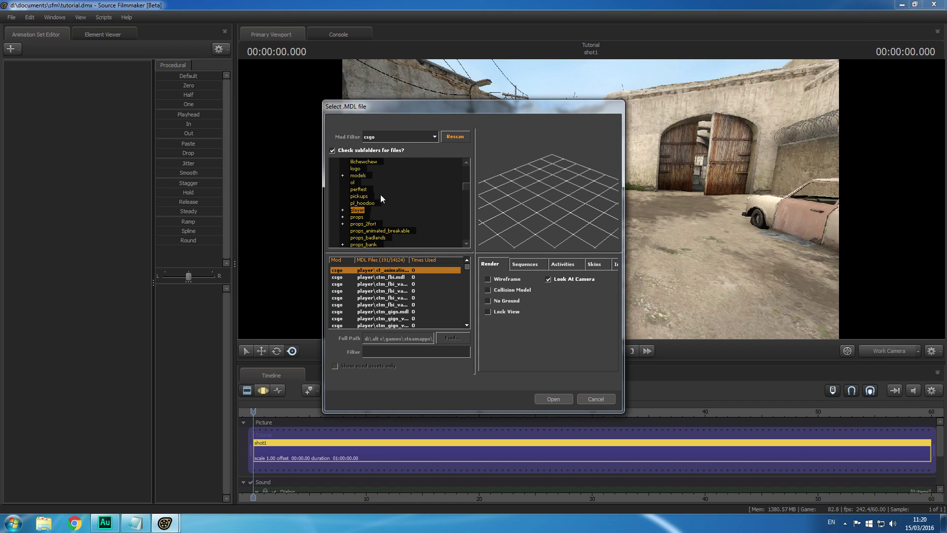
{"action": "left_click", "coordinate": [343, 211]}
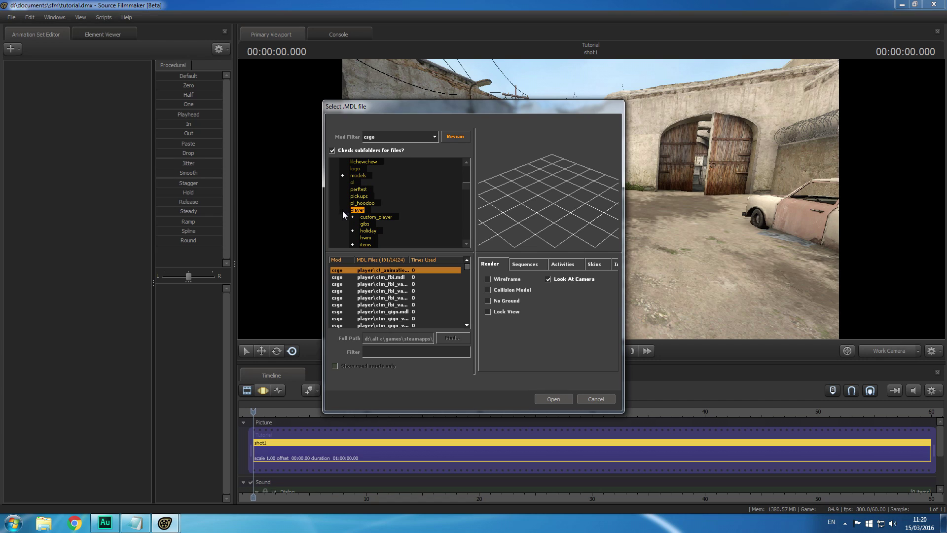
Look through the csgo player models from the top of the list, previewing the ctm_fbi, ctm_gign, ctm_gsg9 and ctm_idf variants
{"action": "left_click", "coordinate": [401, 271]}
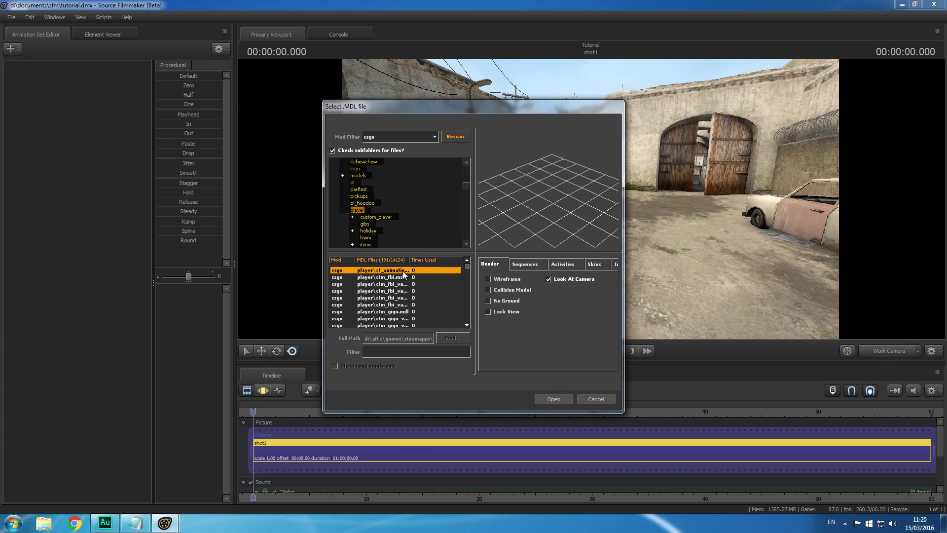
{"action": "key", "text": "Down"}
{"action": "key", "text": "Down"}
{"action": "key", "text": "Down"}
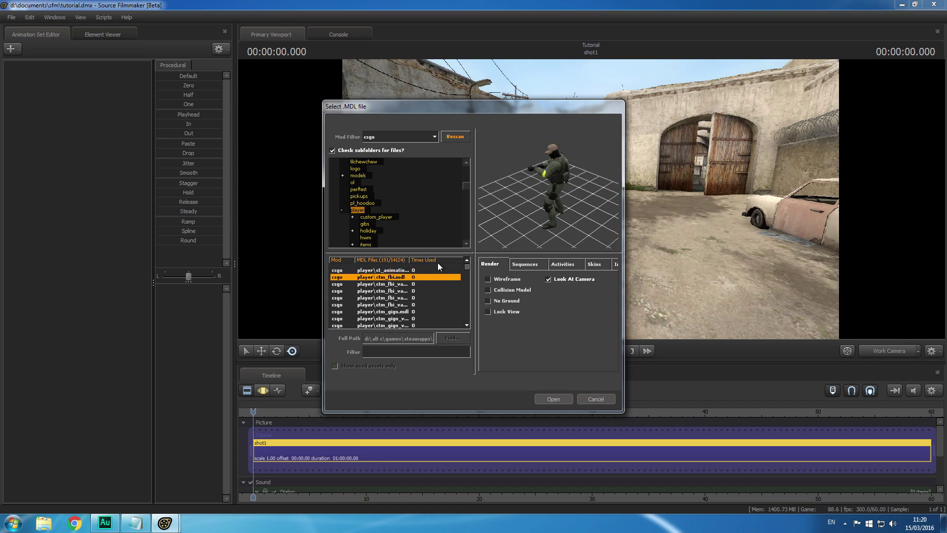
{"action": "key", "text": "Down"}
{"action": "key", "text": "Down"}
{"action": "key", "text": "Down"}
{"action": "key", "text": "Down"}
{"action": "key", "text": "Down"}
{"action": "key", "text": "Down"}
{"action": "key", "text": "Down"}
{"action": "key", "text": "Down"}
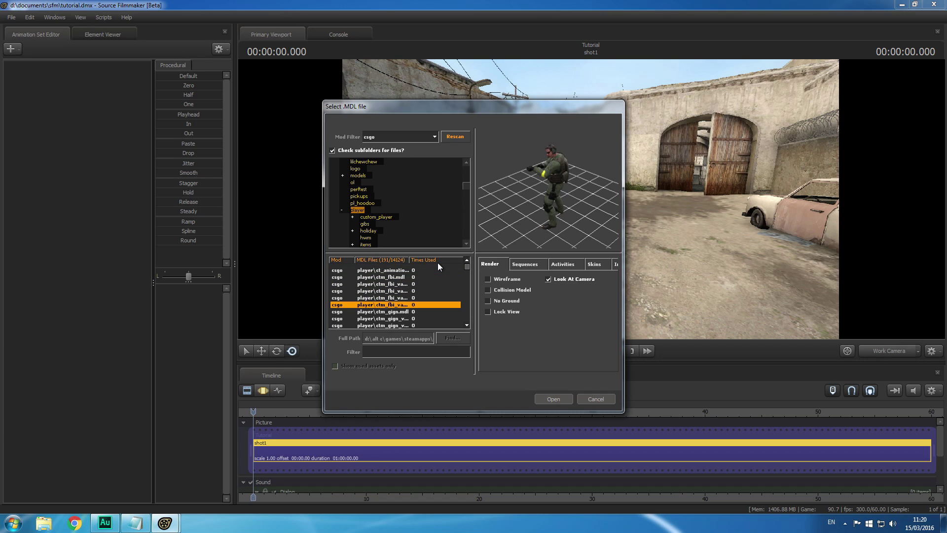
{"action": "key", "text": "Down"}
{"action": "key", "text": "Down"}
{"action": "key", "text": "Down"}
{"action": "key", "text": "Down"}
{"action": "key", "text": "Down"}
{"action": "key", "text": "Down"}
{"action": "key", "text": "Down"}
{"action": "key", "text": "Down"}
{"action": "key", "text": "Down"}
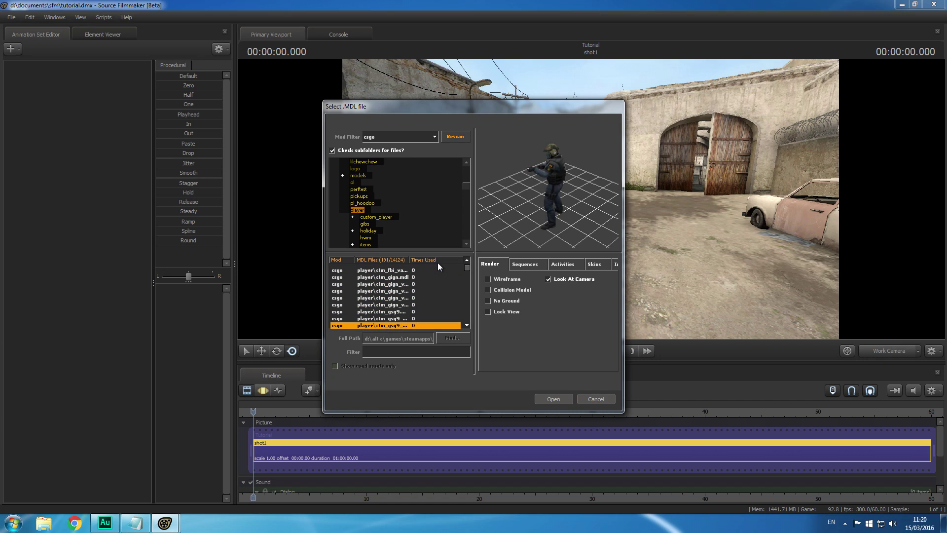
{"action": "key", "text": "Down"}
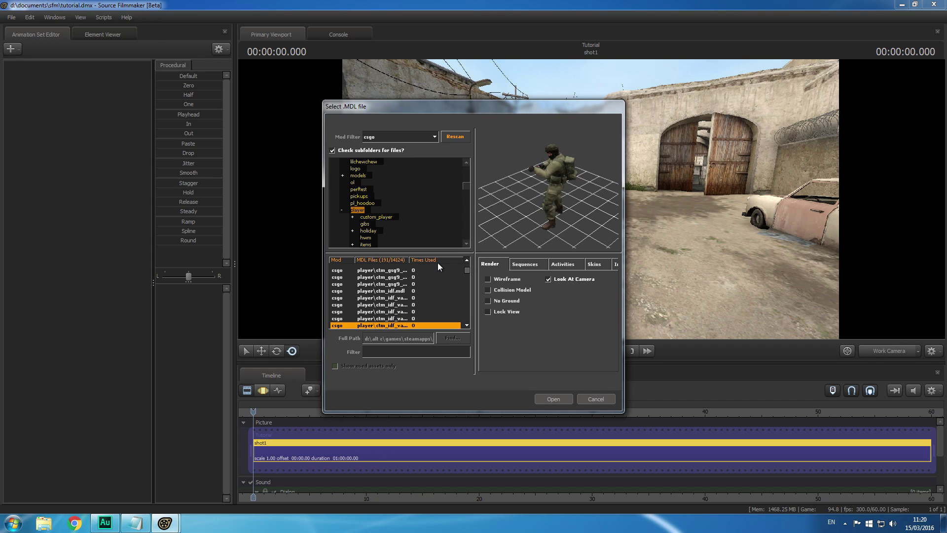
Compare the ctm_idf variants and add the helmeted ctm_idf_variante player model to the session
{"action": "key", "text": "Up"}
{"action": "key", "text": "Up"}
{"action": "key", "text": "Up"}
{"action": "key", "text": "Down"}
{"action": "key", "text": "Down"}
{"action": "key", "text": "Down"}
{"action": "key", "text": "Up"}
{"action": "key", "text": "Up"}
{"action": "key", "text": "Up"}
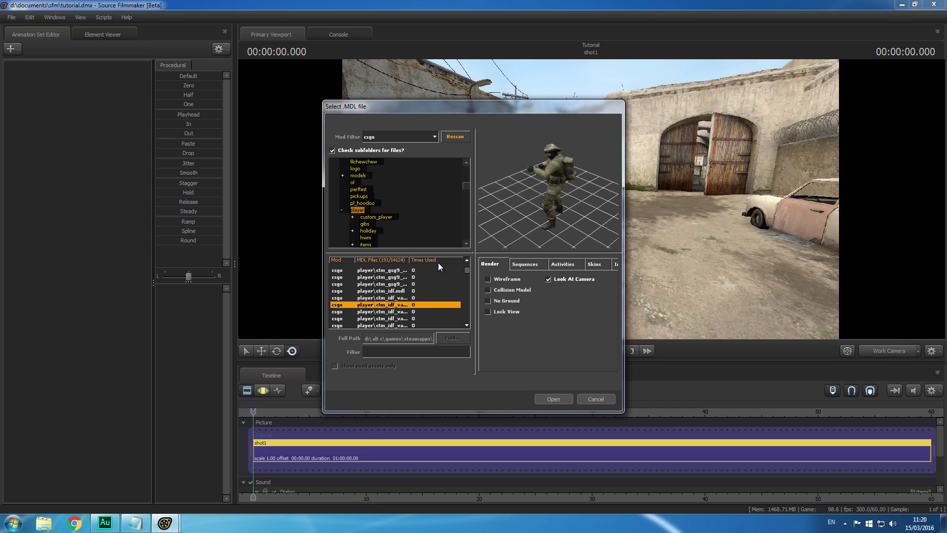
{"action": "key", "text": "Down"}
{"action": "key", "text": "Down"}
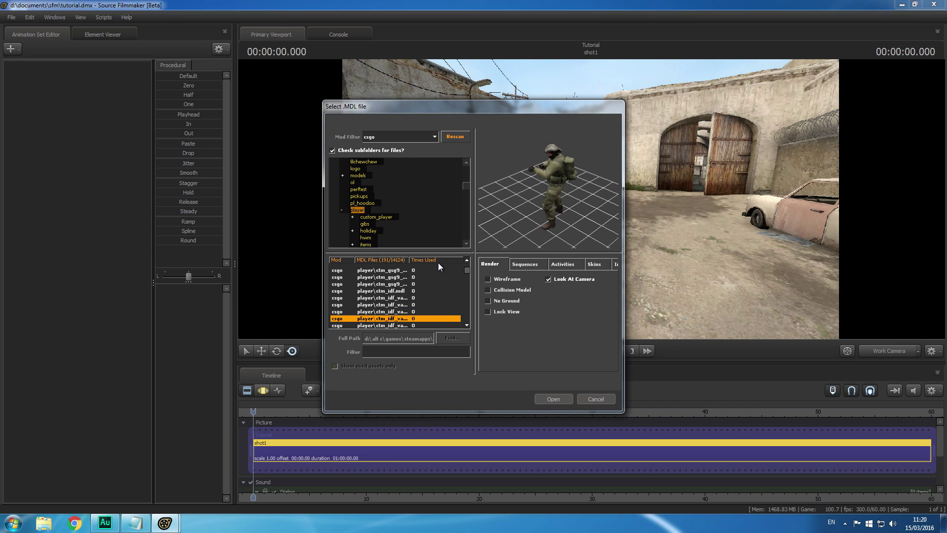
{"action": "left_click", "coordinate": [553, 398]}
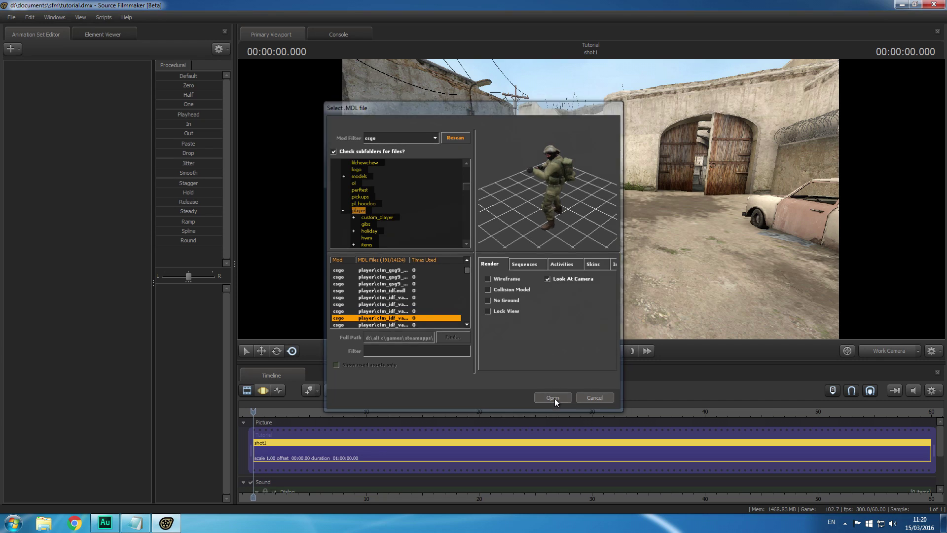
Examine the added soldier in the courtyard and its control groups, including the bones inside the Unknown group
{"action": "left_click_drag", "start_coordinate": [579, 274], "coordinate": [639, 269]}
{"action": "key", "text": "s"}
{"action": "key", "text": "a"}
{"action": "key", "text": "d"}
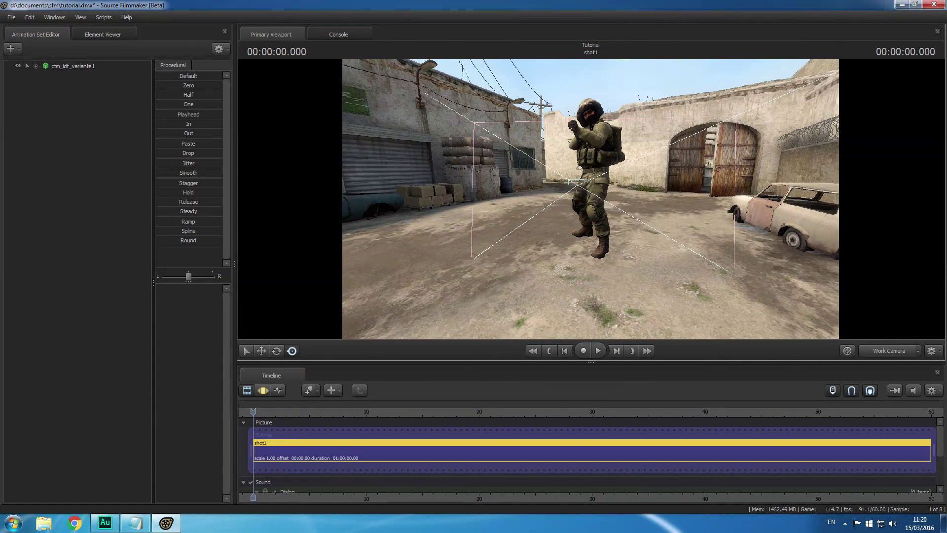
{"action": "left_click", "coordinate": [71, 66]}
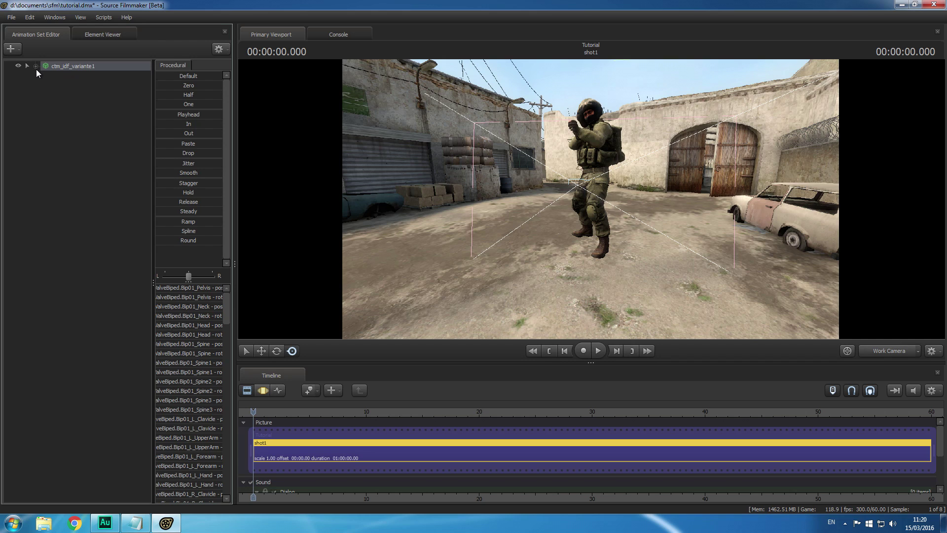
{"action": "left_click", "coordinate": [36, 66]}
{"action": "left_click", "coordinate": [58, 76]}
{"action": "left_click", "coordinate": [59, 86]}
{"action": "left_click", "coordinate": [68, 96]}
{"action": "left_click", "coordinate": [66, 105]}
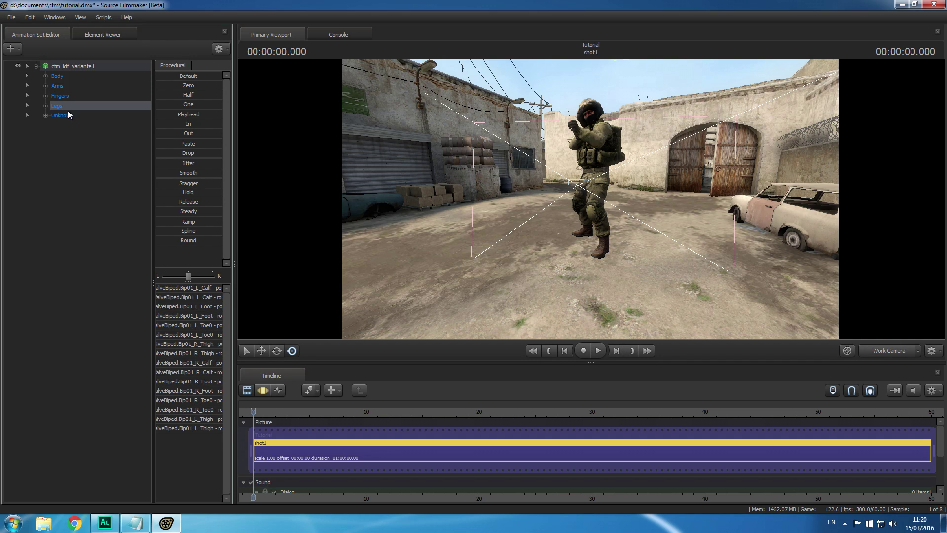
{"action": "left_click", "coordinate": [66, 113]}
{"action": "left_click", "coordinate": [45, 115]}
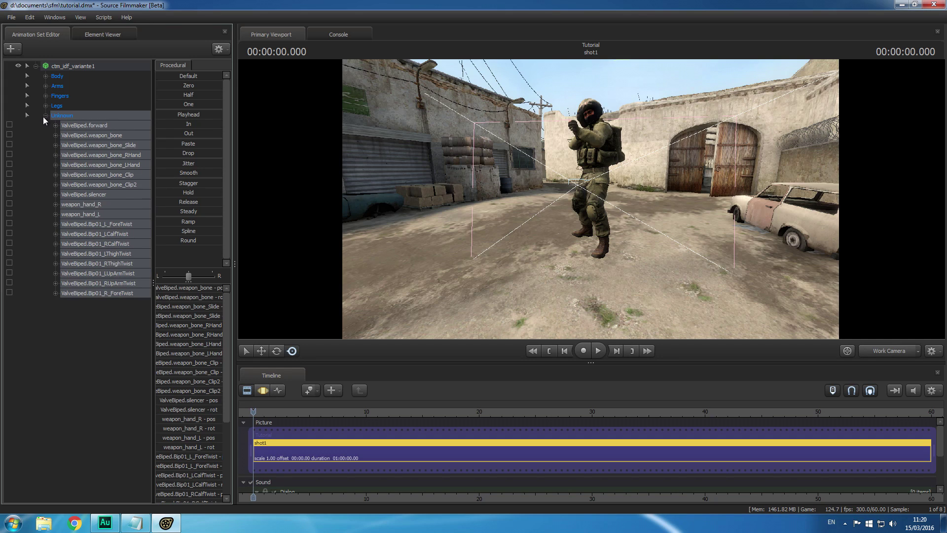
{"action": "left_click", "coordinate": [45, 117]}
{"action": "left_click", "coordinate": [55, 129]}
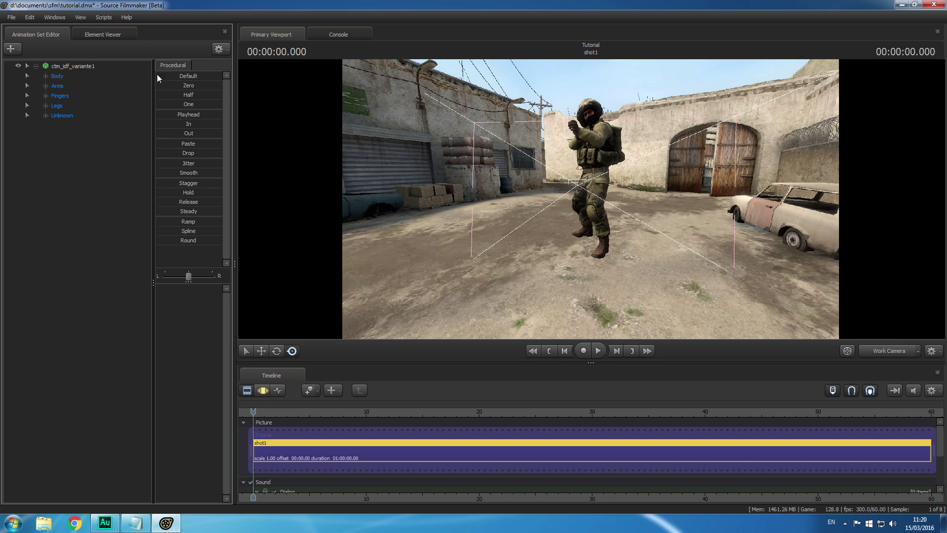
Select the soldier's whole animation set, switch the timeline to the Motion Editor, and view the soldier from the front
{"action": "left_click", "coordinate": [70, 68]}
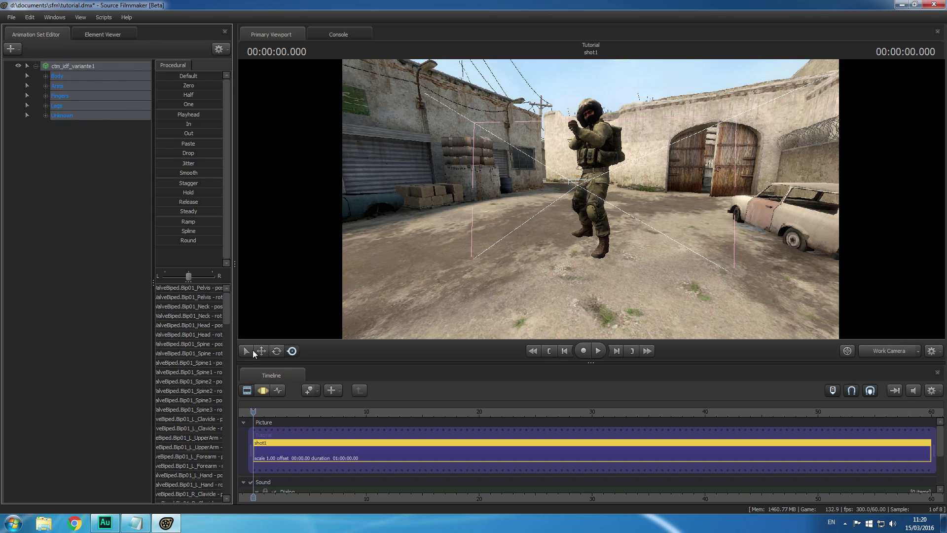
{"action": "left_click", "coordinate": [262, 390]}
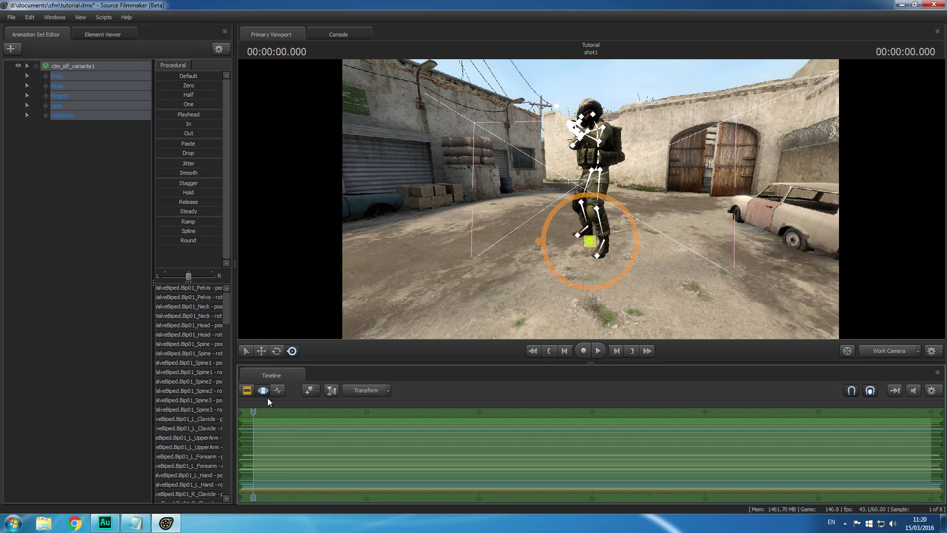
{"action": "key", "text": "w"}
{"action": "left_click_drag", "start_coordinate": [475, 240], "coordinate": [475, 217]}
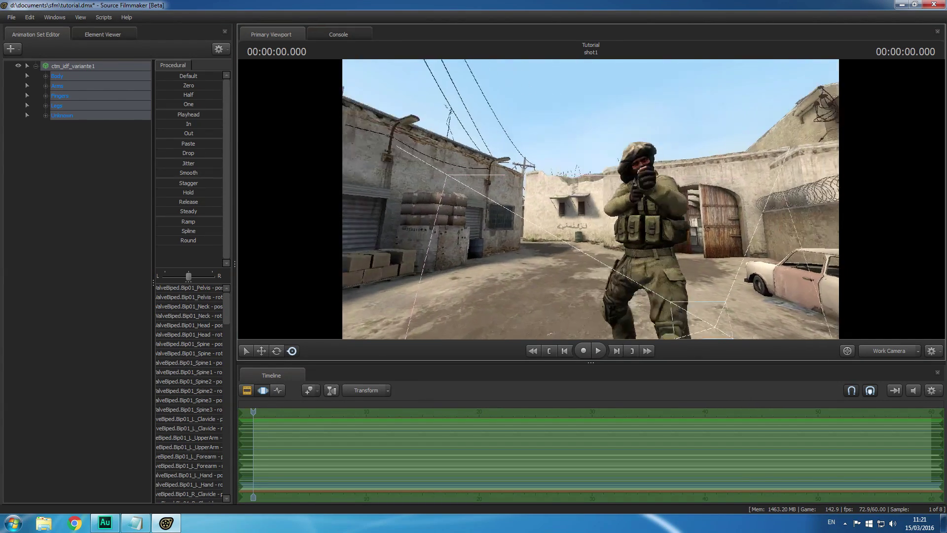
{"action": "left_click_drag", "start_coordinate": [591, 199], "coordinate": [642, 222]}
{"action": "mouse_move", "coordinate": [591, 199]}
{"action": "left_mouse_down"}
{"action": "mouse_move", "coordinate": [577, 197]}
{"action": "mouse_move", "coordinate": [592, 197]}
{"action": "left_mouse_up"}
{"action": "key", "text": "s"}
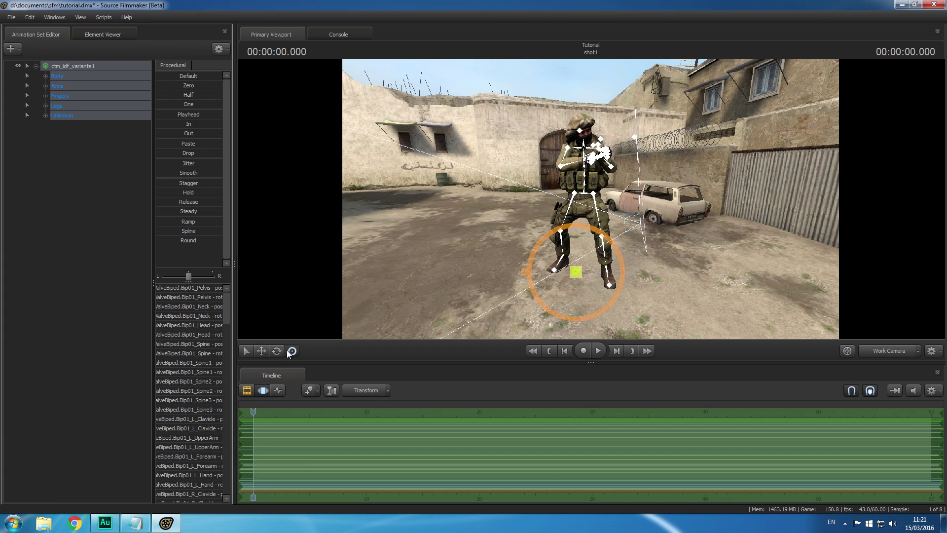
Use the Move tool to reposition the soldier on the courtyard ground, clear of the wooden double doors
{"action": "left_click", "coordinate": [260, 350]}
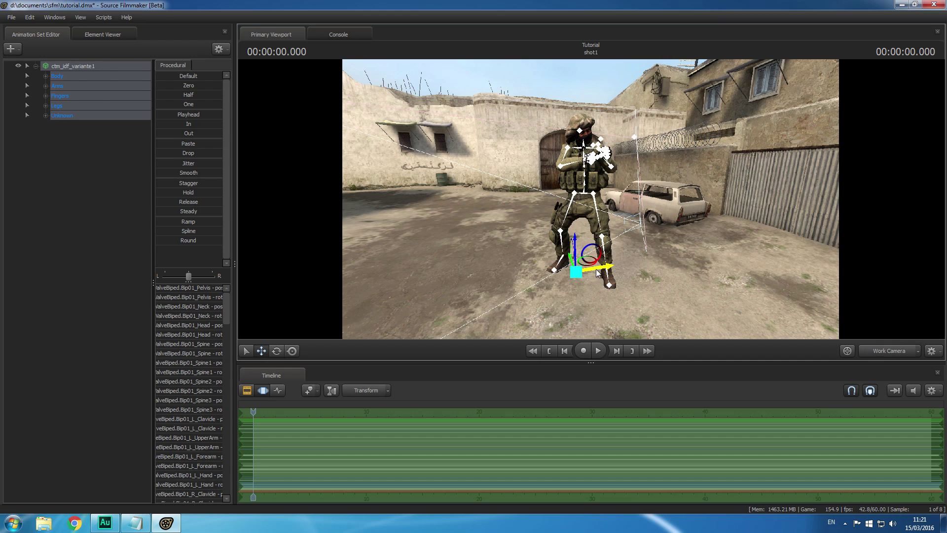
{"action": "left_click_drag", "start_coordinate": [582, 276], "coordinate": [590, 200]}
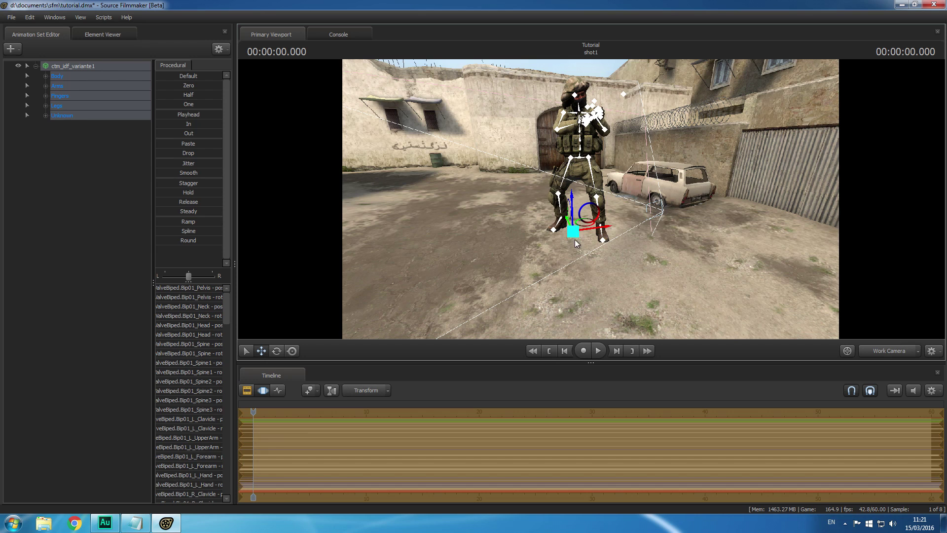
{"action": "left_click_drag", "start_coordinate": [574, 238], "coordinate": [515, 241]}
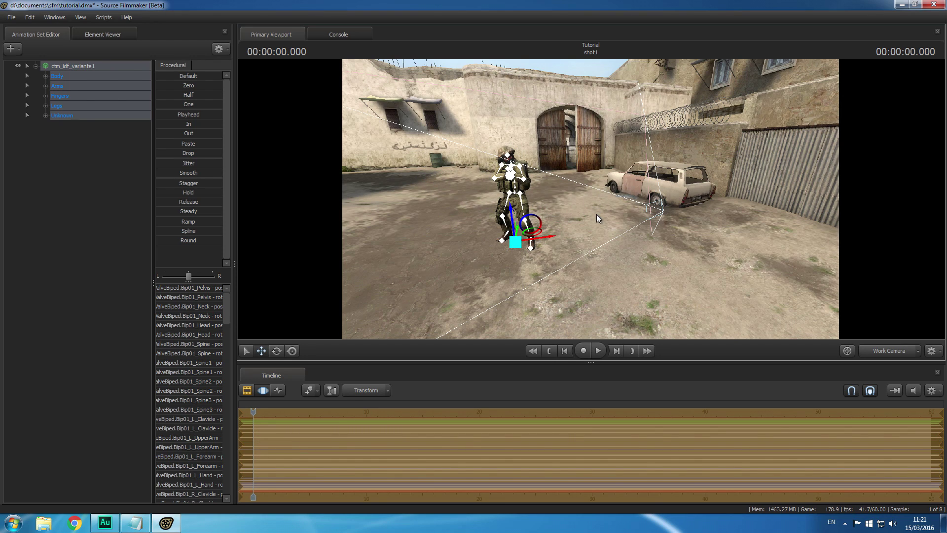
Fly the work camera close to the soldier and deselect its animation set to inspect the model without the bone overlay
{"action": "key", "text": "d"}
{"action": "left_click_drag", "start_coordinate": [616, 221], "coordinate": [591, 199]}
{"action": "key", "text": "a"}
{"action": "key", "text": "w"}
{"action": "key", "text": "w"}
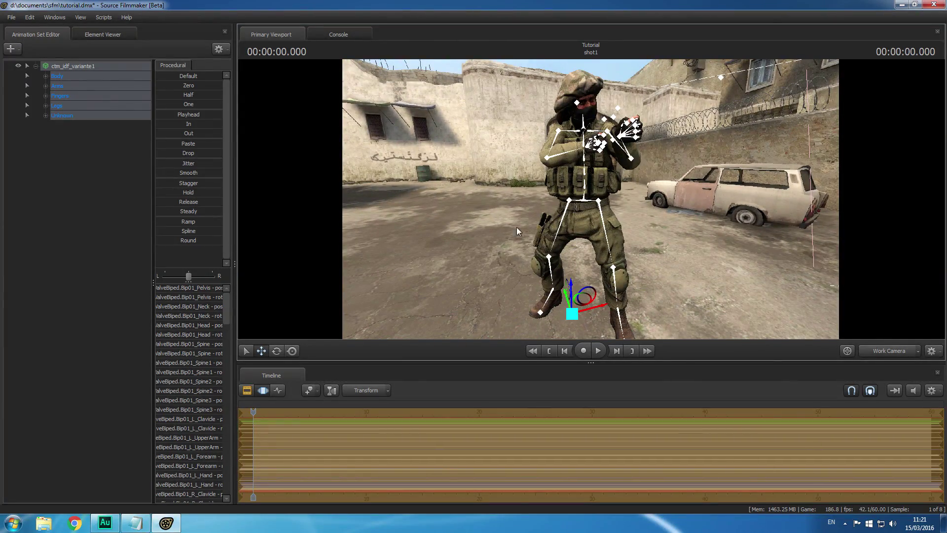
{"action": "left_click", "coordinate": [132, 196]}
{"action": "right_click_drag", "start_coordinate": [590, 199], "coordinate": [589, 203]}
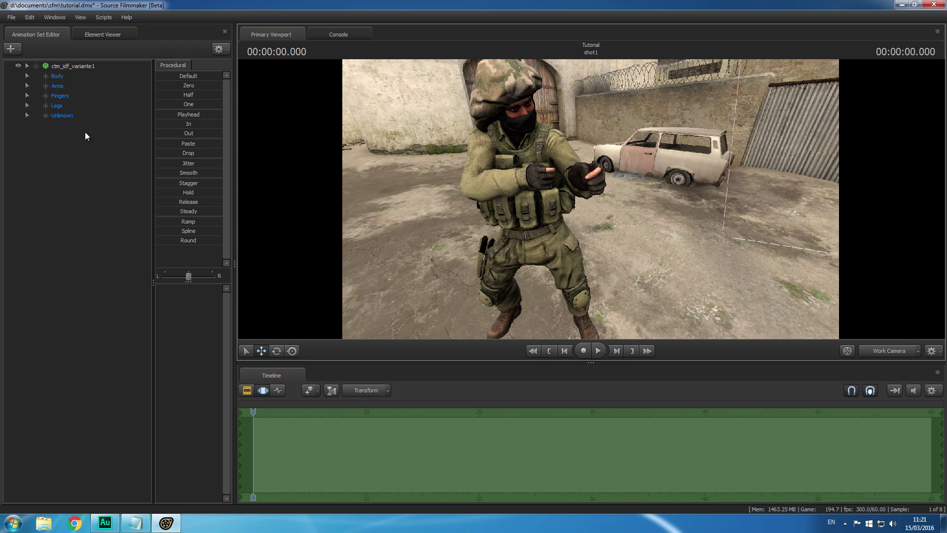
Start creating another model animation set and filter all csgo MDL files by m4a1
{"action": "left_click", "coordinate": [13, 50]}
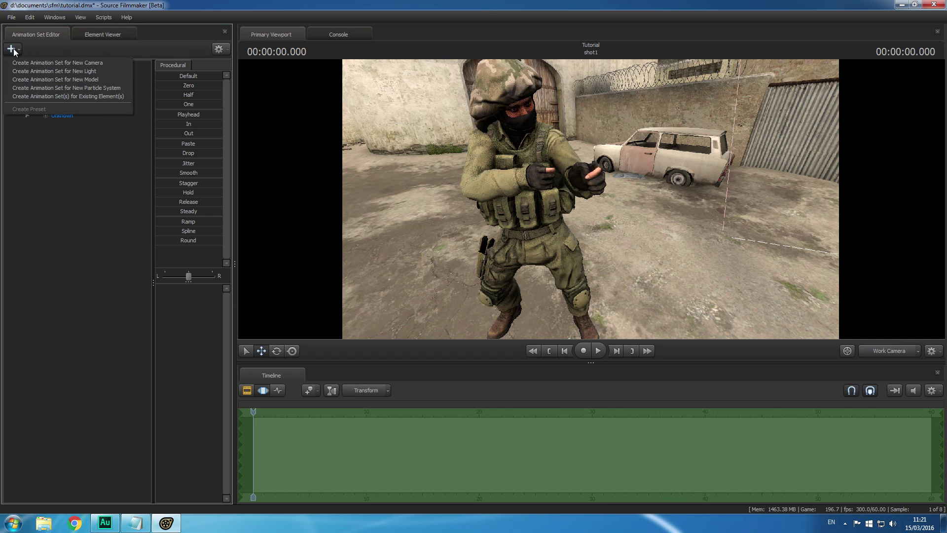
{"action": "left_click", "coordinate": [62, 80]}
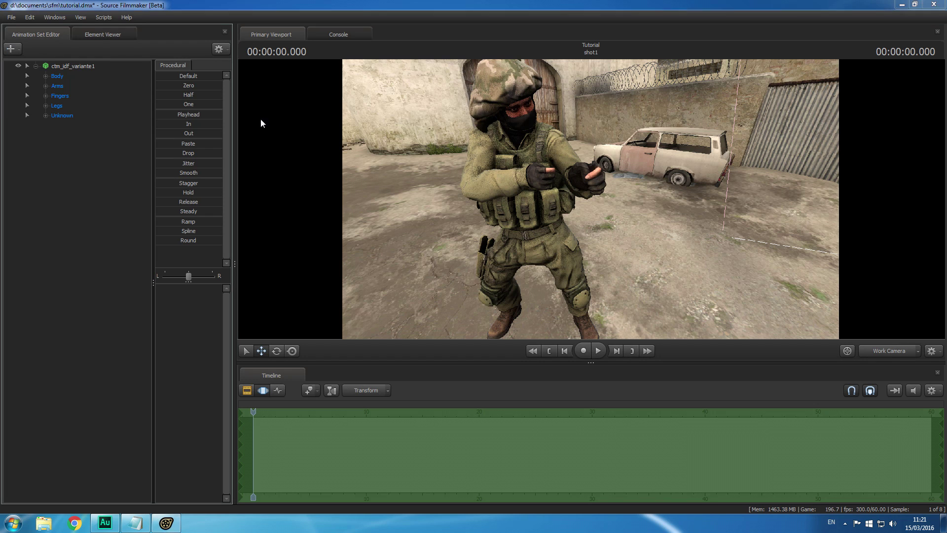
{"action": "left_click_drag", "start_coordinate": [466, 182], "coordinate": [465, 171]}
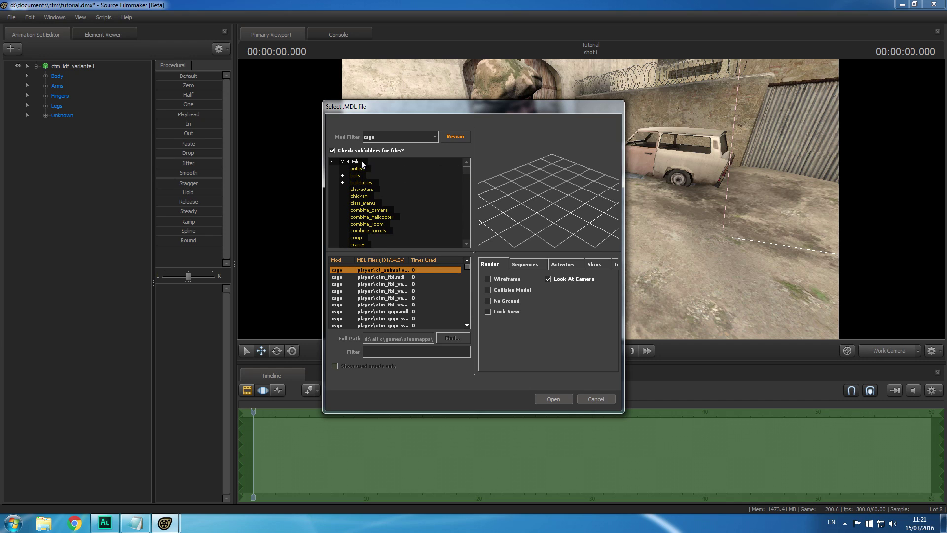
{"action": "left_click", "coordinate": [361, 162]}
{"action": "type", "text": "m4a1"}
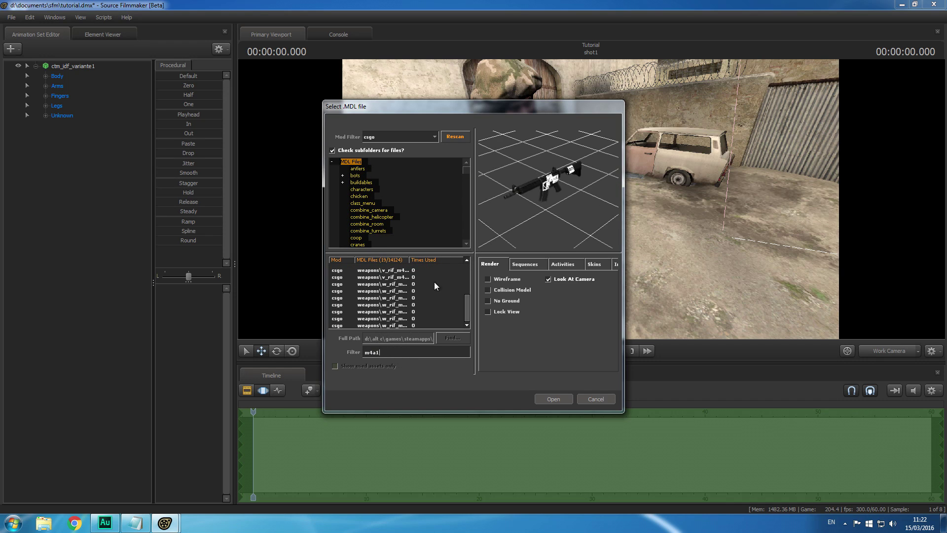
Preview the m4a1 weapon models, add the silenced w_rif_m4a1_s rifle to the session, and bring it into view beside the soldier
{"action": "left_click", "coordinate": [393, 273]}
{"action": "key", "text": "Down"}
{"action": "key", "text": "Down"}
{"action": "key", "text": "Down"}
{"action": "key", "text": "Down"}
{"action": "key", "text": "Down"}
{"action": "key", "text": "Down"}
{"action": "key", "text": "Down"}
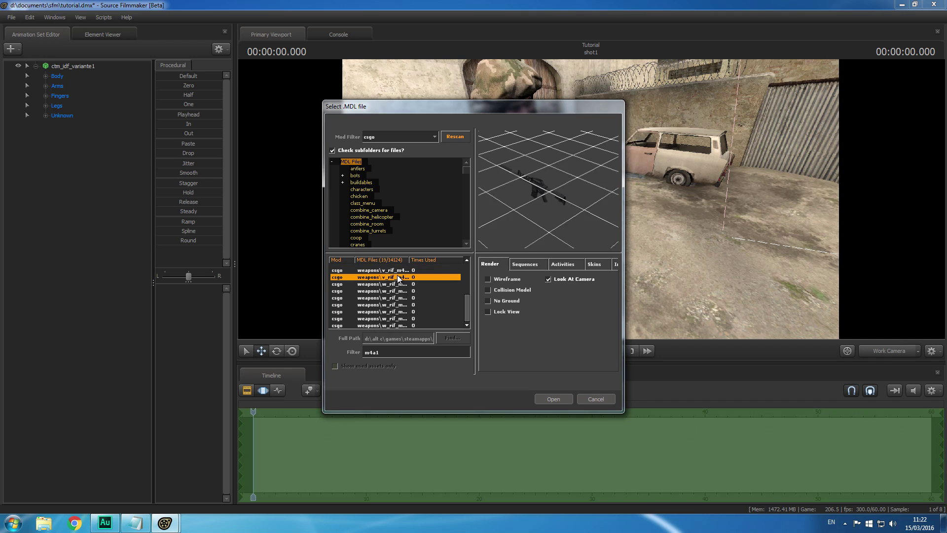
{"action": "key", "text": "Up"}
{"action": "key", "text": "Up"}
{"action": "key", "text": "Up"}
{"action": "key", "text": "Up"}
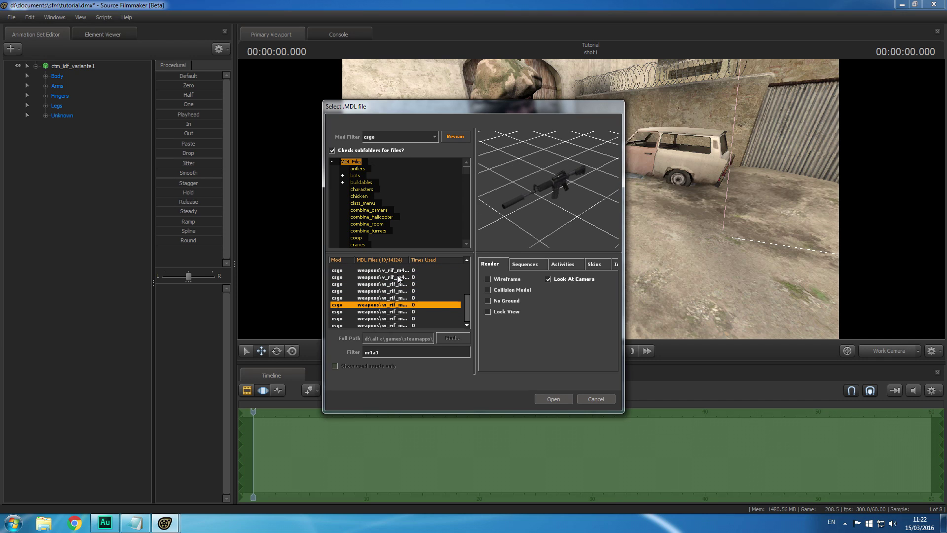
{"action": "key", "text": "Up"}
{"action": "key", "text": "Down"}
{"action": "key", "text": "Down"}
{"action": "key", "text": "Down"}
{"action": "left_click", "coordinate": [552, 397]}
{"action": "left_click_drag", "start_coordinate": [655, 229], "coordinate": [723, 180]}
{"action": "left_click_drag", "start_coordinate": [716, 218], "coordinate": [589, 199]}
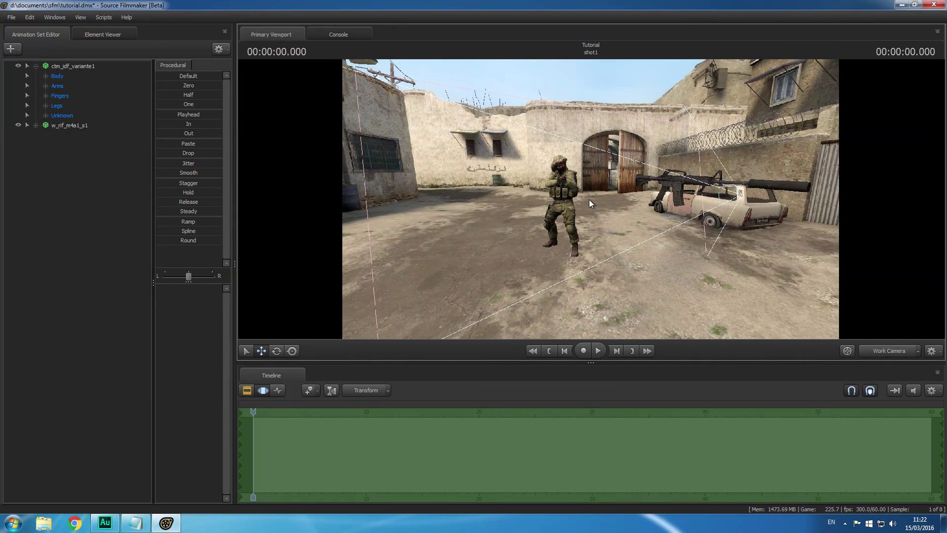
Reframe the soldier and the rifle through camera1 and return to the work camera
{"action": "left_click", "coordinate": [890, 351]}
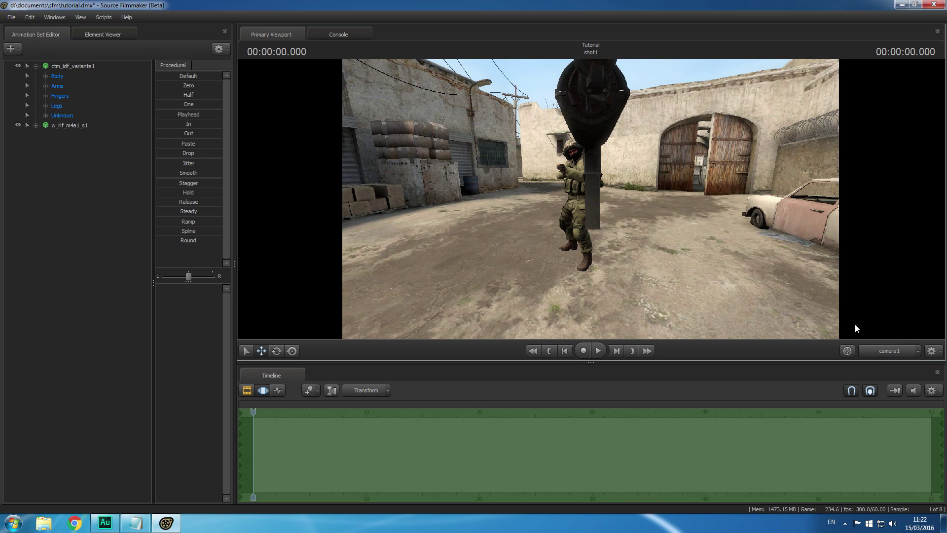
{"action": "left_click_drag", "start_coordinate": [573, 185], "coordinate": [597, 200]}
{"action": "left_click", "coordinate": [871, 351]}
{"action": "left_click", "coordinate": [863, 338]}
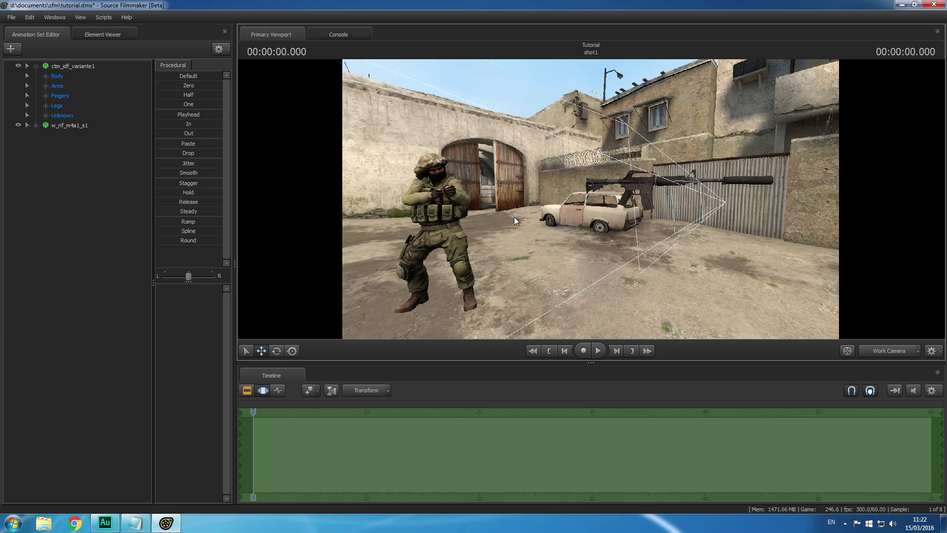
Move the w_rif_m4a1_s1 rifle into the soldier's hands with the stock at his shoulder, and deselect it
{"action": "left_click_drag", "start_coordinate": [513, 212], "coordinate": [491, 257]}
{"action": "left_click", "coordinate": [69, 127]}
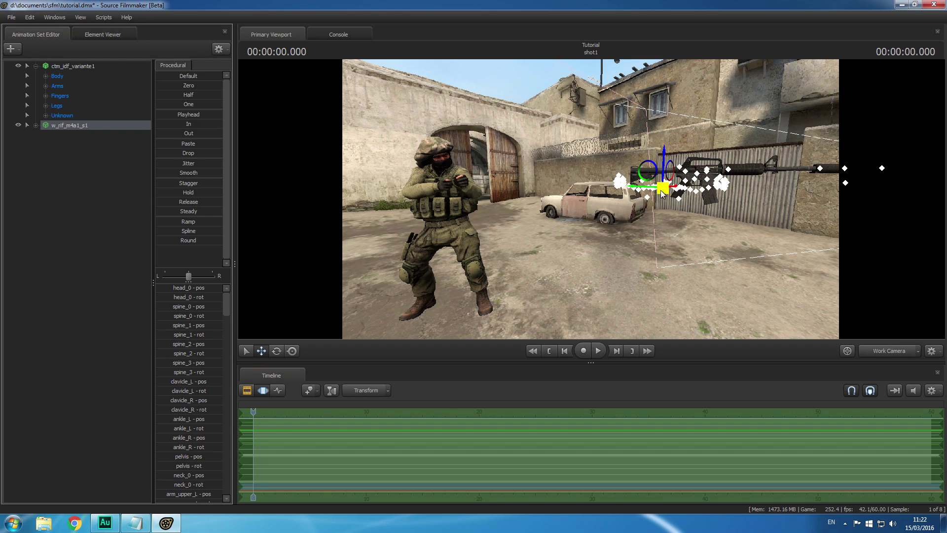
{"action": "left_click_drag", "start_coordinate": [653, 196], "coordinate": [456, 183]}
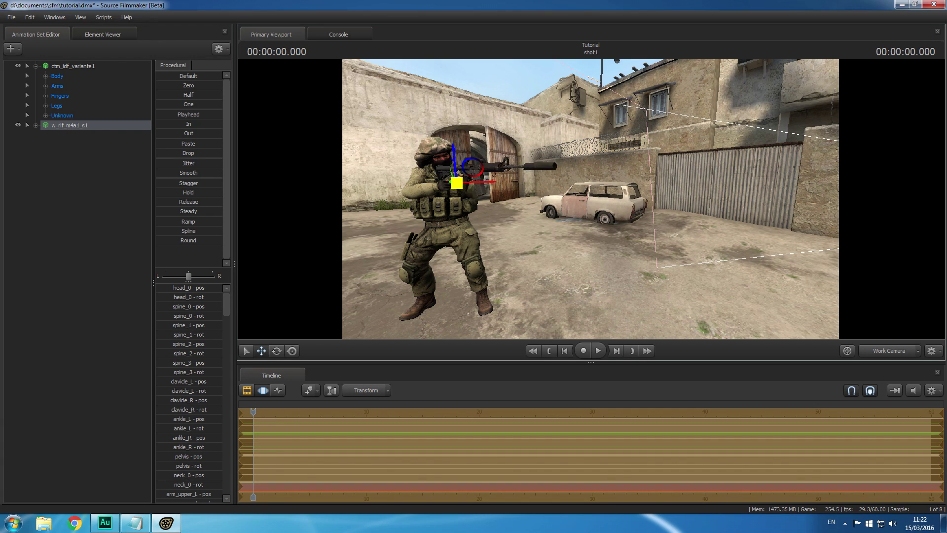
{"action": "left_click_drag", "start_coordinate": [592, 205], "coordinate": [590, 201]}
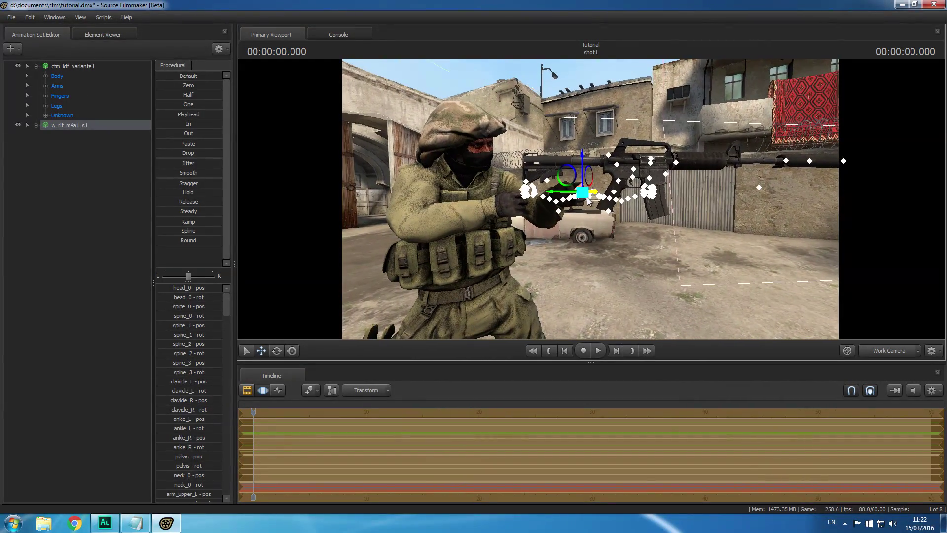
{"action": "left_click_drag", "start_coordinate": [543, 195], "coordinate": [573, 222]}
{"action": "mouse_move", "coordinate": [574, 150]}
{"action": "left_mouse_down"}
{"action": "mouse_move", "coordinate": [576, 173]}
{"action": "mouse_move", "coordinate": [577, 164]}
{"action": "left_mouse_up"}
{"action": "left_click_drag", "start_coordinate": [592, 201], "coordinate": [572, 197]}
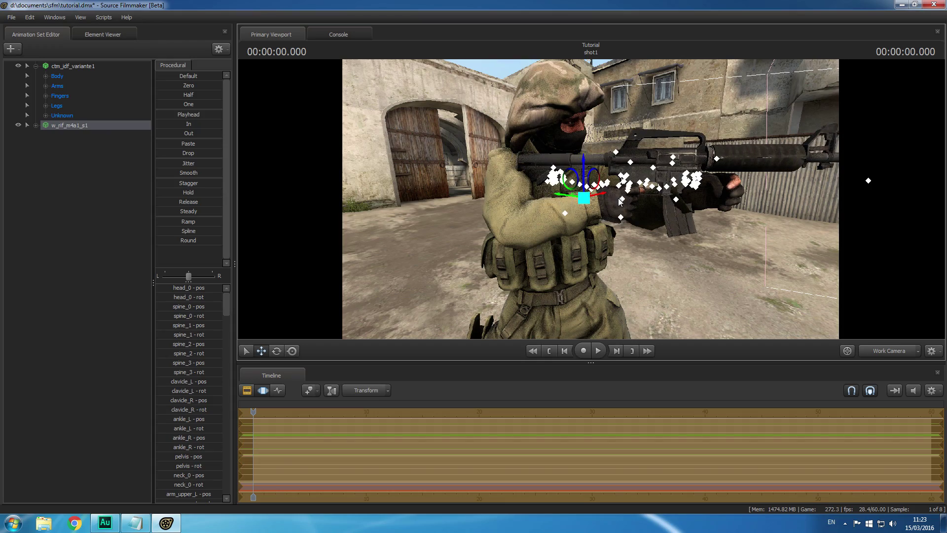
{"action": "left_click_drag", "start_coordinate": [710, 254], "coordinate": [709, 255]}
{"action": "left_click", "coordinate": [87, 166]}
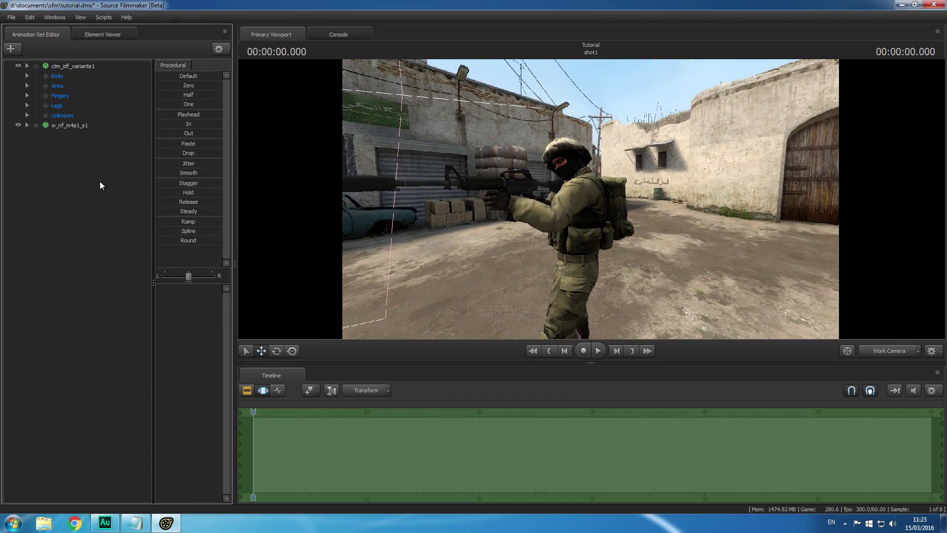
Expand the soldier's Arms bone group and identify the left hand and left upper arm bones on the model
{"action": "left_click_drag", "start_coordinate": [428, 244], "coordinate": [428, 244]}
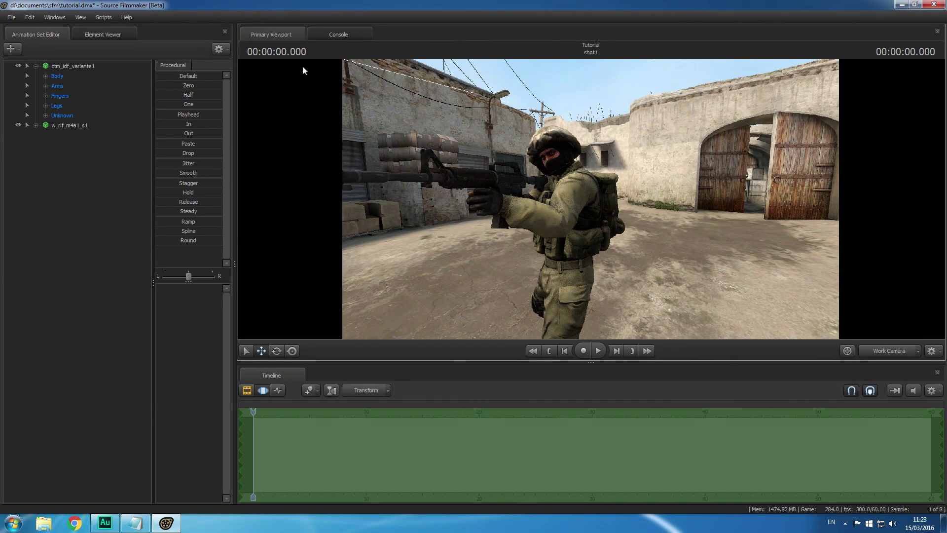
{"action": "left_click", "coordinate": [69, 67]}
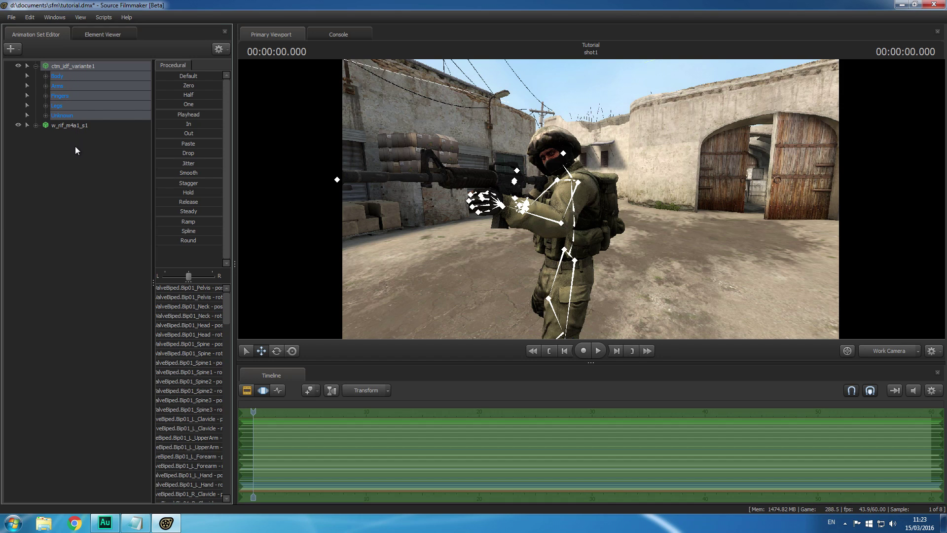
{"action": "left_click", "coordinate": [75, 147]}
{"action": "left_click", "coordinate": [61, 86]}
{"action": "left_click", "coordinate": [45, 86]}
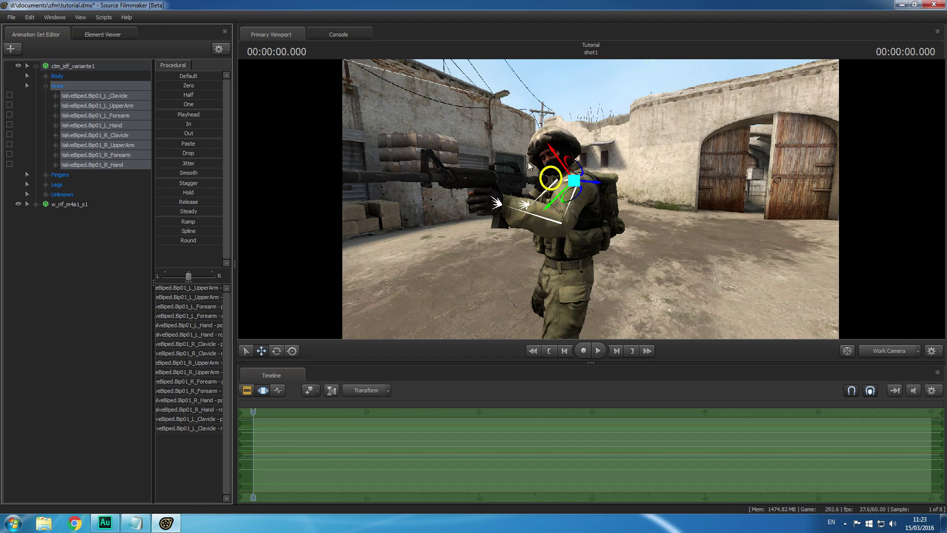
{"action": "left_click", "coordinate": [119, 242]}
{"action": "left_click", "coordinate": [118, 127]}
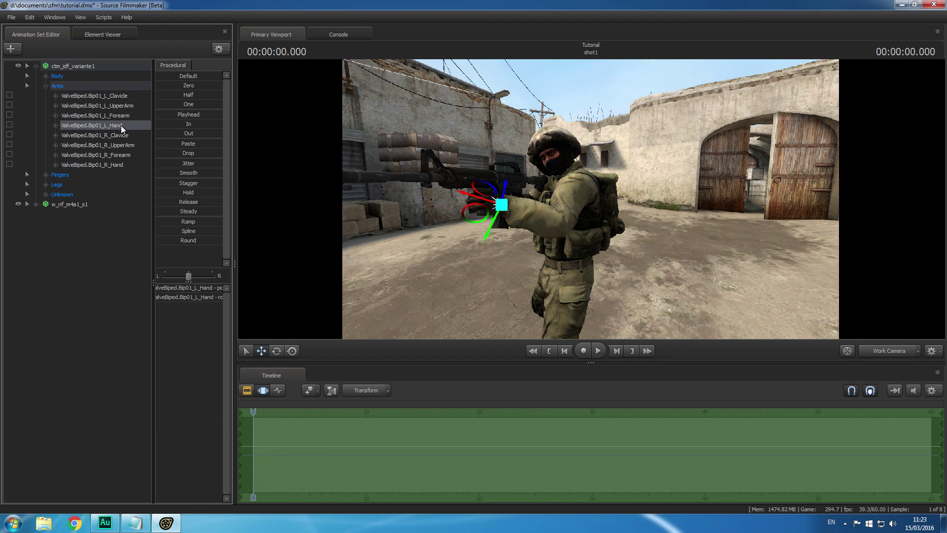
{"action": "left_click_drag", "start_coordinate": [279, 243], "coordinate": [422, 143]}
{"action": "left_click", "coordinate": [120, 105]}
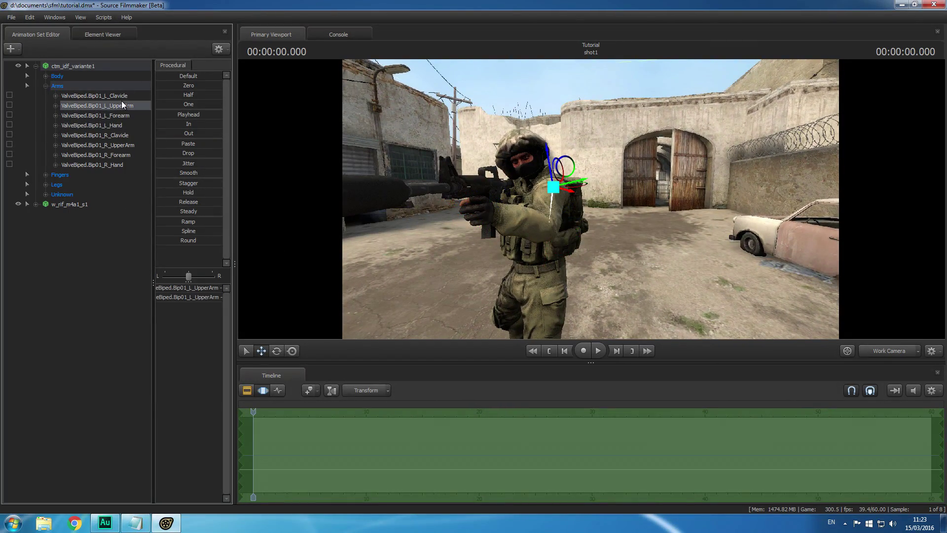
Use the Rotate tool on the ValveBiped.Bip01_L_Forearm and L_Hand bones to bring the left hand up to the rifle's handguard
{"action": "left_click", "coordinate": [125, 115]}
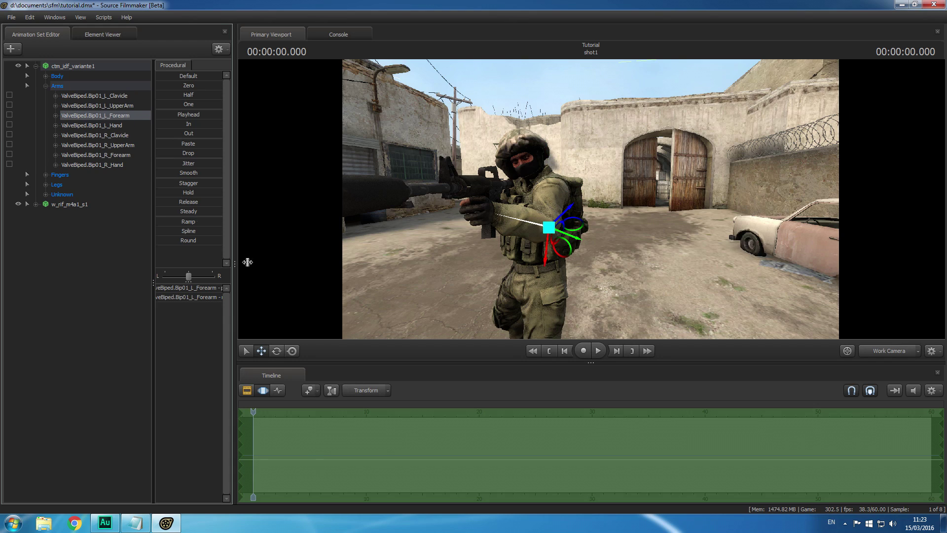
{"action": "left_click", "coordinate": [275, 352]}
{"action": "left_click_drag", "start_coordinate": [549, 239], "coordinate": [544, 175]}
{"action": "key", "text": "ctrl+z"}
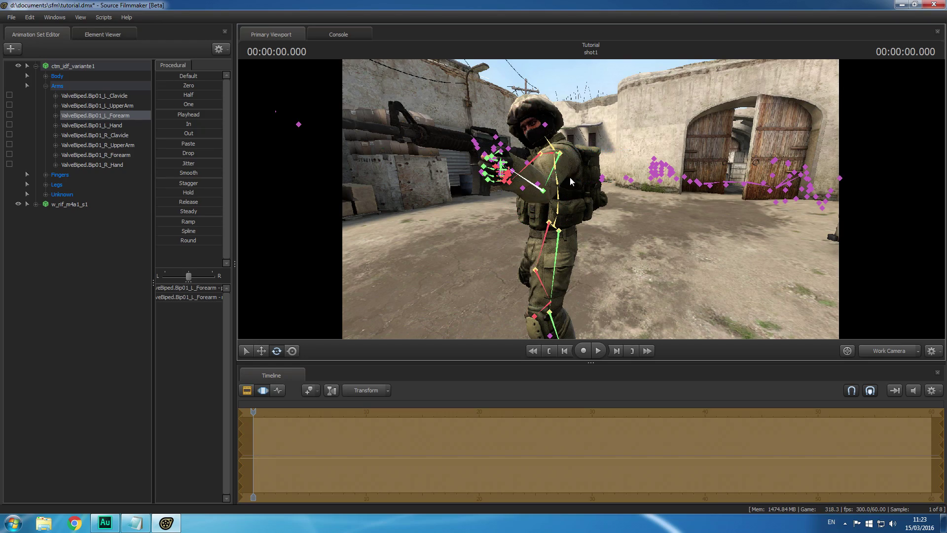
{"action": "key", "text": "a"}
{"action": "left_click_drag", "start_coordinate": [604, 236], "coordinate": [611, 195]}
{"action": "key", "text": "d"}
{"action": "key", "text": "w"}
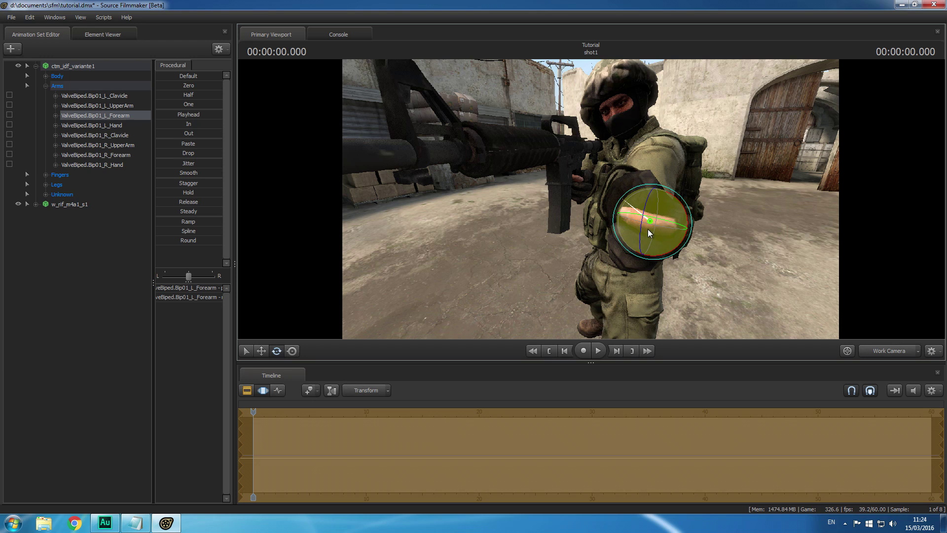
{"action": "left_click_drag", "start_coordinate": [673, 221], "coordinate": [635, 196]}
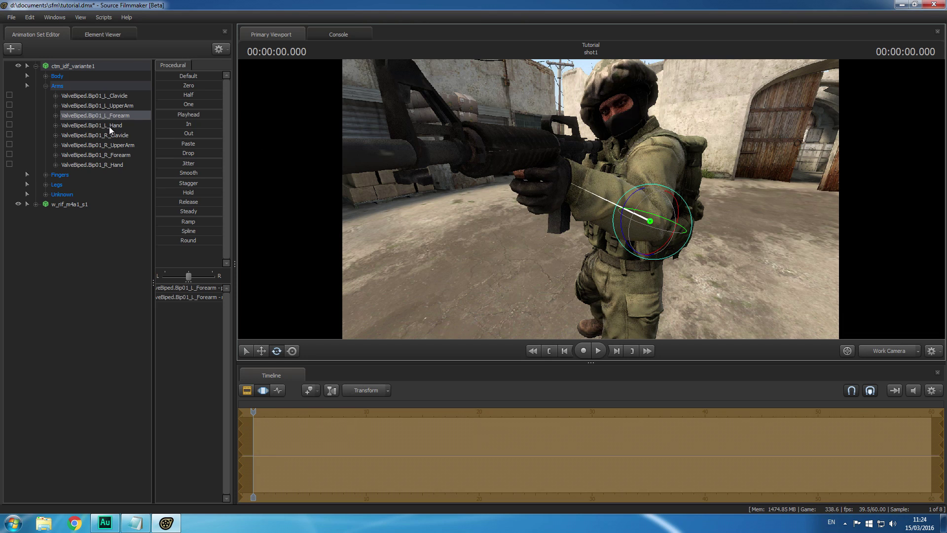
{"action": "left_click", "coordinate": [109, 127]}
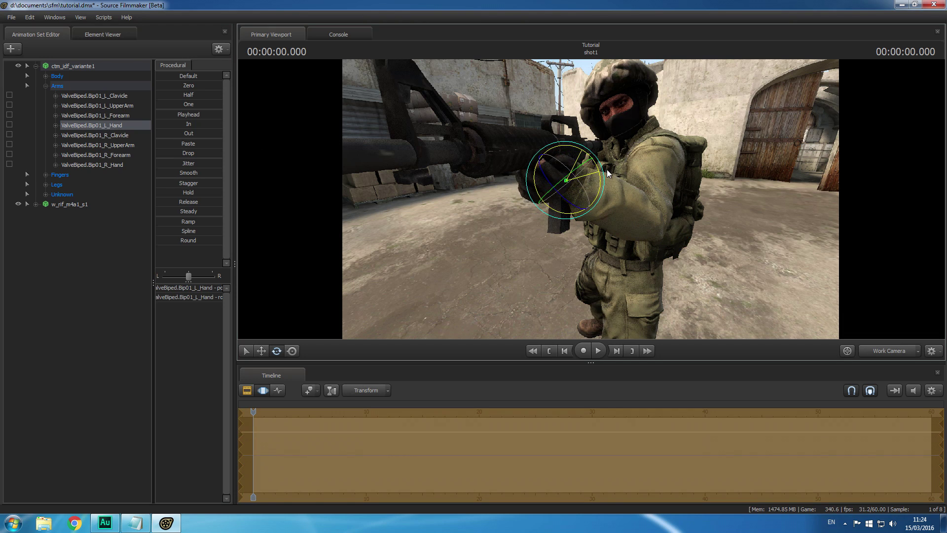
{"action": "left_click_drag", "start_coordinate": [607, 170], "coordinate": [427, 162]}
Expand the LeftFingers group and rotate the L_Finger0 thumb bone against the rifle, working from a close view of the hand
{"action": "left_click", "coordinate": [46, 174]}
{"action": "left_click", "coordinate": [56, 194]}
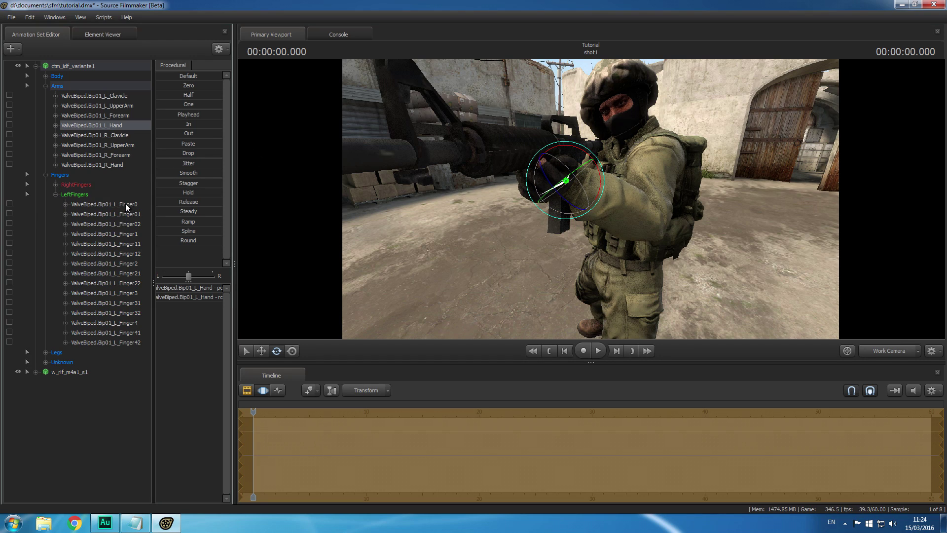
{"action": "left_click", "coordinate": [126, 205]}
{"action": "left_click_drag", "start_coordinate": [522, 218], "coordinate": [463, 217]}
{"action": "key", "text": "w"}
{"action": "key", "text": "s"}
{"action": "key", "text": "d"}
{"action": "left_click_drag", "start_coordinate": [584, 173], "coordinate": [590, 198]}
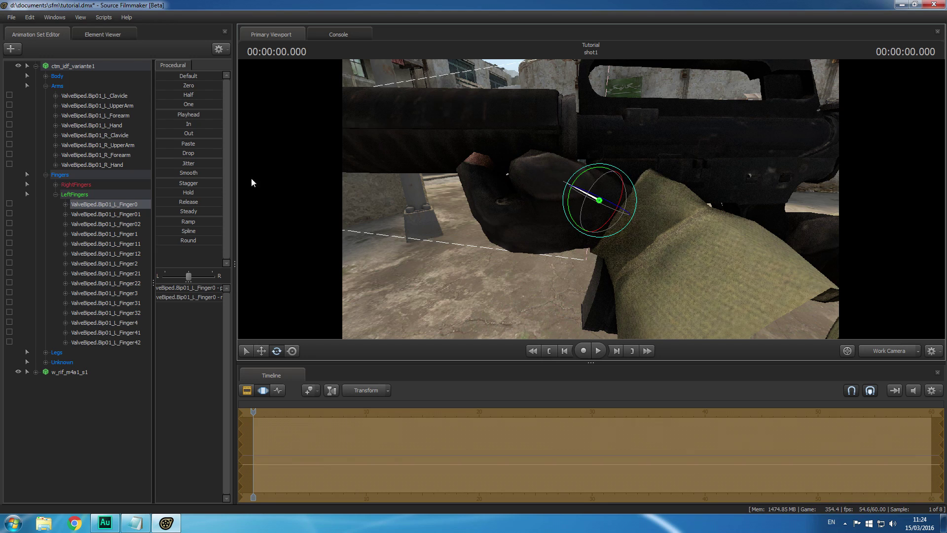
Rotate the L_Finger01 and L_Finger02 thumb bones to shape the left thumb around the handguard
{"action": "left_click", "coordinate": [138, 214]}
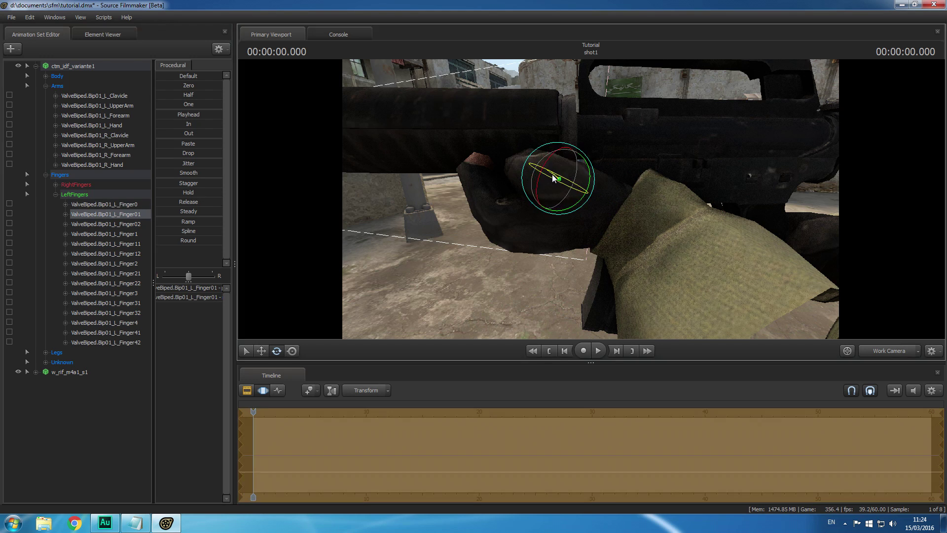
{"action": "left_click_drag", "start_coordinate": [564, 183], "coordinate": [561, 180]}
{"action": "left_click", "coordinate": [132, 224]}
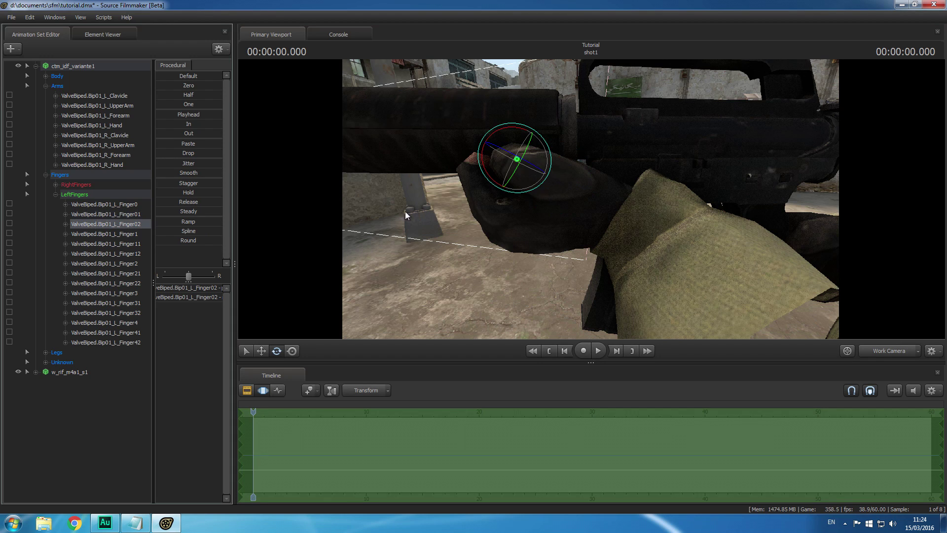
{"action": "left_click_drag", "start_coordinate": [499, 148], "coordinate": [505, 151]}
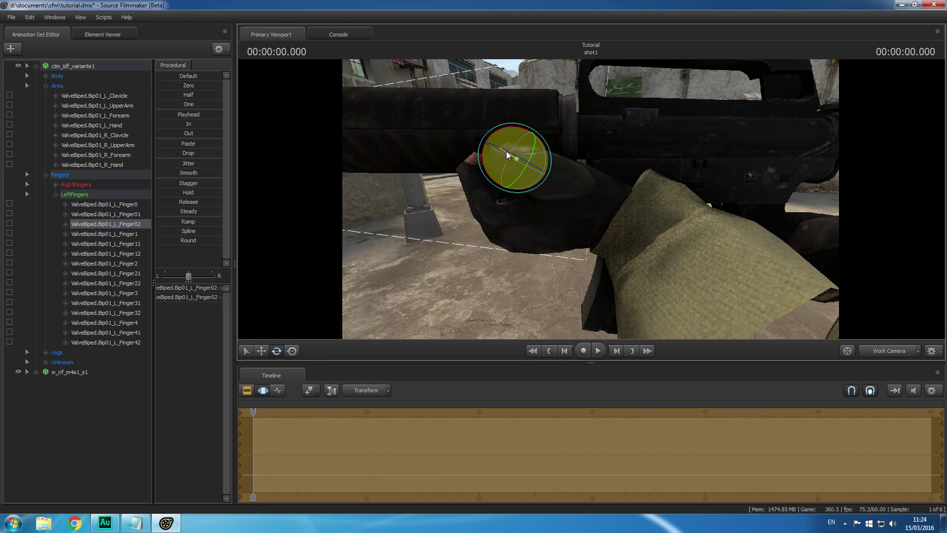
{"action": "key", "text": "ctrl+z"}
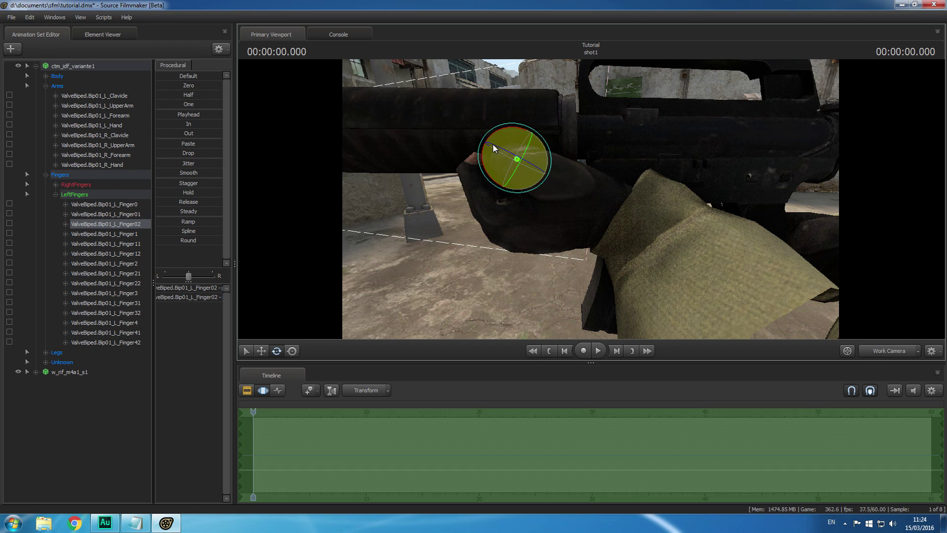
{"action": "left_click_drag", "start_coordinate": [584, 186], "coordinate": [605, 187]}
{"action": "key", "text": "a"}
{"action": "left_click_drag", "start_coordinate": [545, 151], "coordinate": [559, 206]}
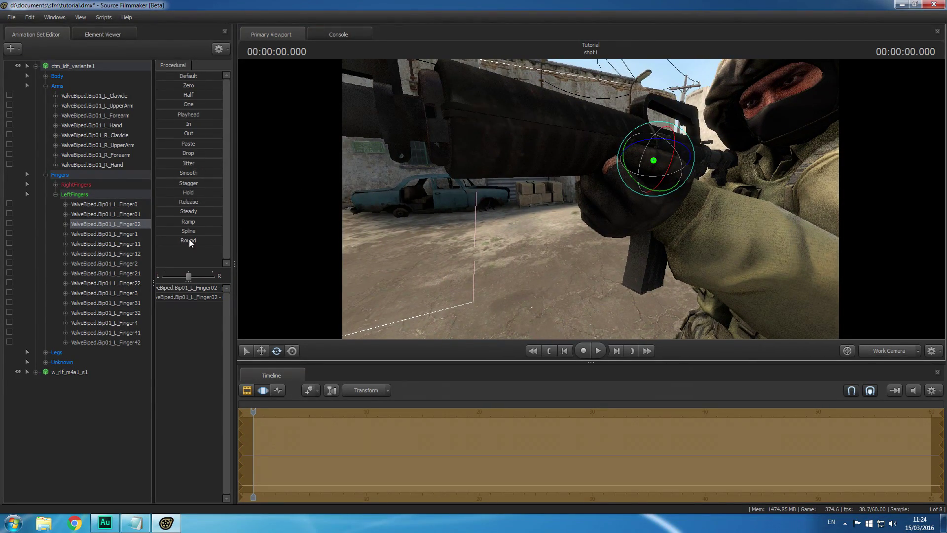
Rotate the L_Finger1, L_Finger11 and L_Finger12 bones so the left index finger extends along the handguard, and deselect the bones
{"action": "left_click", "coordinate": [134, 234]}
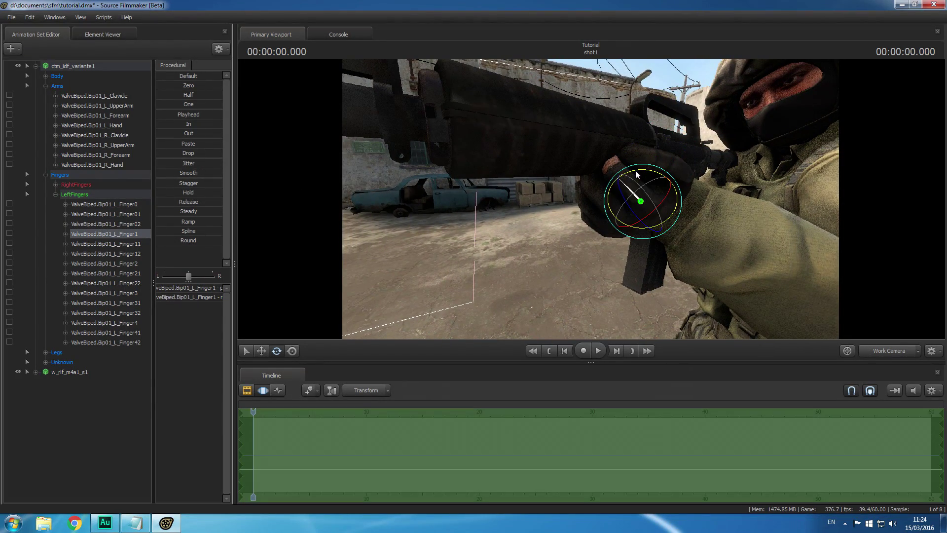
{"action": "left_click_drag", "start_coordinate": [639, 170], "coordinate": [613, 201]}
{"action": "left_click", "coordinate": [140, 244]}
{"action": "left_click", "coordinate": [140, 253]}
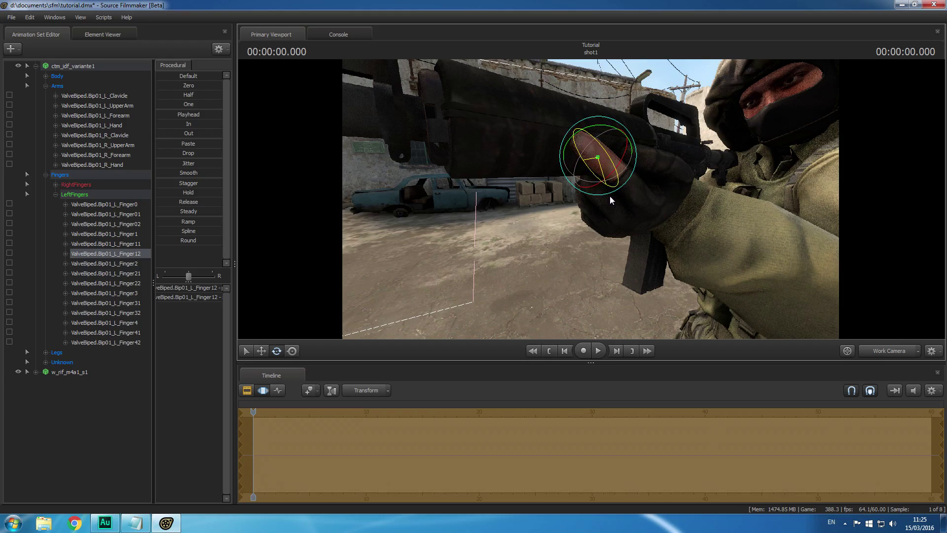
{"action": "left_click_drag", "start_coordinate": [610, 197], "coordinate": [535, 201]}
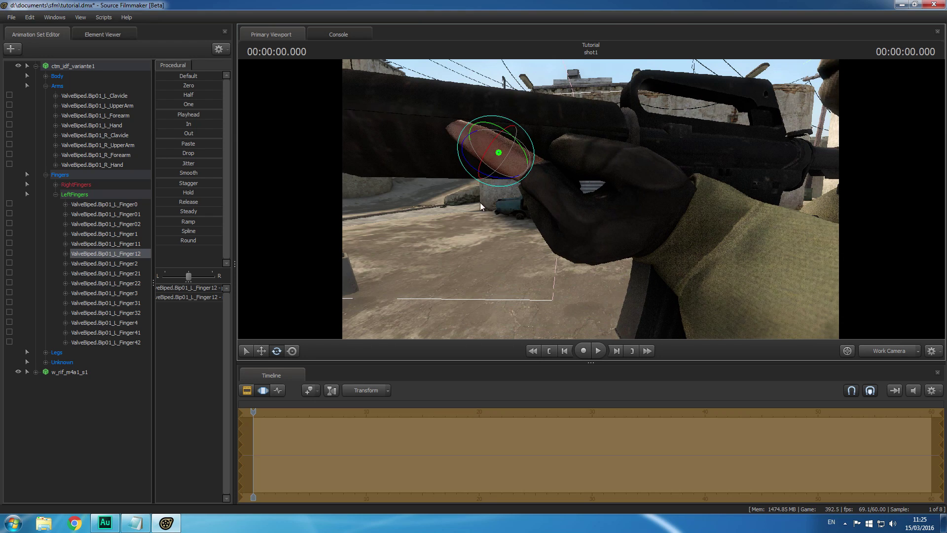
{"action": "left_click", "coordinate": [106, 382]}
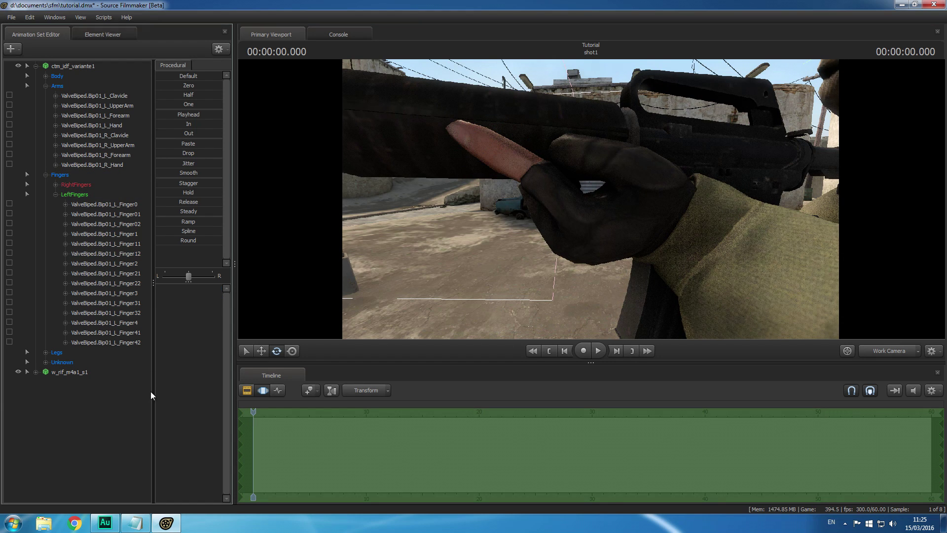
Check the soldier's rifle pose from several sides, collapse his animation set and save the session
{"action": "left_click_drag", "start_coordinate": [680, 281], "coordinate": [590, 200]}
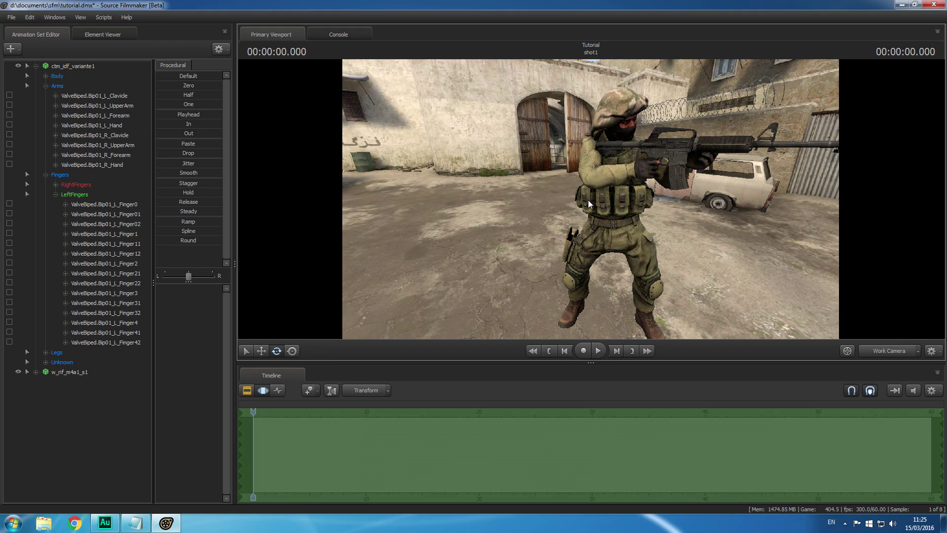
{"action": "left_click_drag", "start_coordinate": [618, 201], "coordinate": [586, 202]}
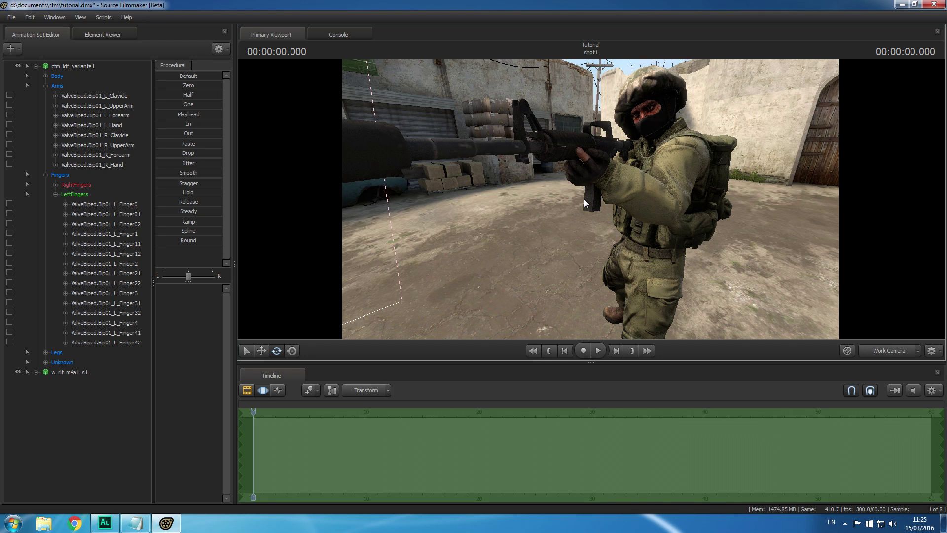
{"action": "left_click_drag", "start_coordinate": [619, 216], "coordinate": [590, 197]}
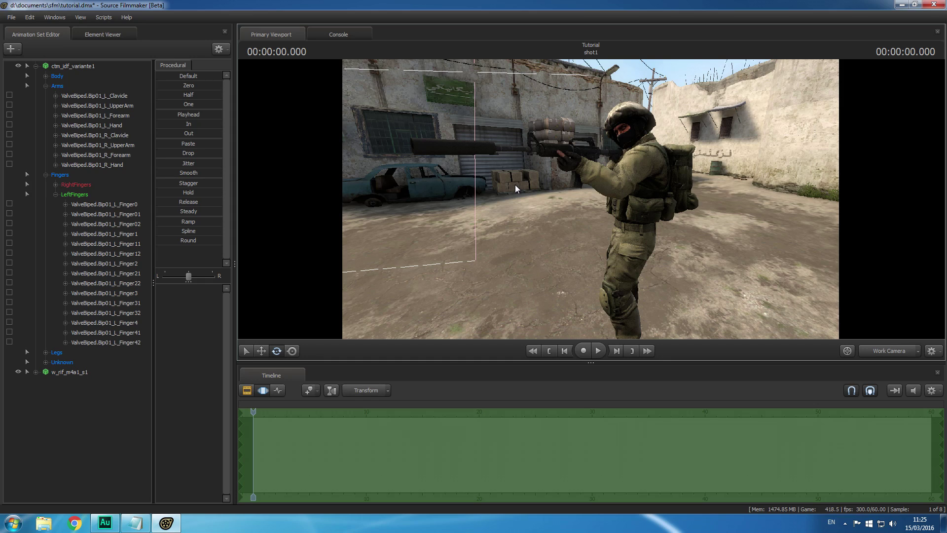
{"action": "left_click_drag", "start_coordinate": [549, 185], "coordinate": [591, 203]}
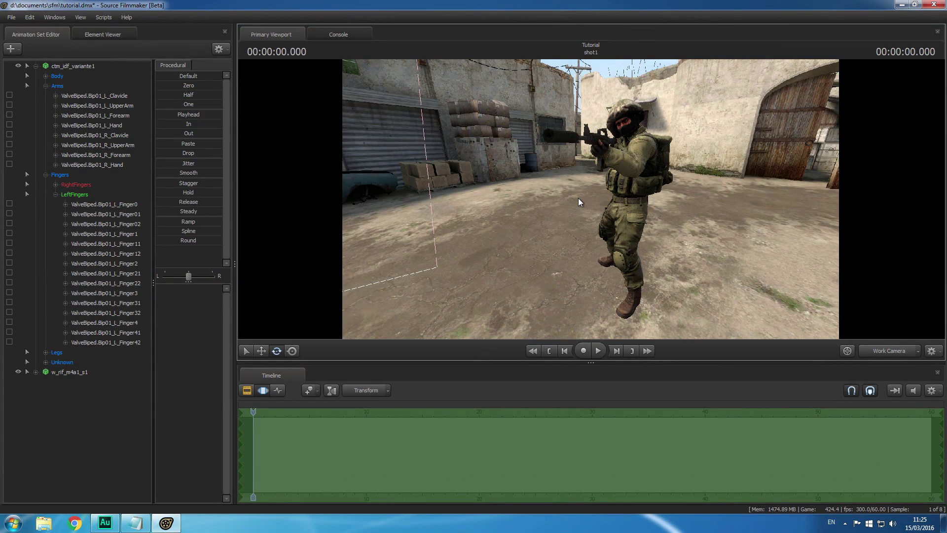
{"action": "left_click", "coordinate": [36, 66]}
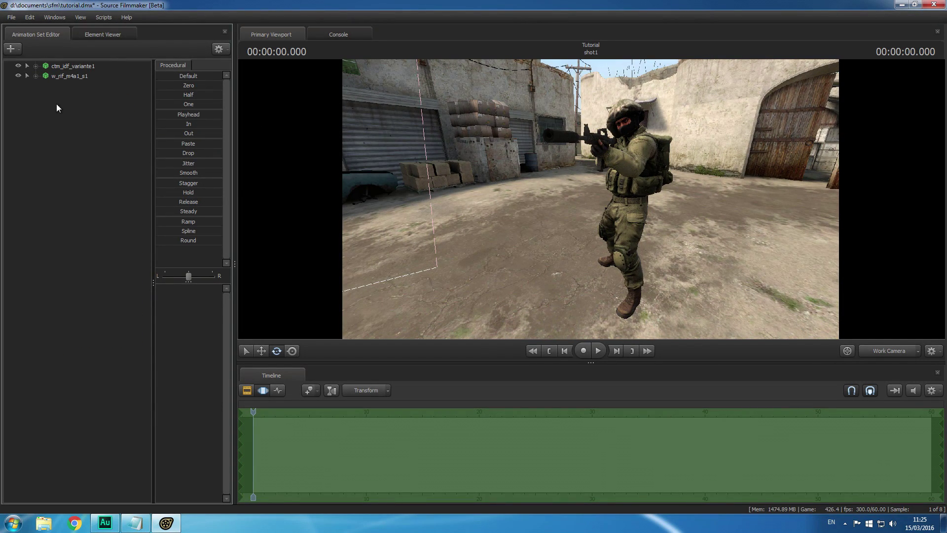
{"action": "key", "text": "ctrl+s"}
Switch the viewport to camera1 and reframe it on the soldier aiming the rifle in the courtyard
{"action": "left_click", "coordinate": [887, 351]}
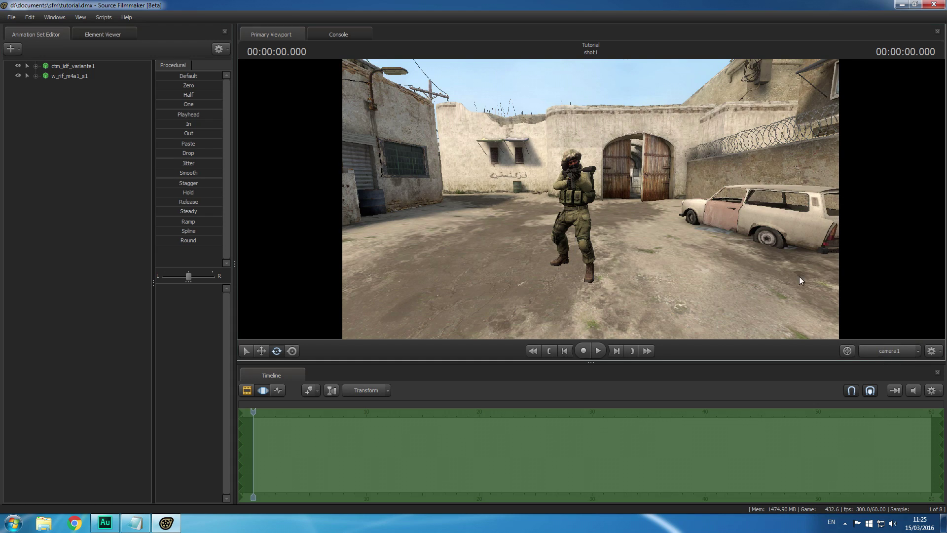
{"action": "left_click_drag", "start_coordinate": [620, 226], "coordinate": [625, 202]}
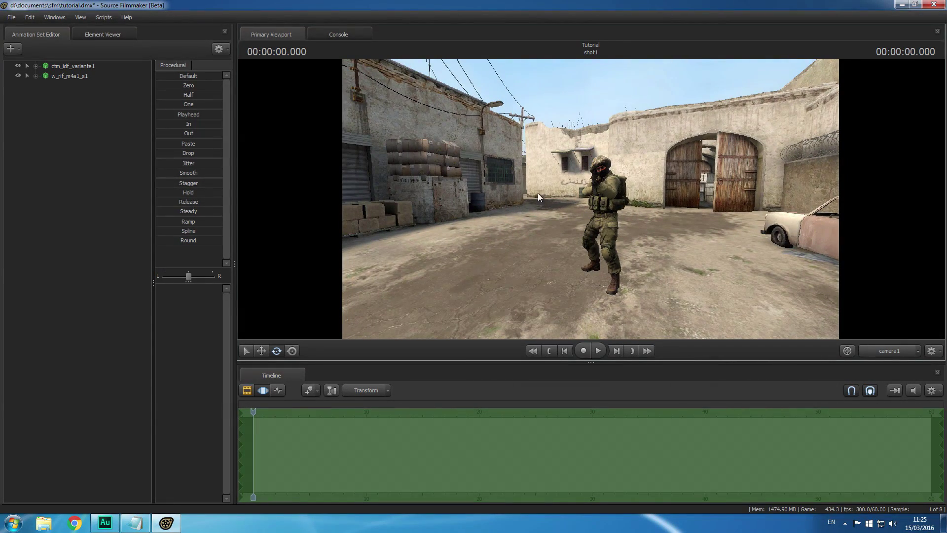
Create an animation set for the existing camera1 element and select it to show its camera controls
{"action": "left_click", "coordinate": [11, 49]}
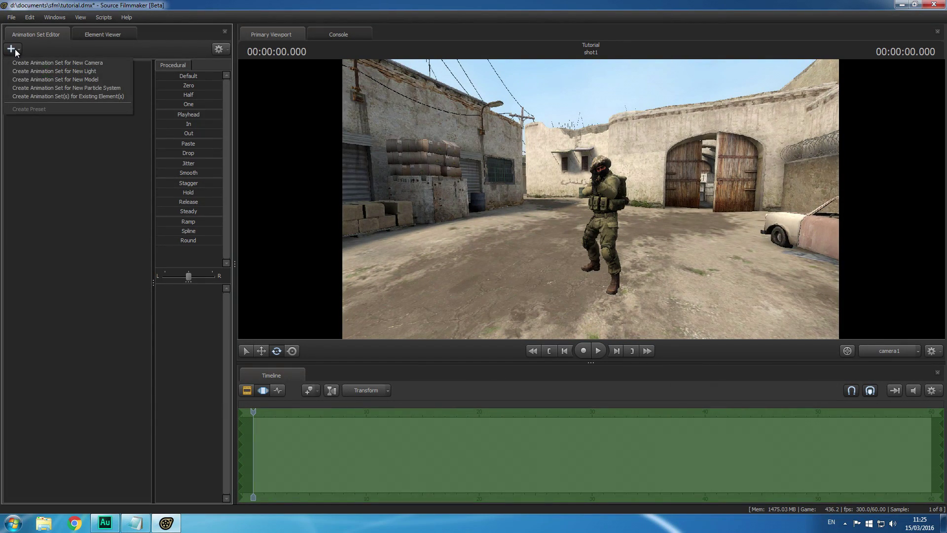
{"action": "left_click", "coordinate": [82, 97]}
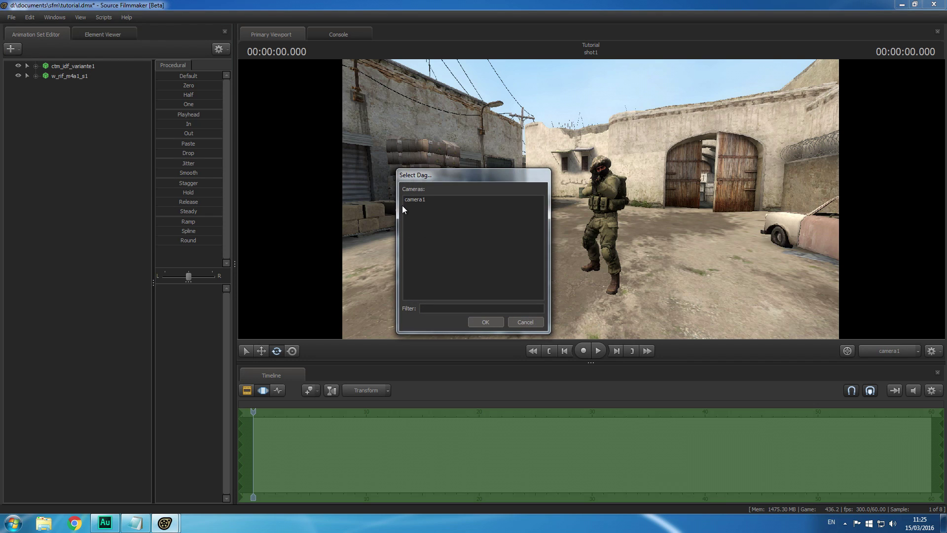
{"action": "left_click", "coordinate": [485, 321]}
{"action": "left_click", "coordinate": [65, 86]}
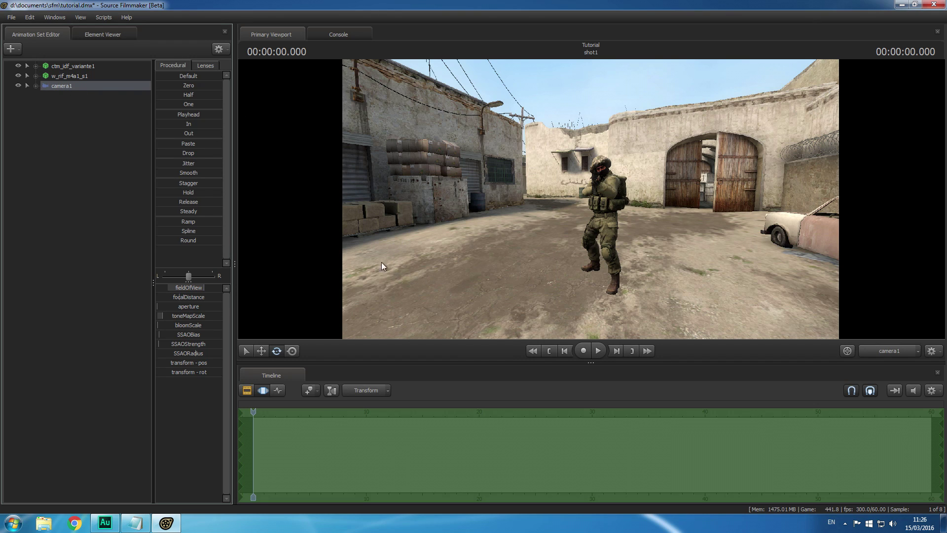
Adjust camera1's fieldOfView and move the camera in for a close-up of the soldier's face and rifle
{"action": "mouse_move", "coordinate": [203, 287]}
{"action": "left_mouse_down"}
{"action": "mouse_move", "coordinate": [174, 288]}
{"action": "mouse_move", "coordinate": [201, 288]}
{"action": "mouse_move", "coordinate": [192, 287]}
{"action": "left_mouse_up"}
{"action": "left_click_drag", "start_coordinate": [501, 276], "coordinate": [518, 259]}
{"action": "key", "text": "w"}
Shorten camera1's focalDistance to focus on the soldier, raise the aperture to its maximum and preview the depth-of-field blur
{"action": "left_click_drag", "start_coordinate": [189, 296], "coordinate": [166, 297]}
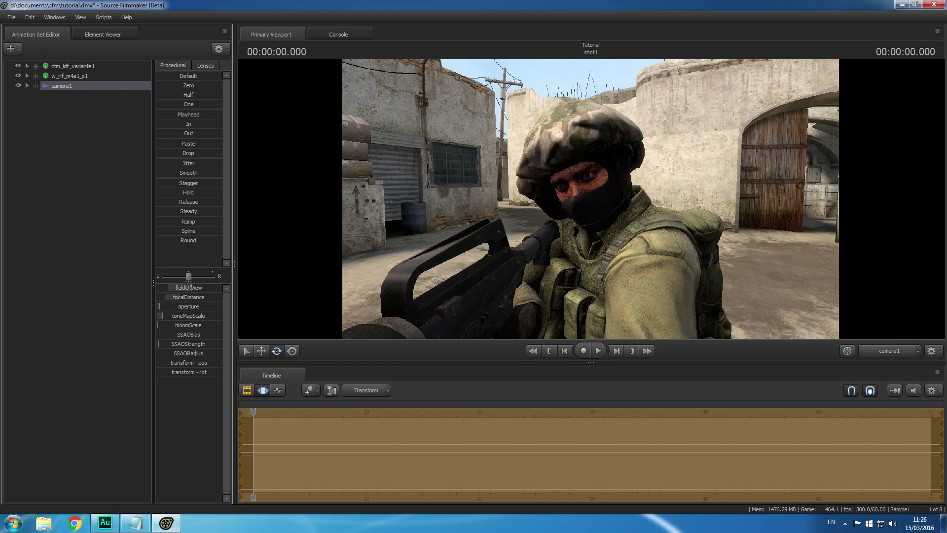
{"action": "left_click_drag", "start_coordinate": [186, 305], "coordinate": [191, 306]}
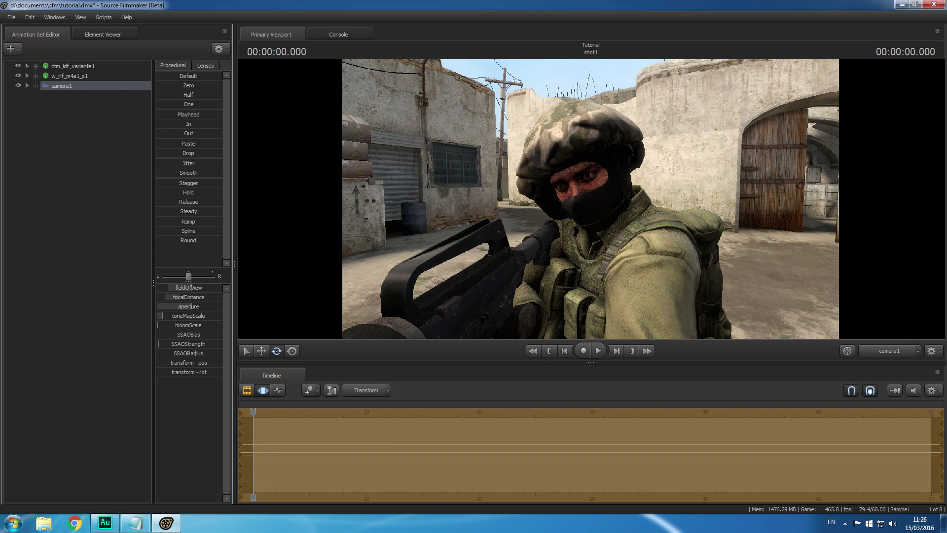
{"action": "left_click", "coordinate": [248, 390]}
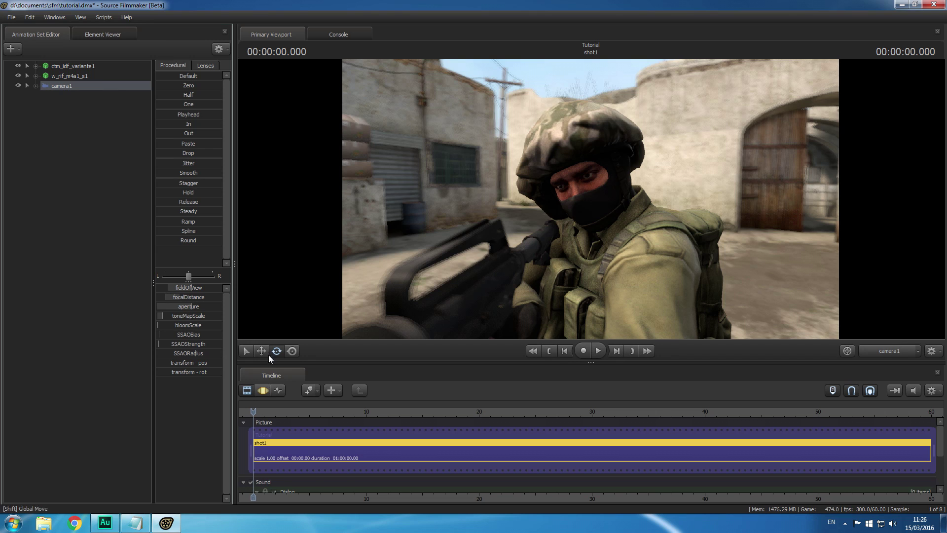
{"action": "left_click", "coordinate": [263, 390]}
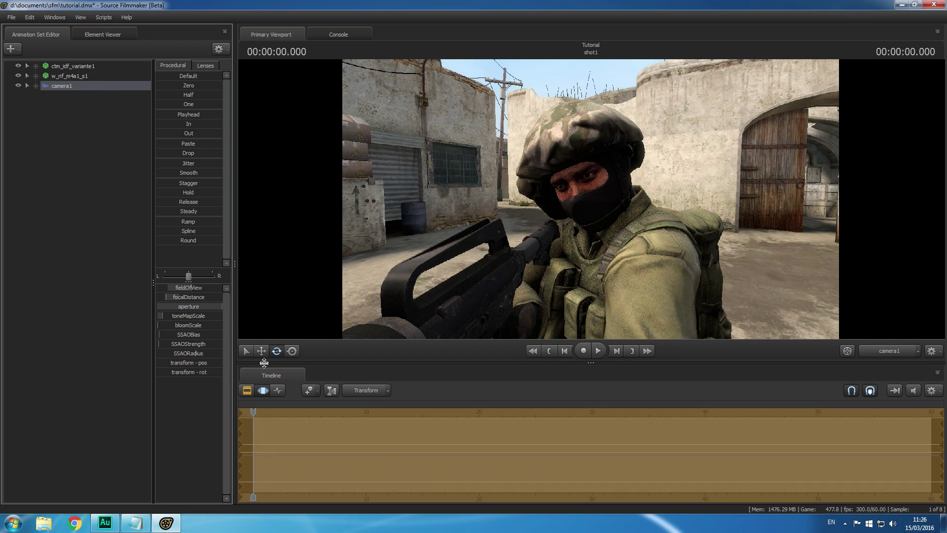
{"action": "left_click", "coordinate": [247, 390]}
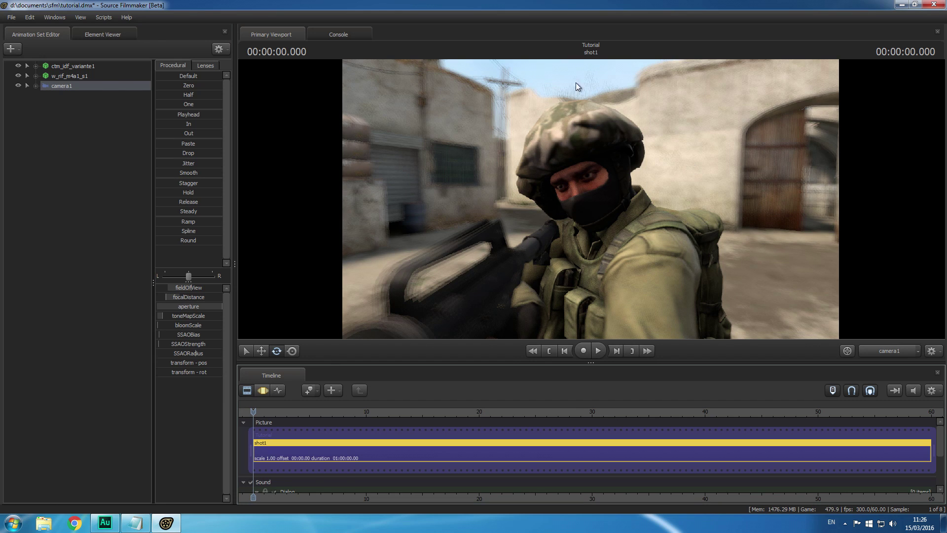
Lower camera1's aperture to a small value, preview the softer blur in the Clip Editor and return to the Motion Editor
{"action": "left_click", "coordinate": [264, 390]}
{"action": "left_click", "coordinate": [186, 296]}
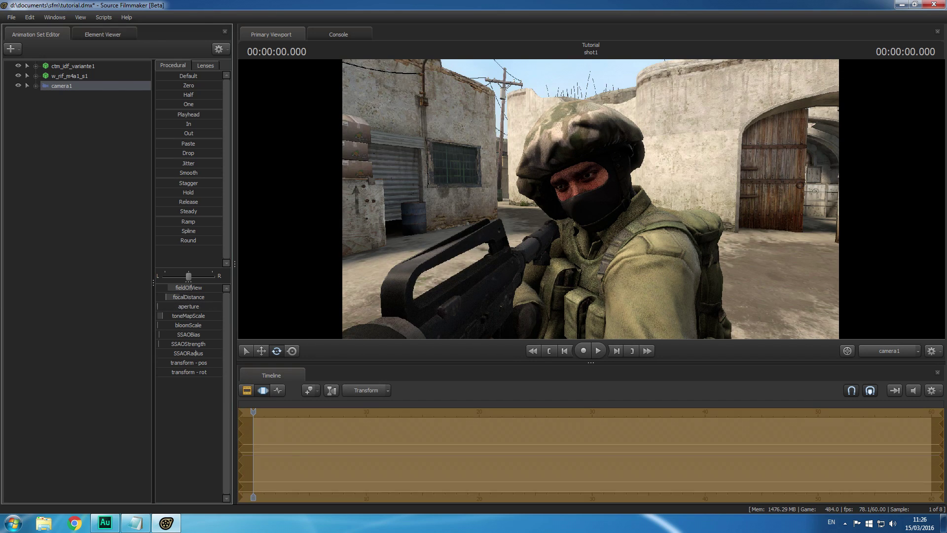
{"action": "left_click", "coordinate": [247, 390]}
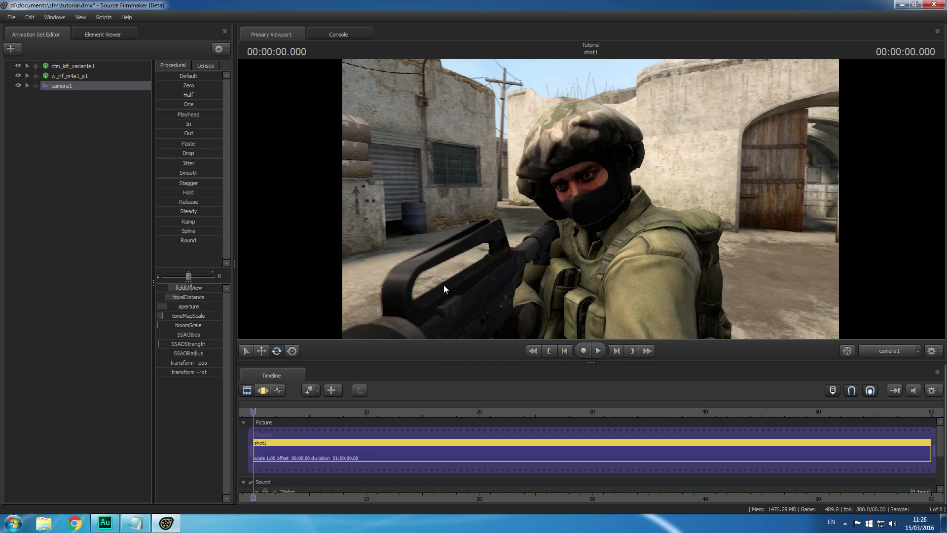
{"action": "right_click", "coordinate": [445, 177]}
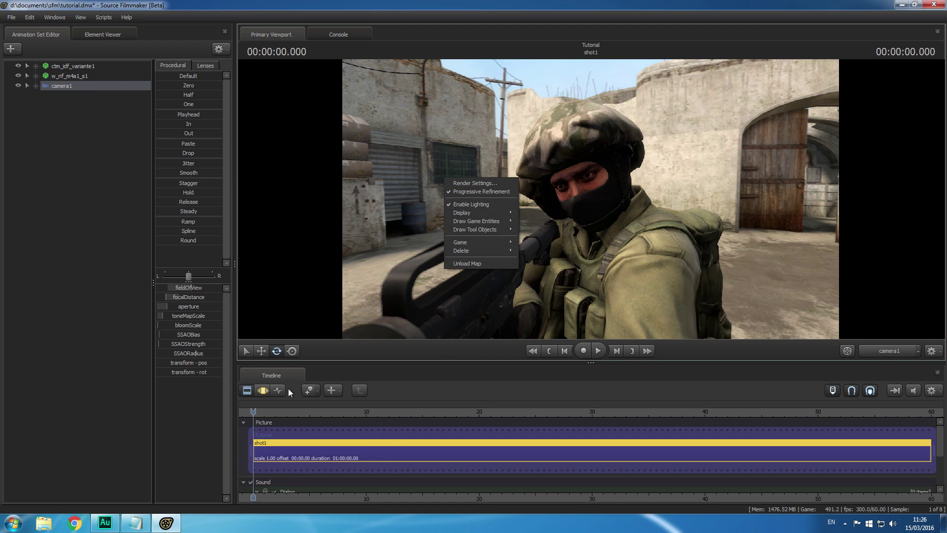
{"action": "left_click", "coordinate": [263, 390]}
Show the focal plane overlay in the viewport and set camera1's focalDistance to 72.0
{"action": "right_click", "coordinate": [468, 170]}
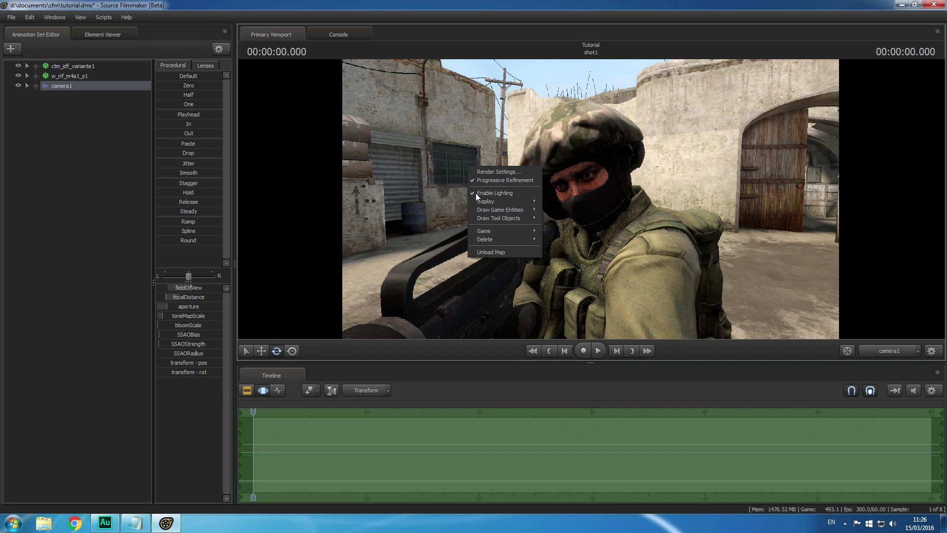
{"action": "mouse_move", "coordinate": [514, 200]}
{"action": "left_click", "coordinate": [559, 200]}
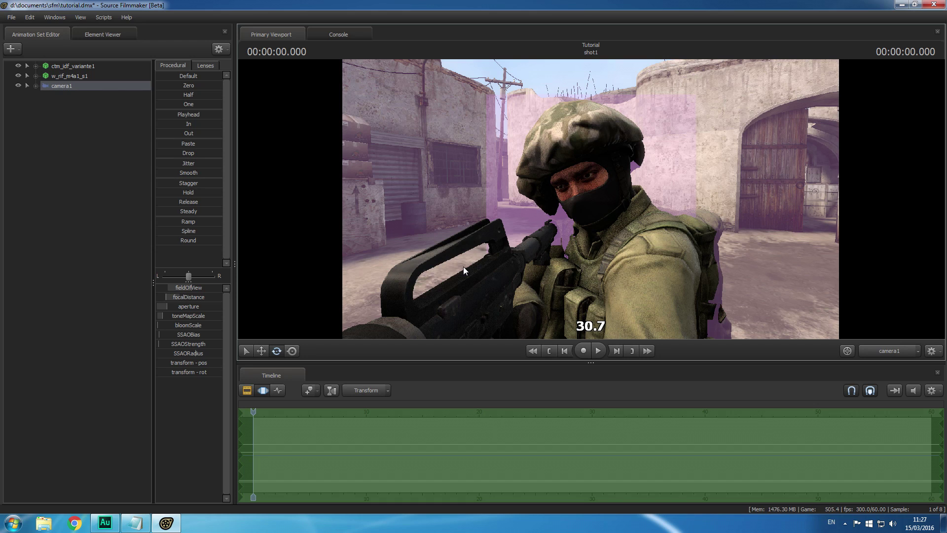
{"action": "mouse_move", "coordinate": [180, 297]}
{"action": "left_mouse_down"}
{"action": "mouse_move", "coordinate": [198, 297]}
{"action": "mouse_move", "coordinate": [180, 297]}
{"action": "left_mouse_up"}
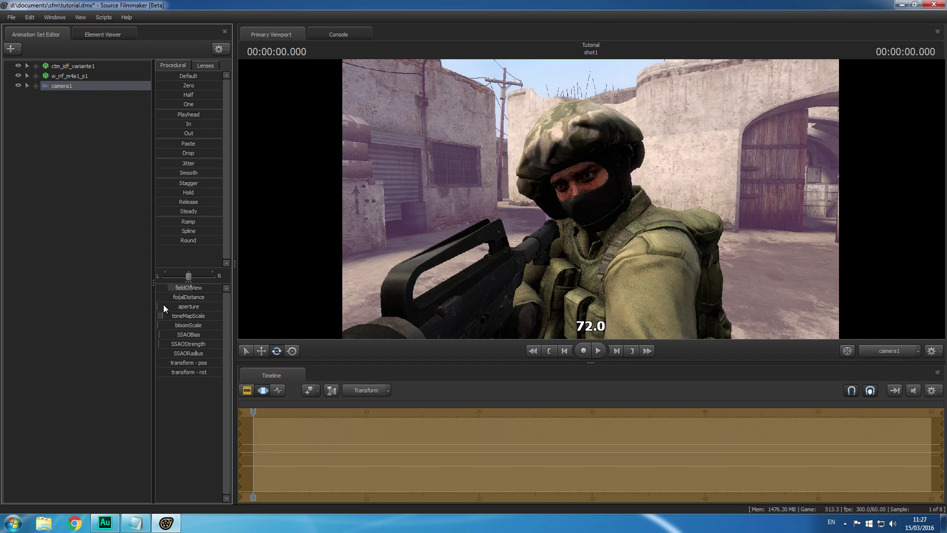
Hide the focal plane overlay in the viewport and save the session
{"action": "right_click", "coordinate": [513, 247]}
{"action": "mouse_move", "coordinate": [565, 282]}
{"action": "left_click", "coordinate": [609, 283]}
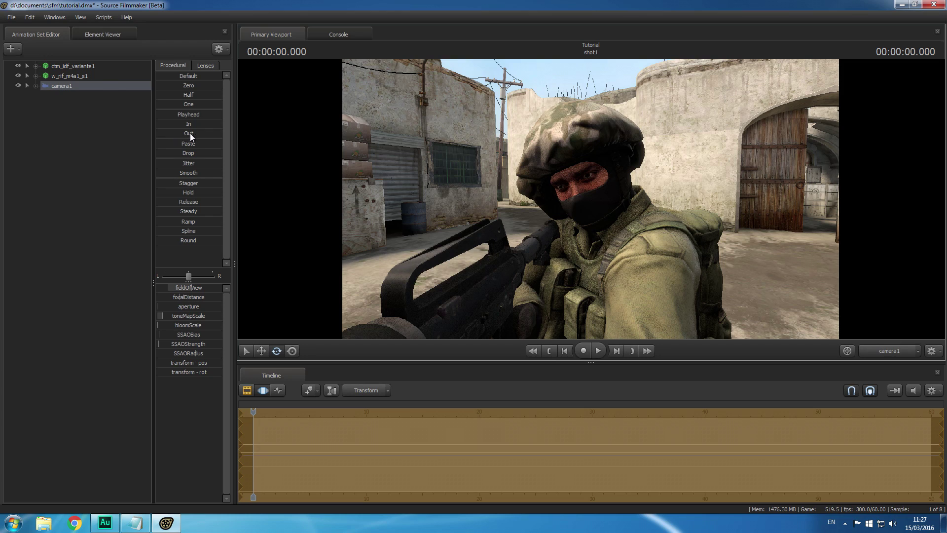
{"action": "key", "text": "ctrl+s"}
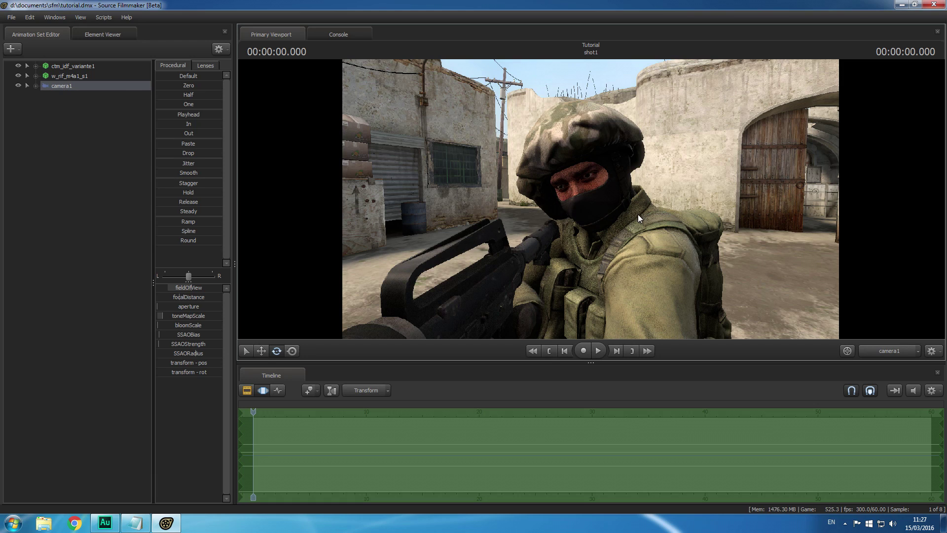
Scrub the playhead before the start of shot1, look at the shot in the Clip Editor and bring the playhead back into the shot's beginning
{"action": "left_click_drag", "start_coordinate": [255, 411], "coordinate": [250, 433]}
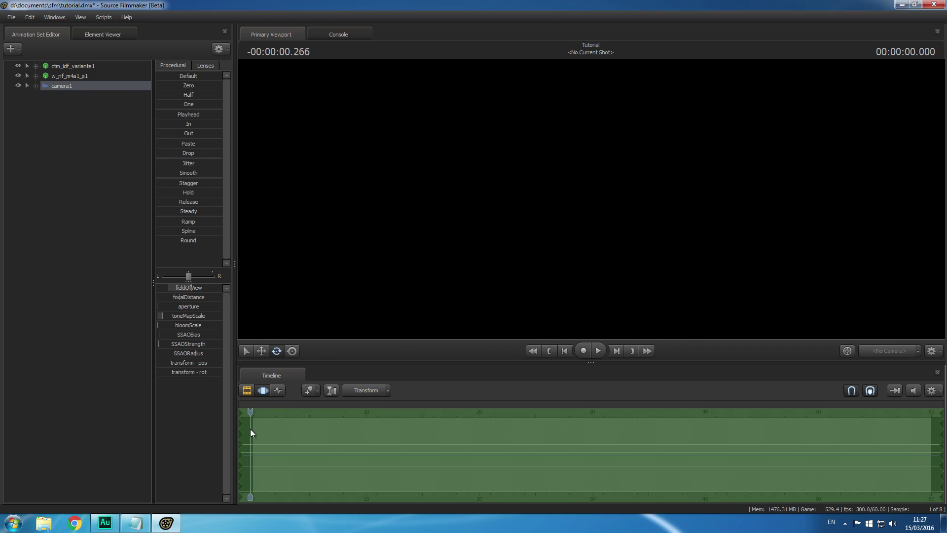
{"action": "left_click", "coordinate": [247, 391]}
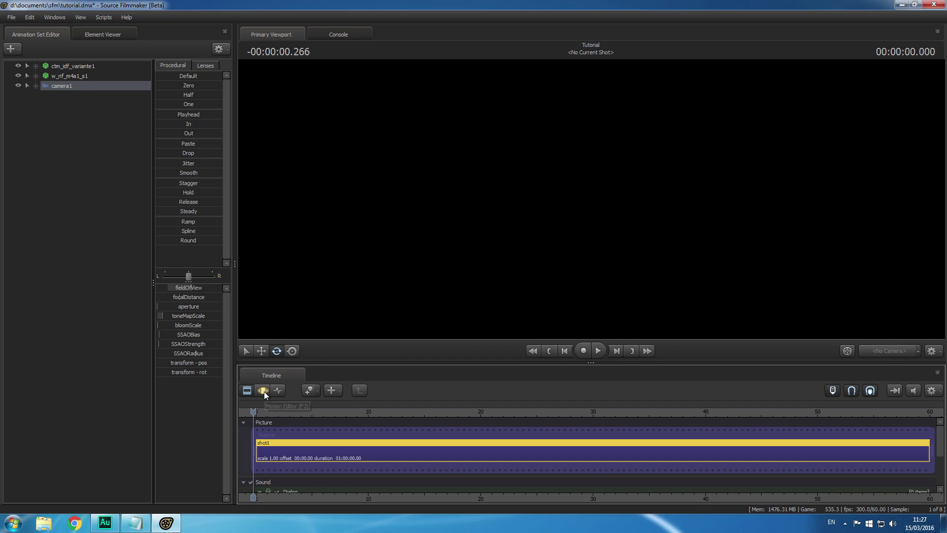
{"action": "left_click", "coordinate": [263, 391]}
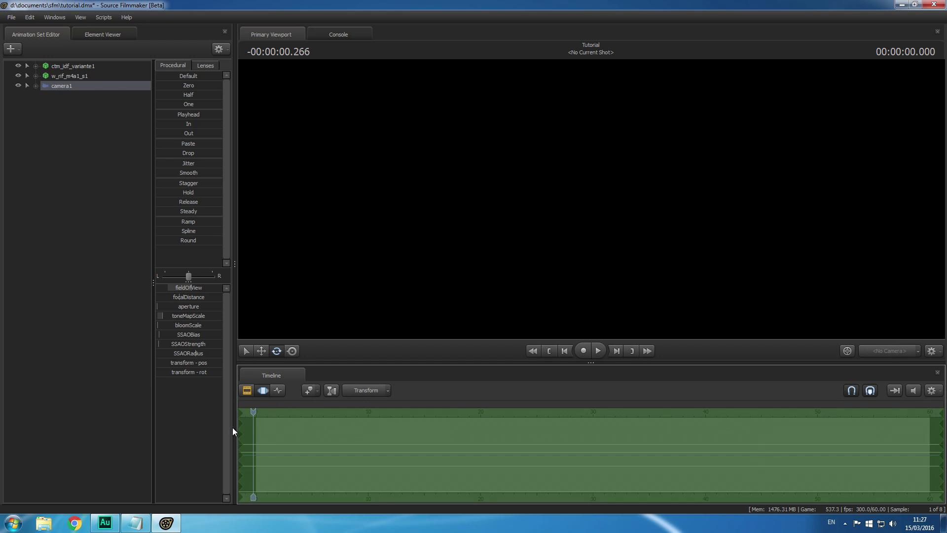
{"action": "left_click_drag", "start_coordinate": [254, 412], "coordinate": [257, 412]}
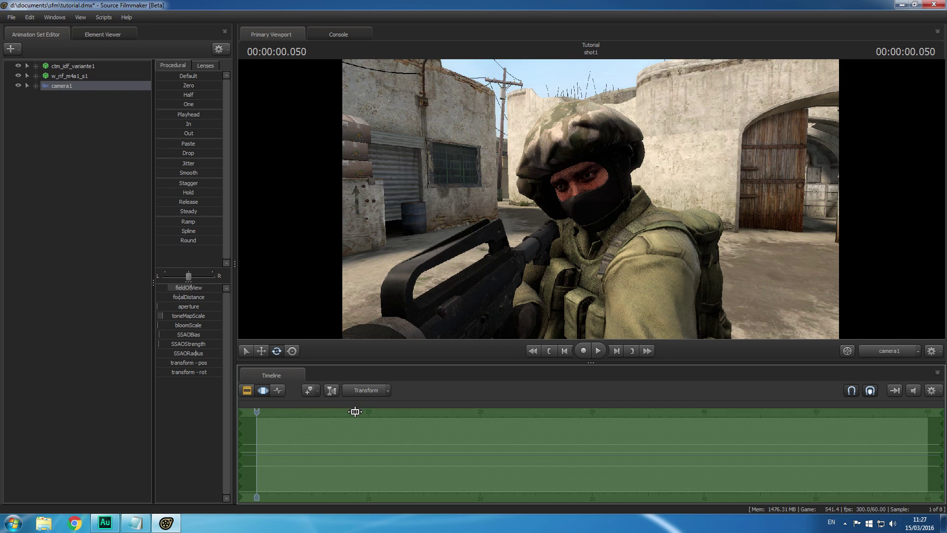
Try a time selection from about 24 to 33 seconds, restore the full selection and return the playhead to the start of shot1
{"action": "left_click_drag", "start_coordinate": [349, 430], "coordinate": [630, 441]}
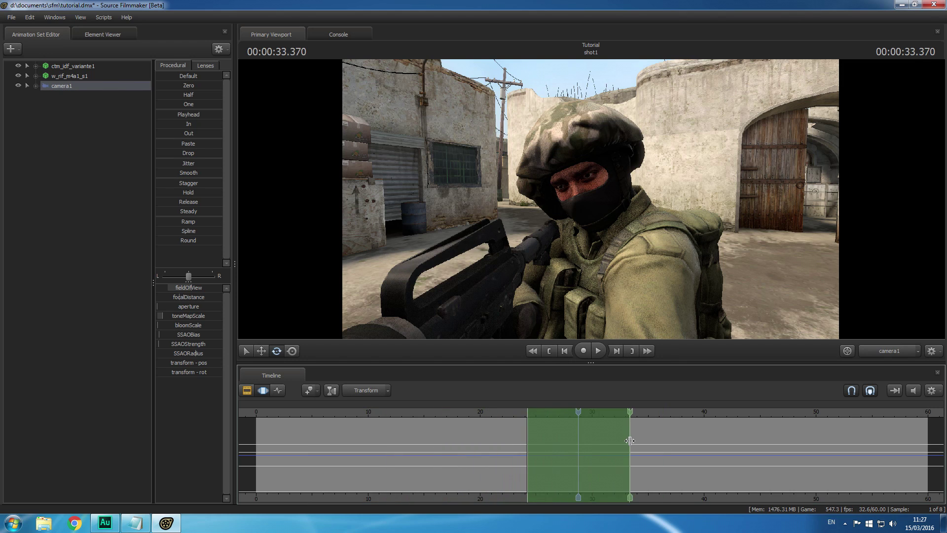
{"action": "key", "text": "ctrl+a"}
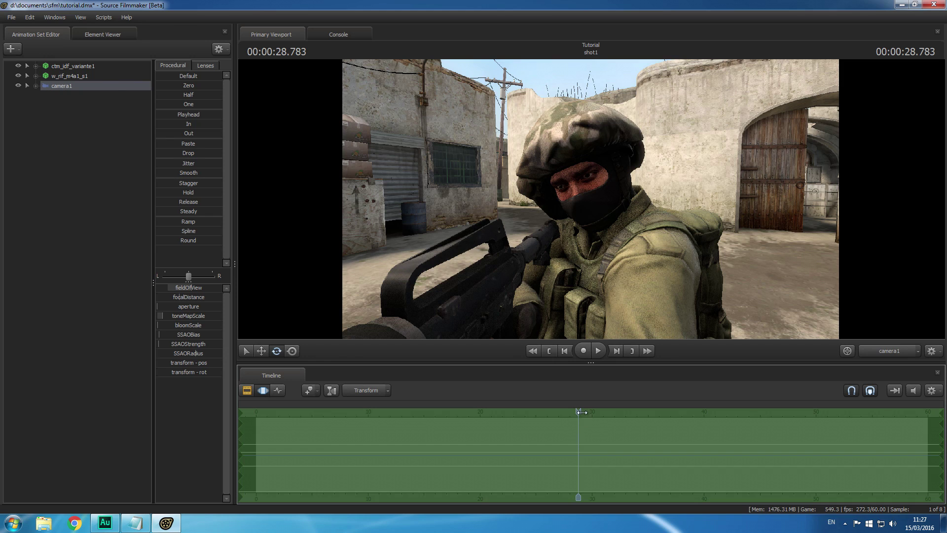
{"action": "left_click_drag", "start_coordinate": [581, 412], "coordinate": [256, 412]}
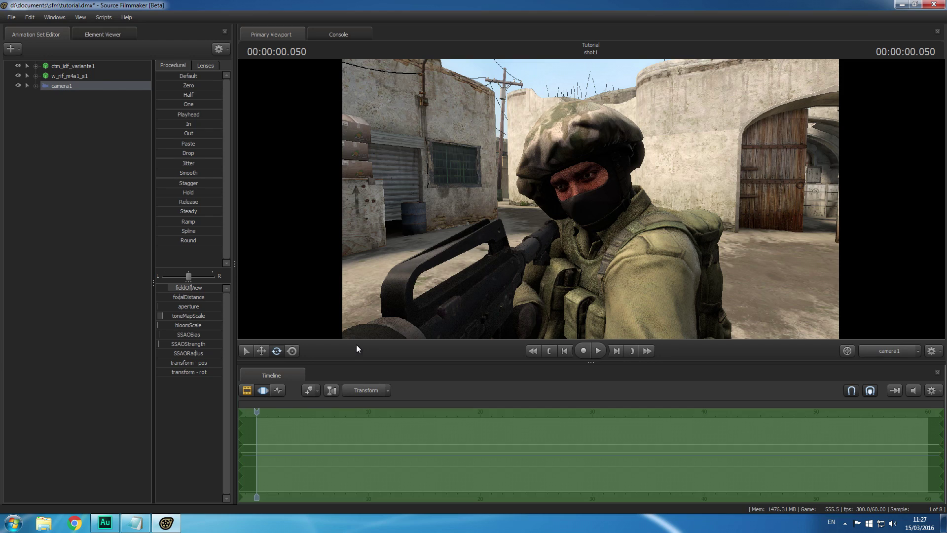
Switch the timeline to the Graph Editor, keep the Spline keymode and add a camera1 key at the start of shot1
{"action": "left_click", "coordinate": [278, 390]}
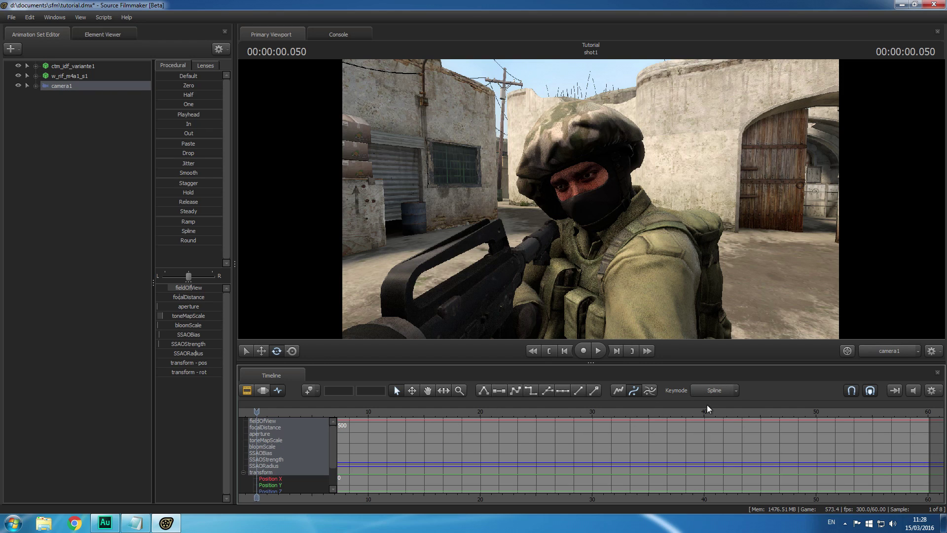
{"action": "left_click", "coordinate": [736, 392]}
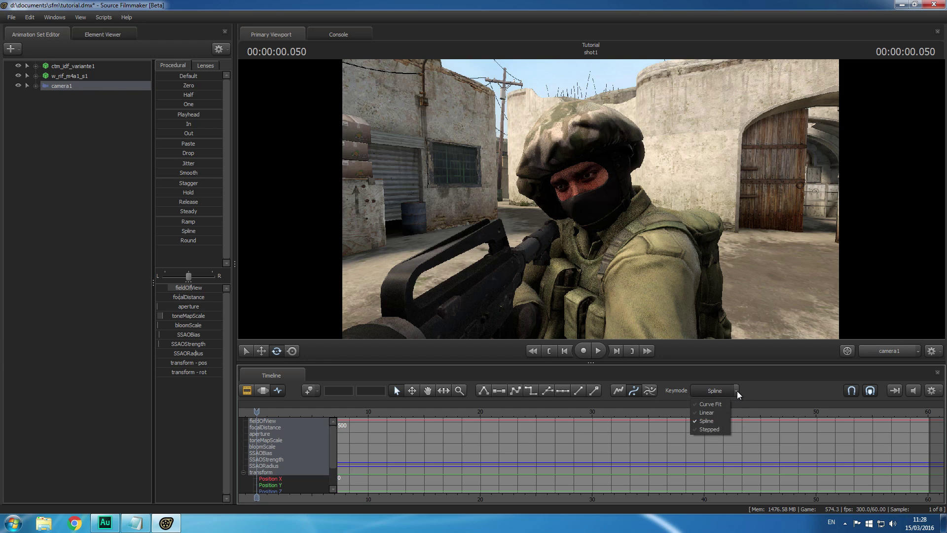
{"action": "left_click", "coordinate": [714, 423]}
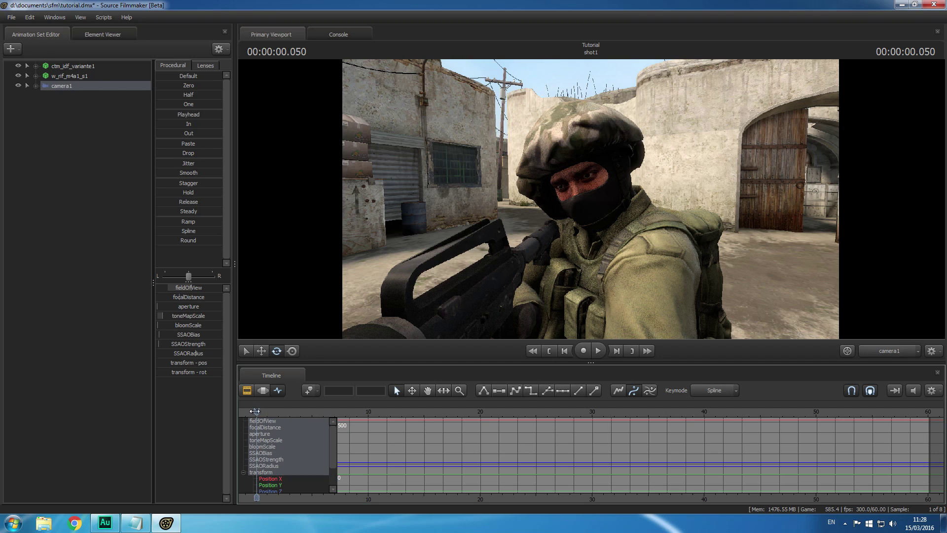
{"action": "left_click", "coordinate": [311, 389]}
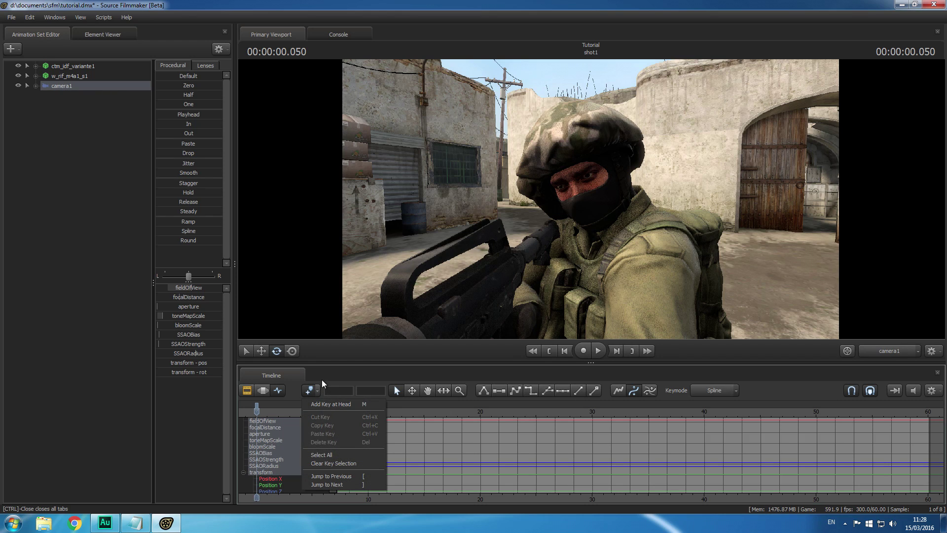
{"action": "left_click", "coordinate": [315, 390]}
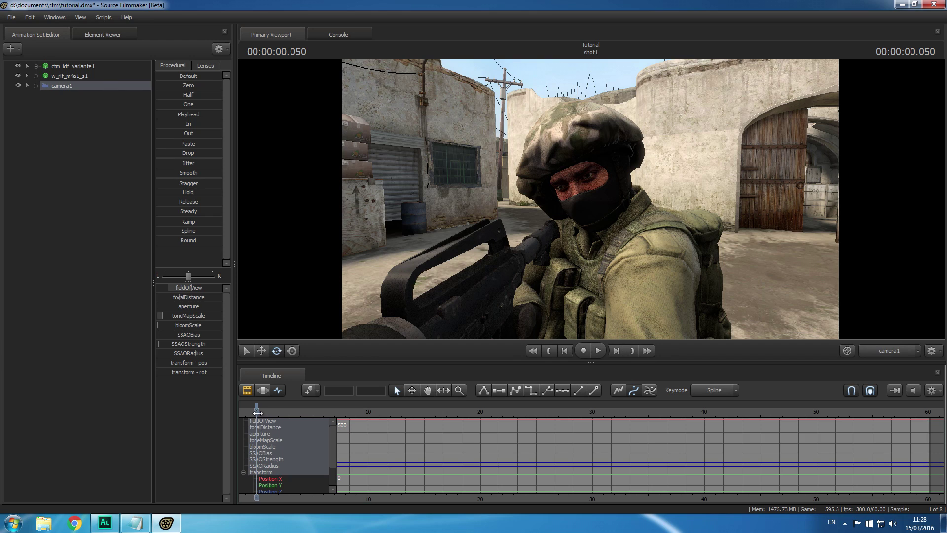
Key camera1 at 5 seconds with the rifle muzzle in the foreground and at 10 seconds pulled back to a wider frontal view
{"action": "left_click_drag", "start_coordinate": [258, 412], "coordinate": [312, 409]}
{"action": "left_click", "coordinate": [567, 353]}
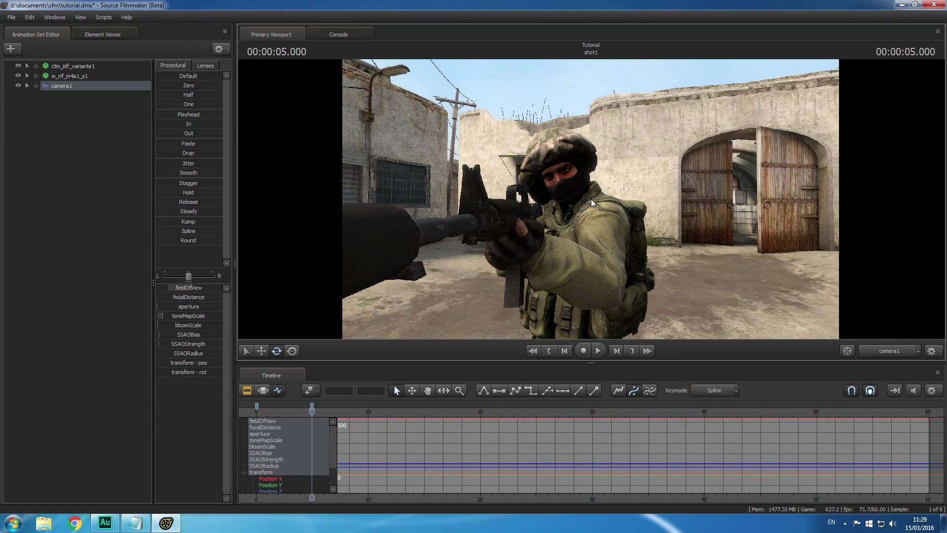
{"action": "left_click_drag", "start_coordinate": [313, 411], "coordinate": [367, 413]}
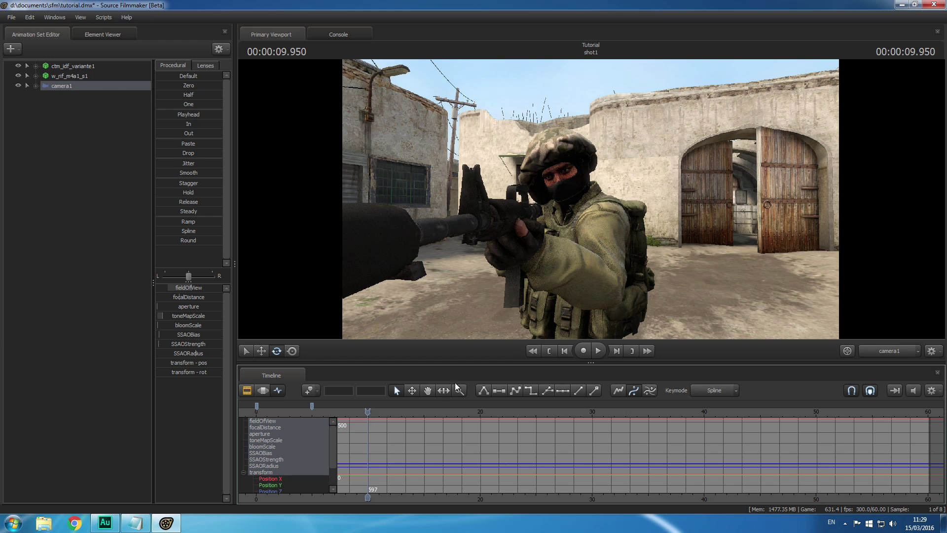
{"action": "left_click", "coordinate": [616, 351]}
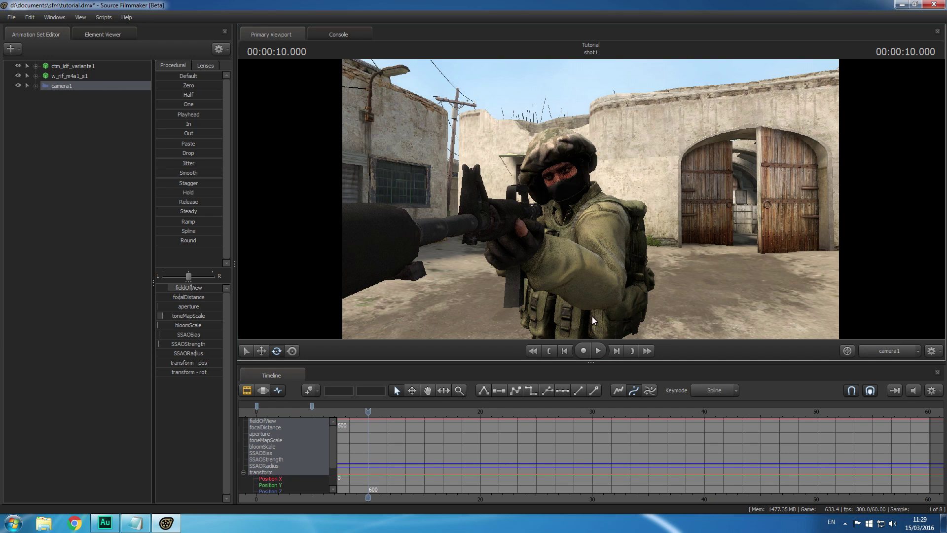
{"action": "mouse_move", "coordinate": [582, 289]}
{"action": "right_mouse_down"}
{"action": "mouse_move", "coordinate": [582, 261]}
{"action": "mouse_move", "coordinate": [588, 280]}
{"action": "right_mouse_up"}
{"action": "key", "text": "s"}
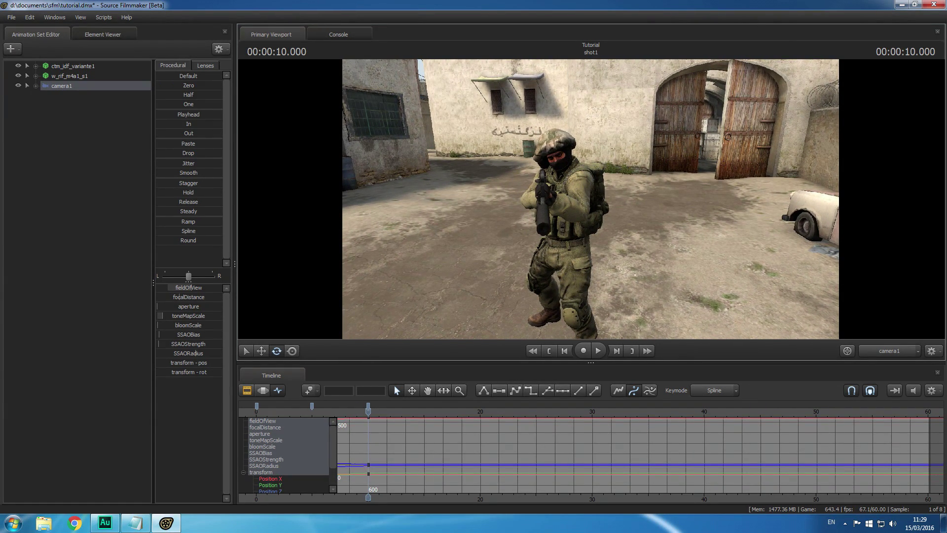
Key camera1 at 15 seconds with a side view of the aiming soldier in front of the parked car
{"action": "left_click", "coordinate": [403, 412]}
{"action": "left_click_drag", "start_coordinate": [404, 412], "coordinate": [422, 412]}
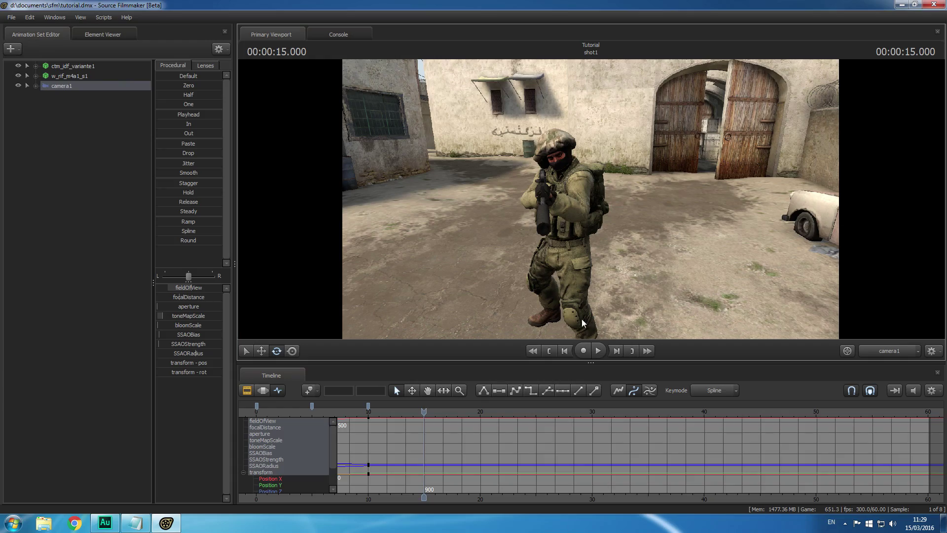
{"action": "left_click_drag", "start_coordinate": [577, 300], "coordinate": [492, 326]}
Key camera1 at 20 seconds with a view from behind the soldier's shoulder along the rifle
{"action": "left_click_drag", "start_coordinate": [423, 410], "coordinate": [481, 411]}
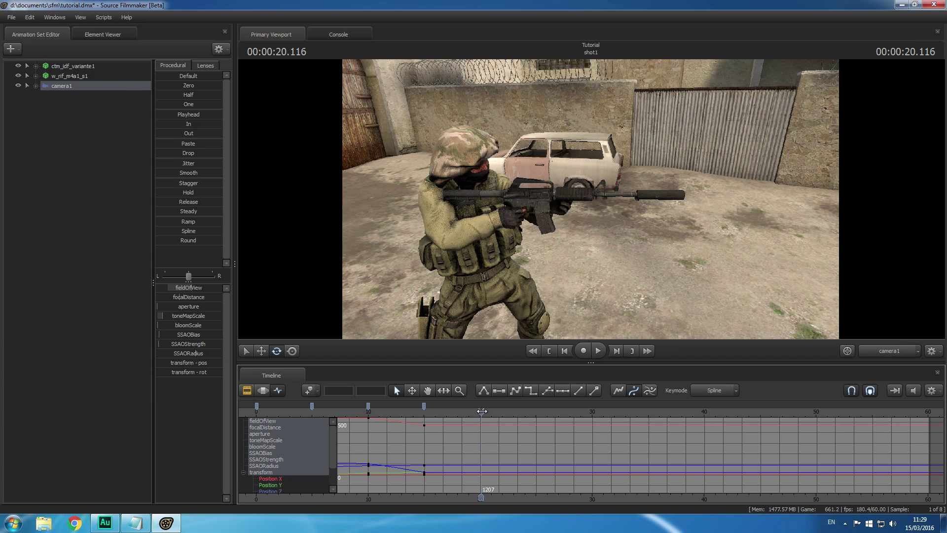
{"action": "left_click", "coordinate": [565, 353]}
{"action": "left_click", "coordinate": [566, 353]}
{"action": "left_click", "coordinate": [566, 353]}
{"action": "left_click", "coordinate": [566, 355]}
{"action": "left_click_drag", "start_coordinate": [523, 296], "coordinate": [568, 277]}
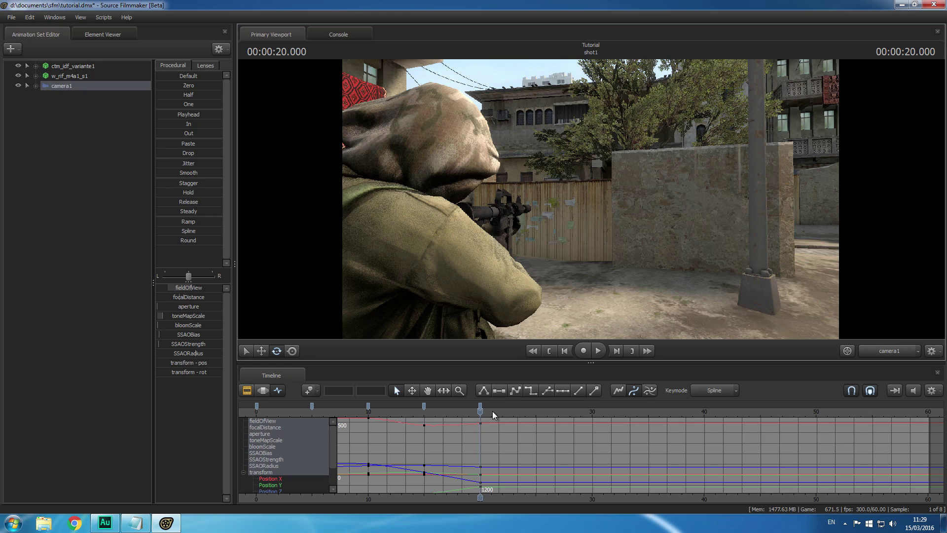
Play back the camera1 animation from the start of shot1 to 20 seconds and scrub back through it
{"action": "middle_click_drag", "start_coordinate": [393, 499], "coordinate": [525, 492]}
{"action": "left_click_drag", "start_coordinate": [612, 412], "coordinate": [389, 427]}
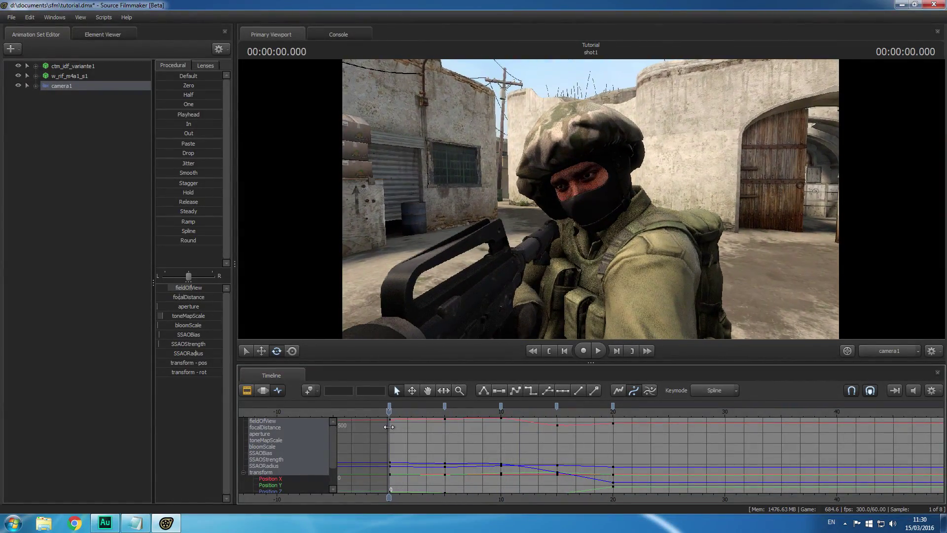
{"action": "left_click", "coordinate": [598, 351]}
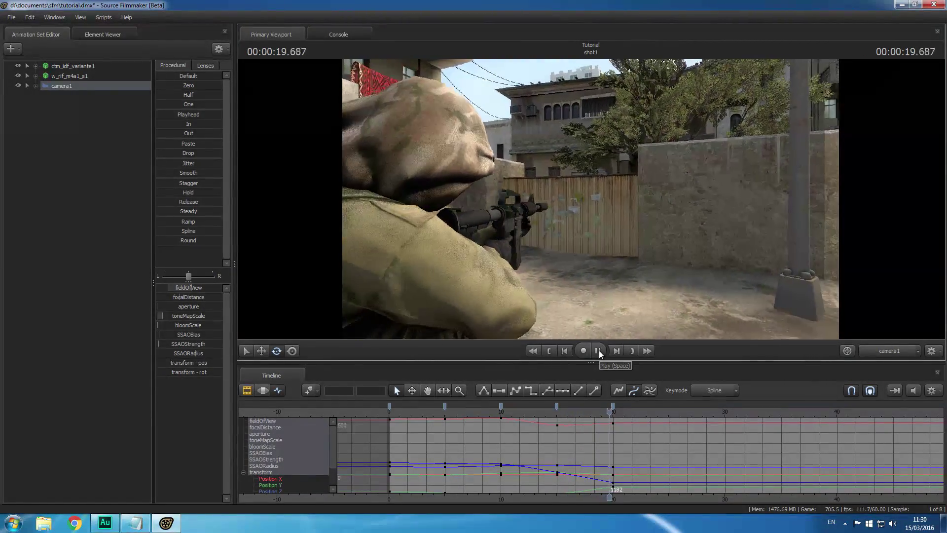
{"action": "left_click", "coordinate": [598, 350]}
{"action": "left_click_drag", "start_coordinate": [624, 417], "coordinate": [456, 439]}
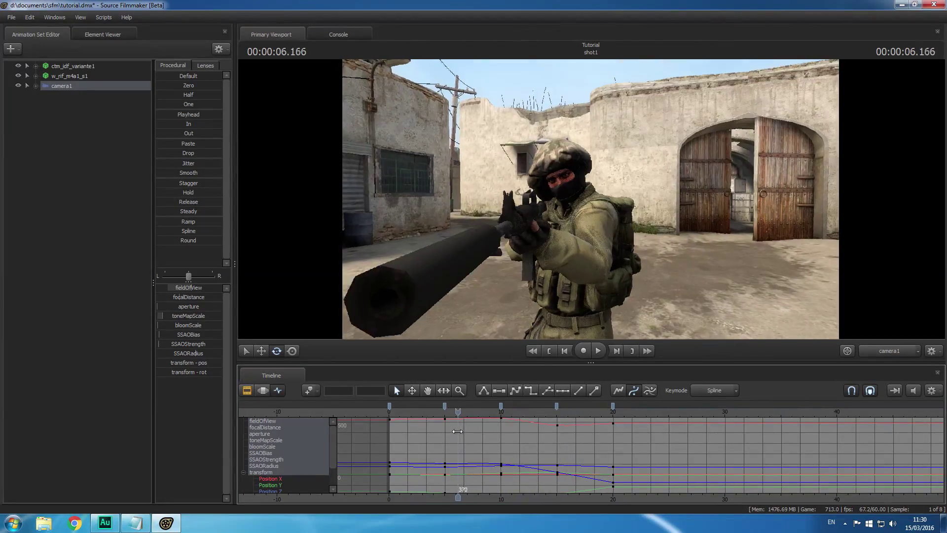
Switch the timeline to the Motion Editor and select the camera1 time range from 0 to 20 seconds
{"action": "left_click", "coordinate": [263, 390]}
{"action": "left_click_drag", "start_coordinate": [458, 413], "coordinate": [613, 428]}
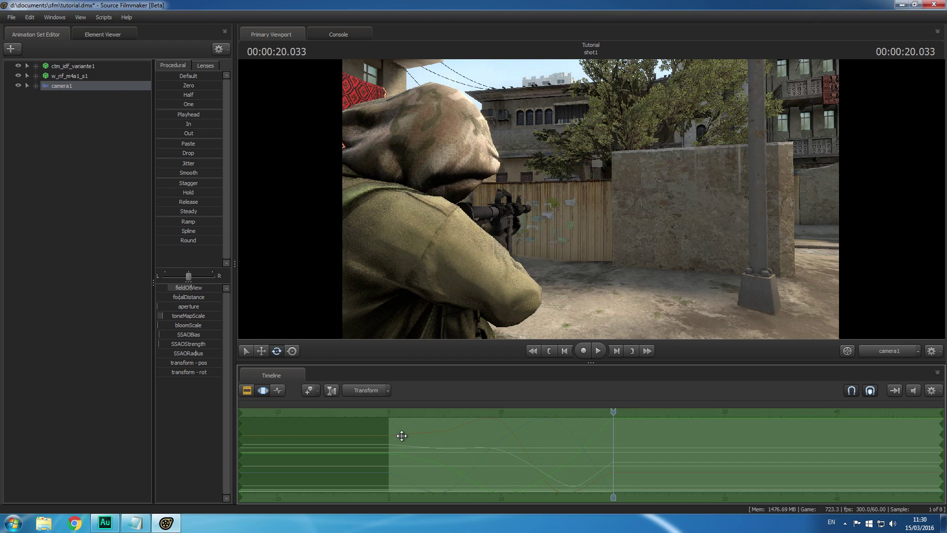
{"action": "left_click_drag", "start_coordinate": [450, 440], "coordinate": [502, 436]}
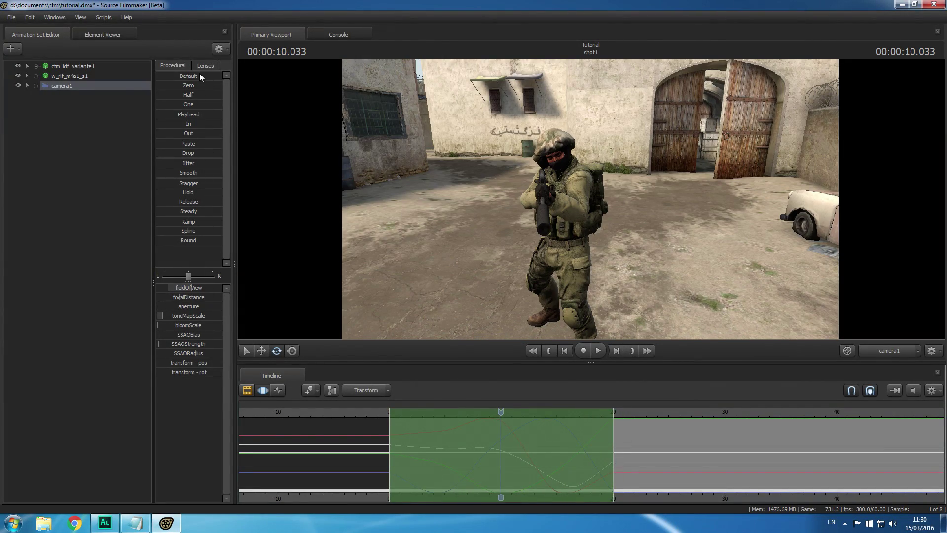
Smooth the selected camera1 motion repeatedly with the Smooth procedural preset
{"action": "left_click_drag", "start_coordinate": [168, 174], "coordinate": [272, 173]}
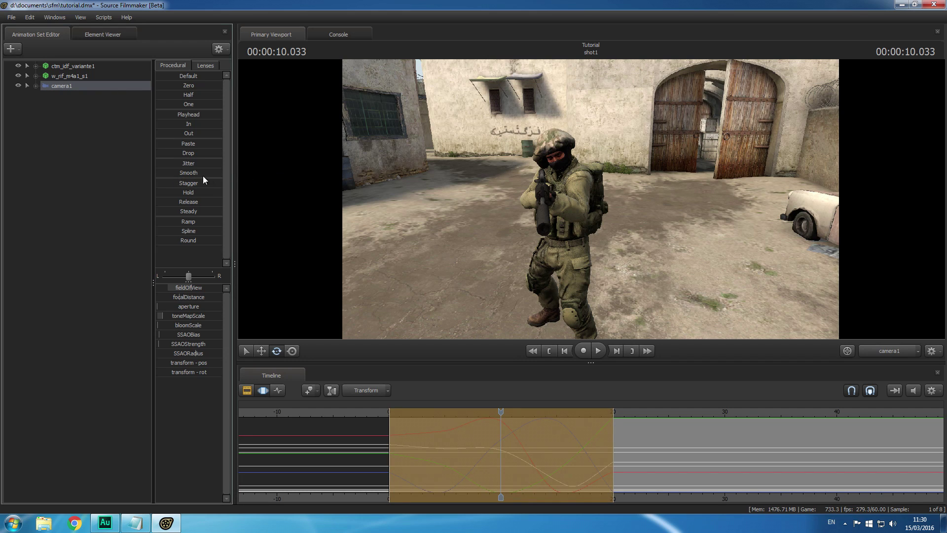
{"action": "left_click_drag", "start_coordinate": [172, 174], "coordinate": [266, 175]}
{"action": "left_click_drag", "start_coordinate": [201, 172], "coordinate": [248, 175]}
{"action": "left_click_drag", "start_coordinate": [182, 175], "coordinate": [249, 175]}
{"action": "left_click_drag", "start_coordinate": [184, 173], "coordinate": [184, 177]}
{"action": "left_click_drag", "start_coordinate": [217, 172], "coordinate": [240, 181]}
Try the Ramp preset on the selected camera1 motion at about 12.7 seconds, review it and undo it
{"action": "left_click_drag", "start_coordinate": [503, 424], "coordinate": [529, 430]}
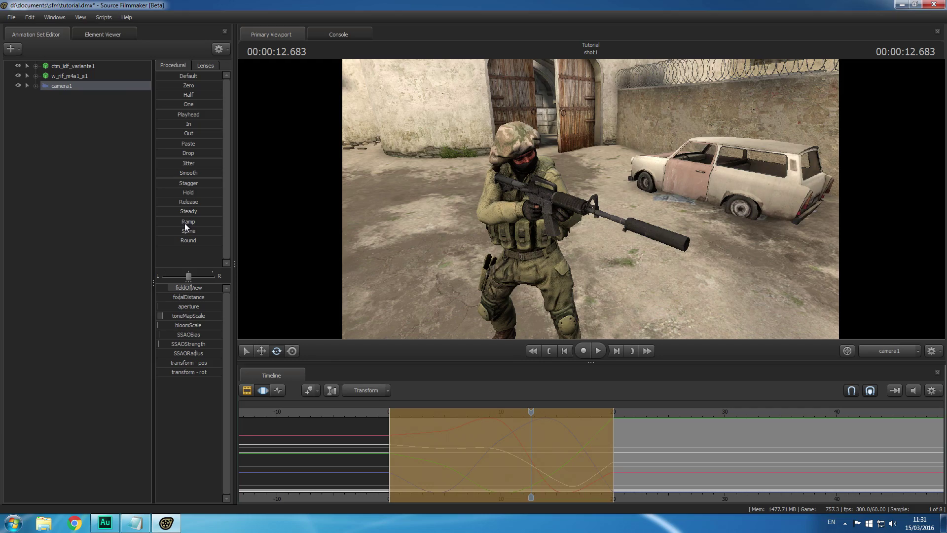
{"action": "mouse_move", "coordinate": [174, 221]}
{"action": "left_mouse_down"}
{"action": "mouse_move", "coordinate": [194, 221]}
{"action": "mouse_move", "coordinate": [186, 226]}
{"action": "left_mouse_up"}
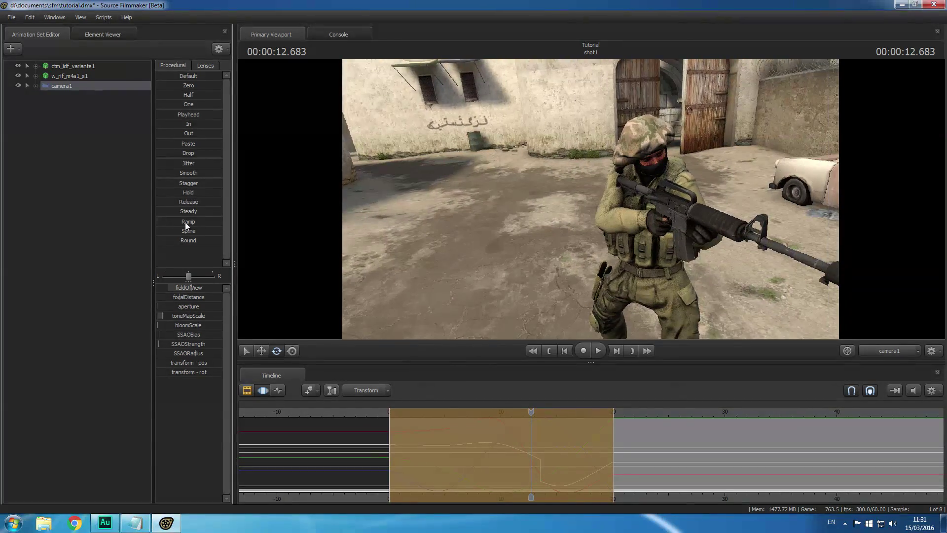
{"action": "left_click_drag", "start_coordinate": [532, 411], "coordinate": [619, 430]}
{"action": "left_click_drag", "start_coordinate": [566, 437], "coordinate": [531, 434]}
{"action": "key", "text": "ctrl+z"}
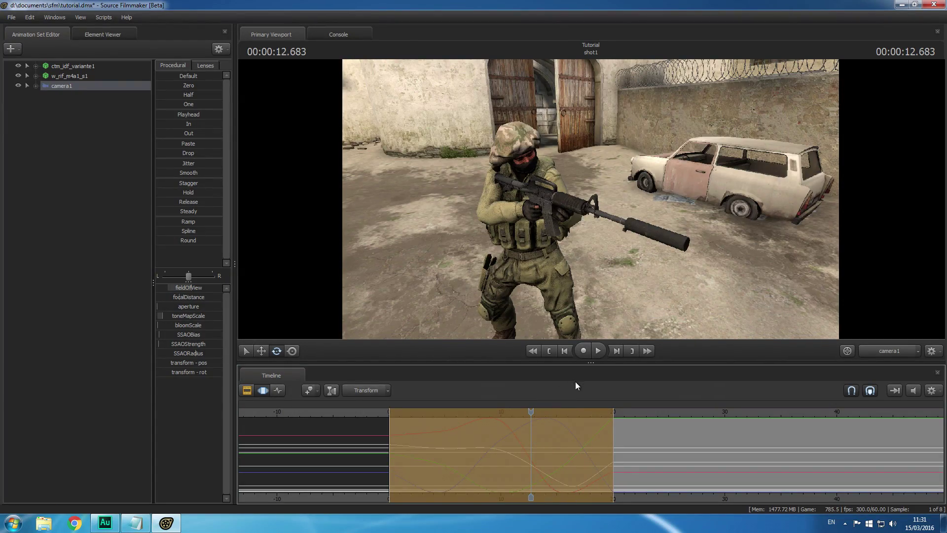
Try moving camera1 to a side view of the soldier across the selected range at about 9 seconds, and undo it
{"action": "left_click_drag", "start_coordinate": [530, 414], "coordinate": [488, 412]}
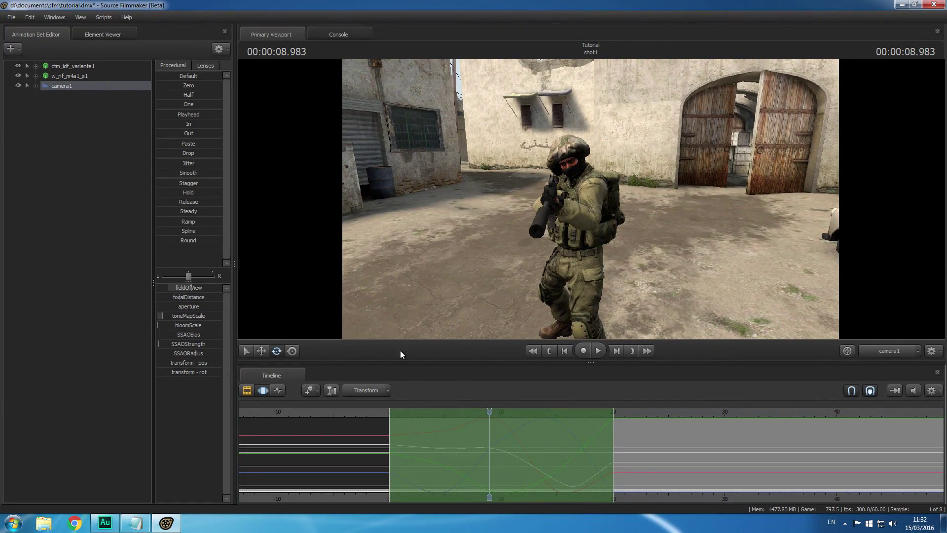
{"action": "left_click_drag", "start_coordinate": [483, 245], "coordinate": [588, 199]}
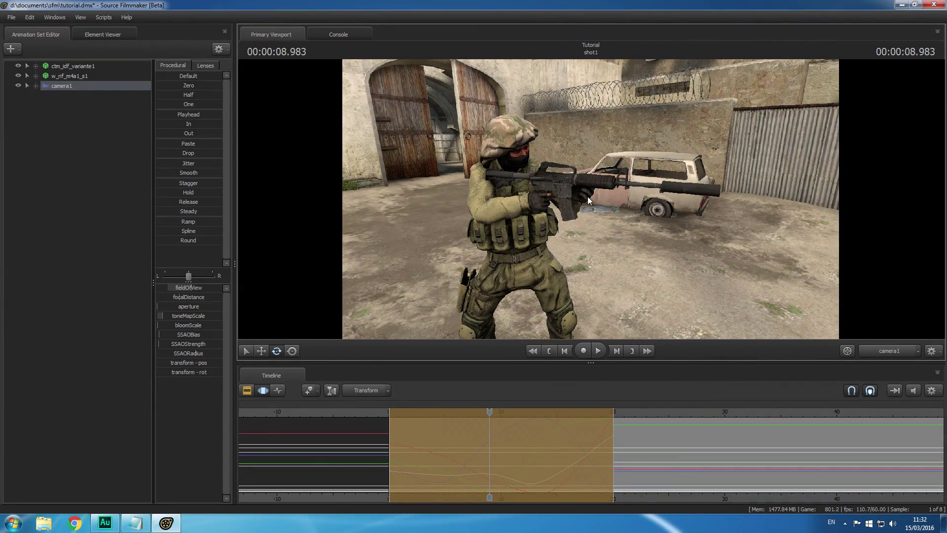
{"action": "key", "text": "F4"}
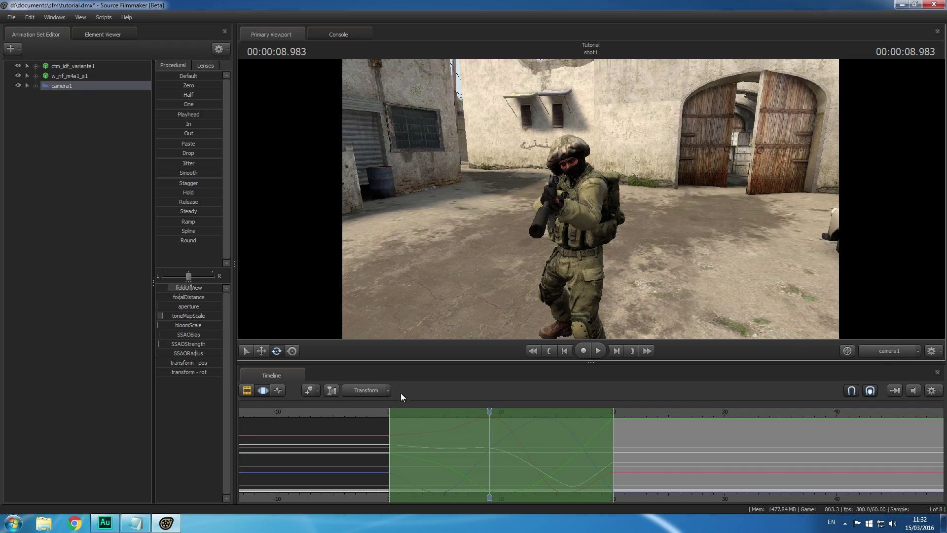
Switch the viewport to the Work Camera and frame the soldier's rifle closely from the side
{"action": "left_click", "coordinate": [891, 355]}
{"action": "mouse_move", "coordinate": [590, 197]}
{"action": "left_mouse_down"}
{"action": "mouse_move", "coordinate": [488, 198]}
{"action": "mouse_move", "coordinate": [572, 165]}
{"action": "mouse_move", "coordinate": [592, 202]}
{"action": "mouse_move", "coordinate": [628, 195]}
{"action": "mouse_move", "coordinate": [592, 200]}
{"action": "mouse_move", "coordinate": [589, 187]}
{"action": "mouse_move", "coordinate": [597, 207]}
{"action": "mouse_move", "coordinate": [591, 199]}
{"action": "left_mouse_up"}
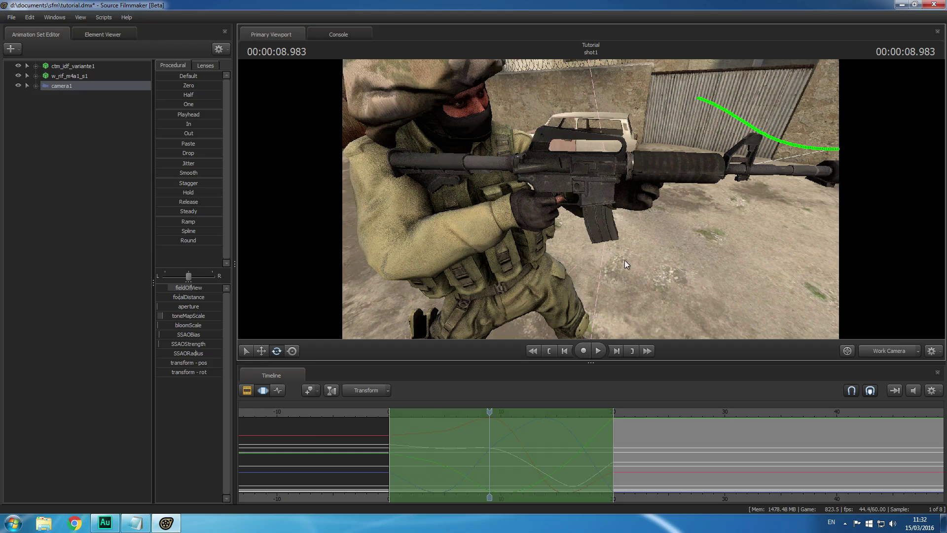
{"action": "left_click_drag", "start_coordinate": [629, 244], "coordinate": [591, 202]}
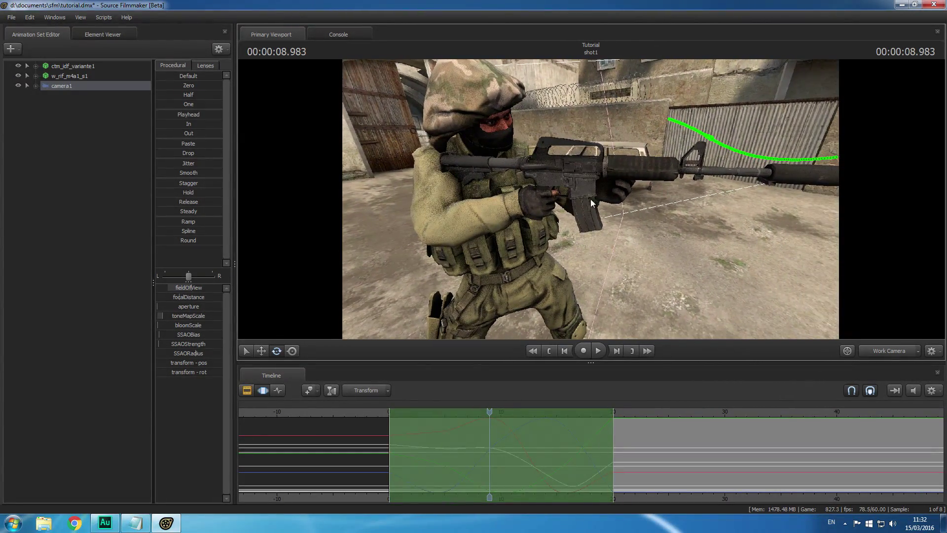
Select the weapon_mag bone in the Unknown group of w_rif_m4a1_s1 and collapse the Body, Arms and Legs groups
{"action": "left_click", "coordinate": [77, 75]}
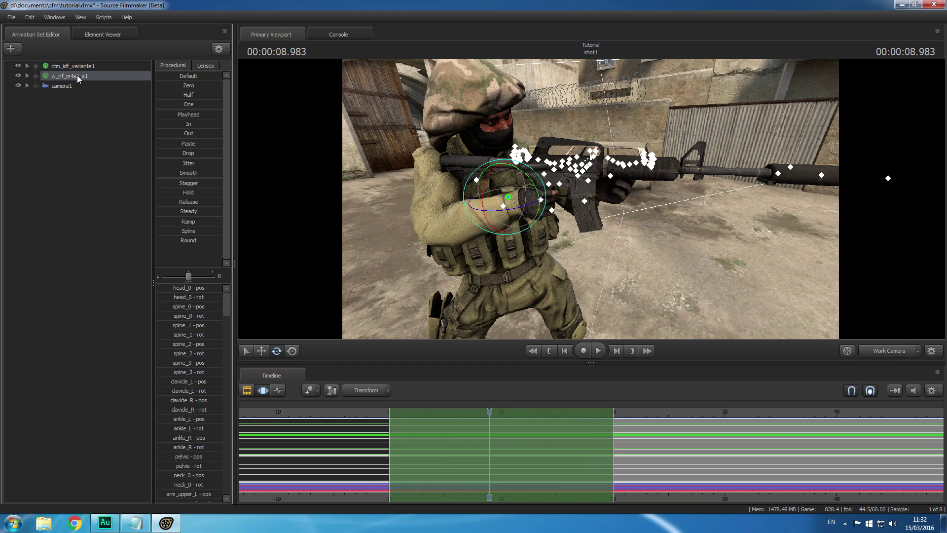
{"action": "left_click", "coordinate": [36, 76]}
{"action": "left_click", "coordinate": [46, 86]}
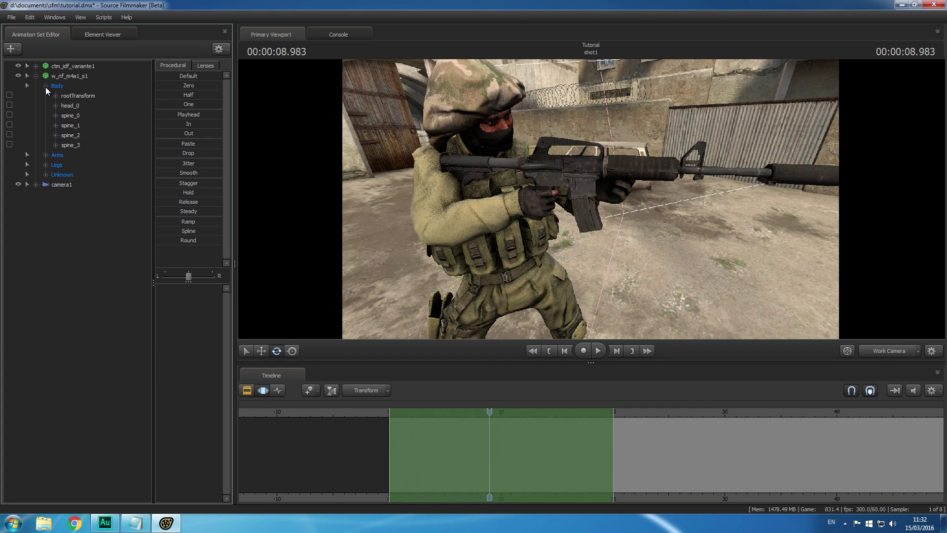
{"action": "left_click", "coordinate": [46, 155]}
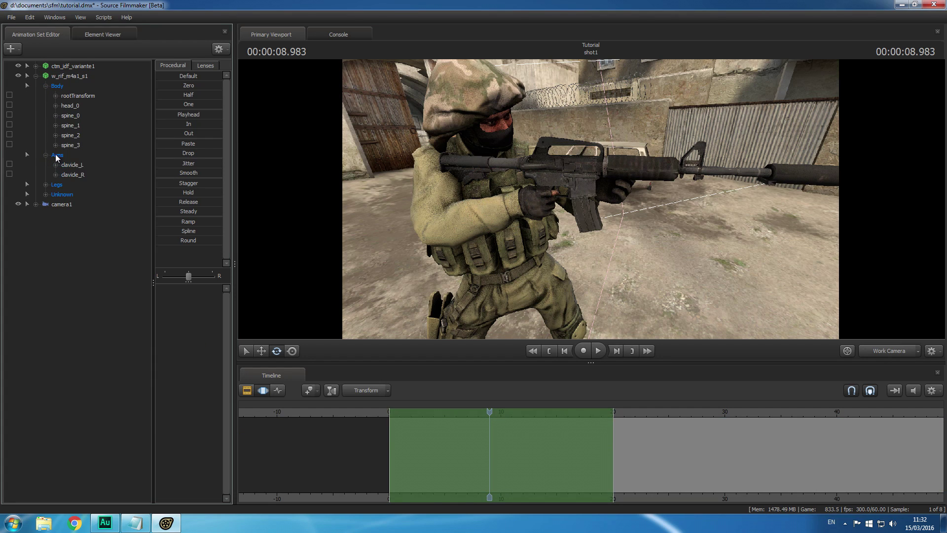
{"action": "left_click", "coordinate": [45, 185]}
{"action": "left_click", "coordinate": [45, 214]}
{"action": "scroll", "coordinate": [73, 222], "scroll_direction": "down", "scroll_amount": 2}
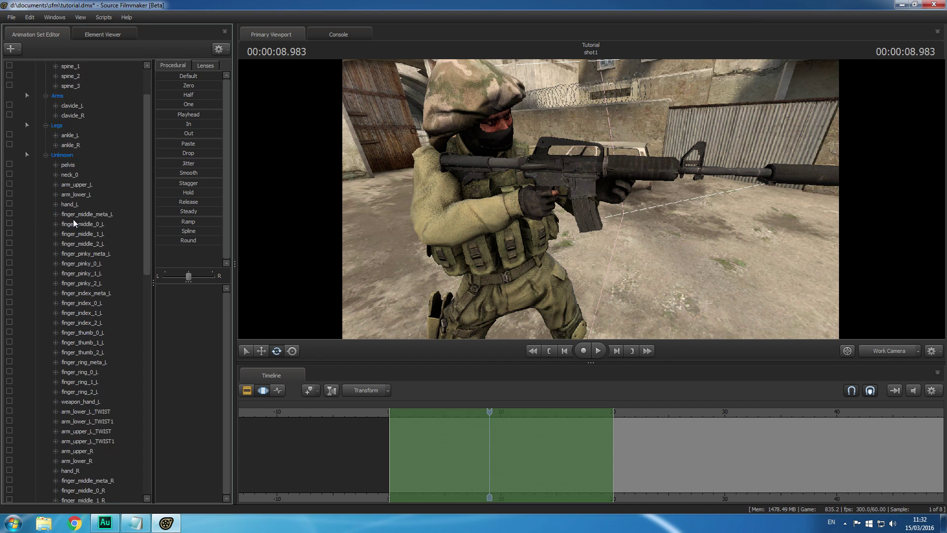
{"action": "scroll", "coordinate": [73, 222], "scroll_direction": "down", "scroll_amount": 18}
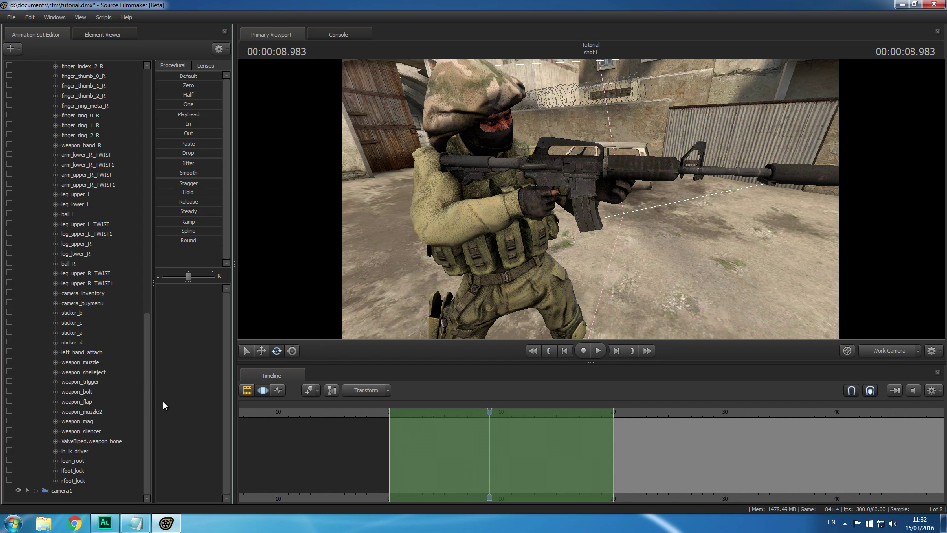
{"action": "left_click", "coordinate": [75, 422]}
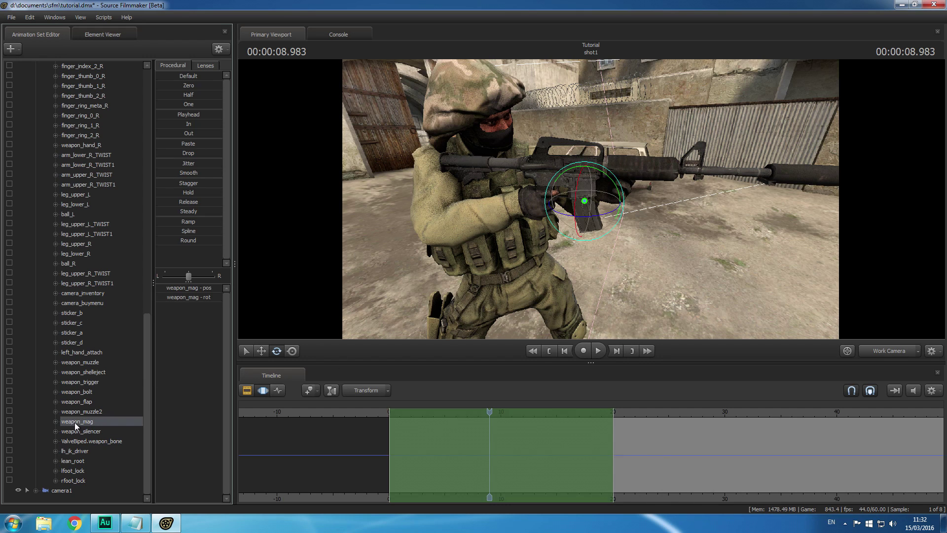
{"action": "left_click_drag", "start_coordinate": [148, 335], "coordinate": [152, 94]}
{"action": "left_click", "coordinate": [45, 185]}
{"action": "left_click", "coordinate": [46, 155]}
{"action": "left_click", "coordinate": [46, 86]}
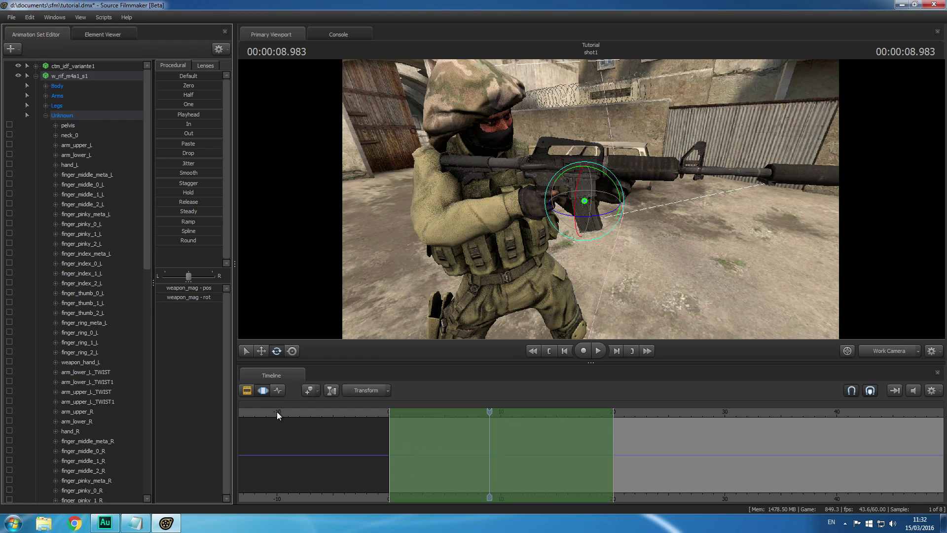
Switch the timeline to the Graph Editor and key weapon_mag at the start of shot1
{"action": "left_click", "coordinate": [278, 390]}
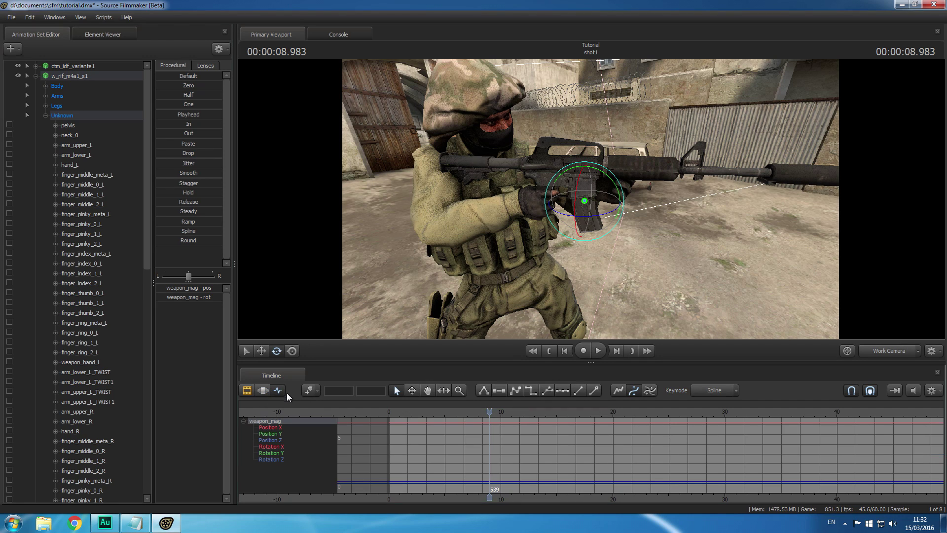
{"action": "left_click_drag", "start_coordinate": [489, 411], "coordinate": [389, 419]}
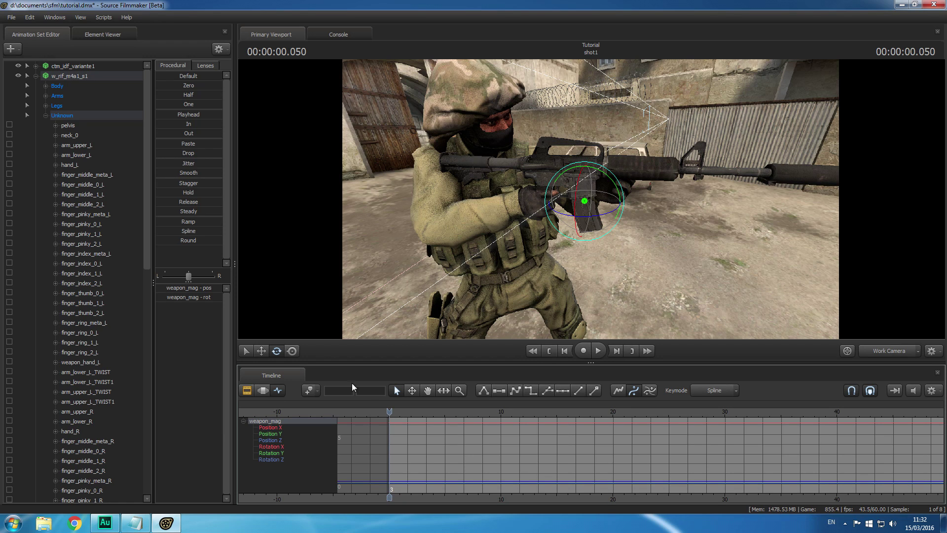
{"action": "left_click_drag", "start_coordinate": [153, 203], "coordinate": [153, 444]}
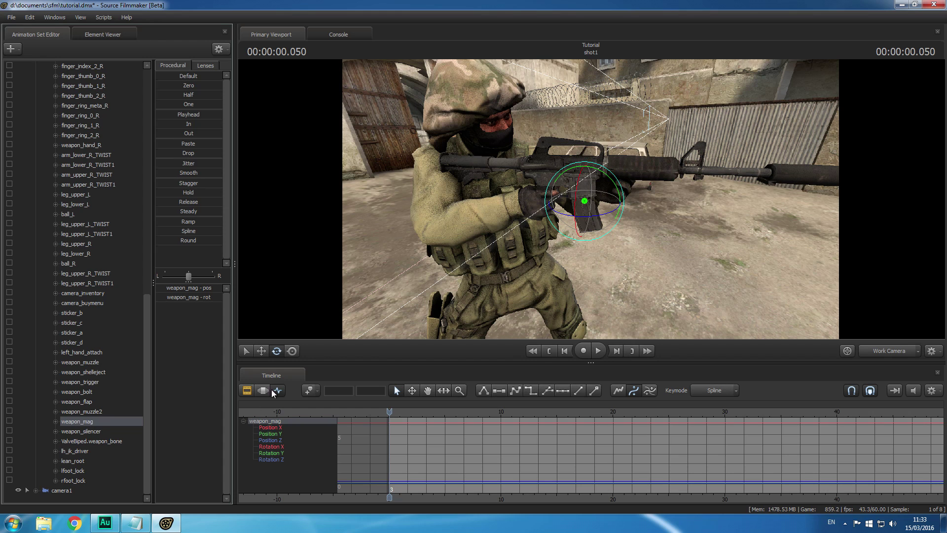
{"action": "left_click", "coordinate": [310, 391]}
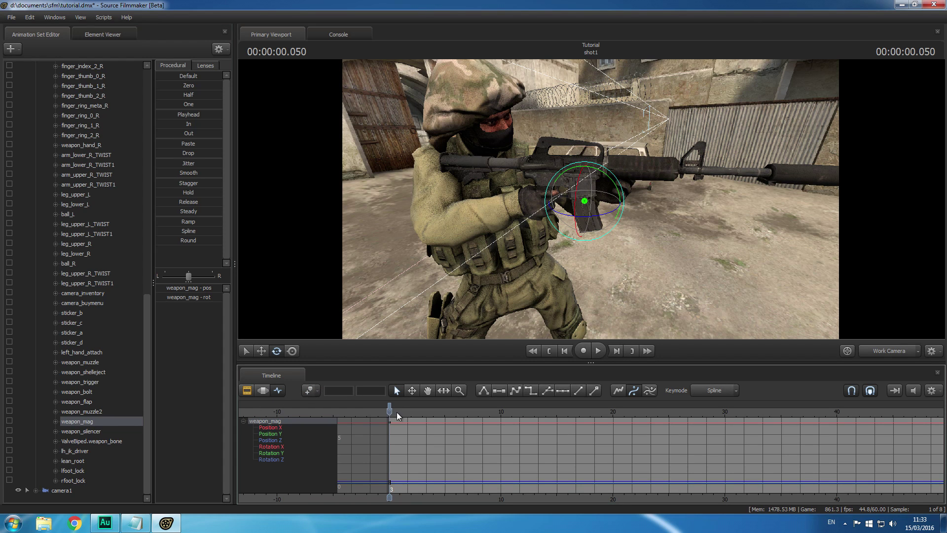
Key weapon_mag at 20 seconds with the magazine moved straight down below the rifle to the soldier's knee level
{"action": "left_click_drag", "start_coordinate": [390, 409], "coordinate": [670, 422]}
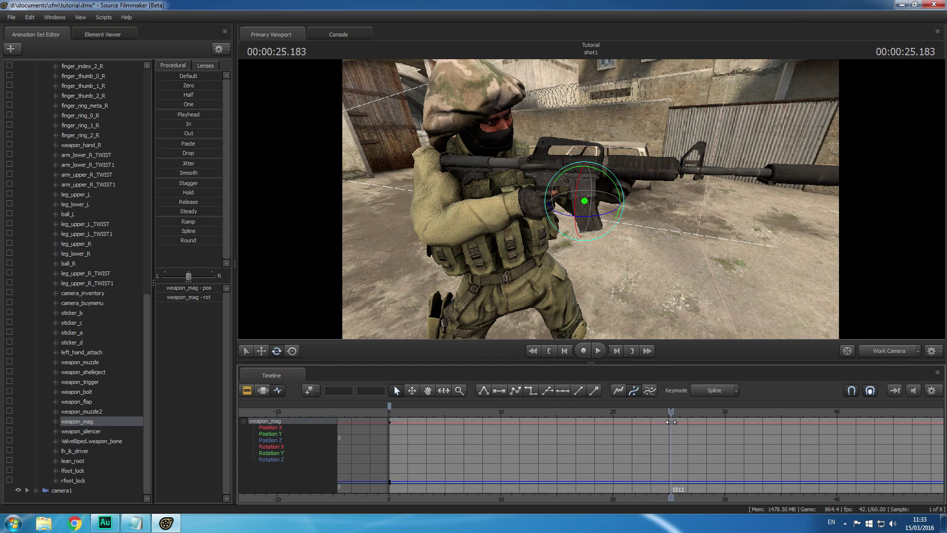
{"action": "left_click_drag", "start_coordinate": [670, 411], "coordinate": [615, 423]}
{"action": "left_click", "coordinate": [565, 352]}
{"action": "left_click", "coordinate": [565, 353]}
{"action": "left_click", "coordinate": [565, 352]}
{"action": "left_click", "coordinate": [566, 353]}
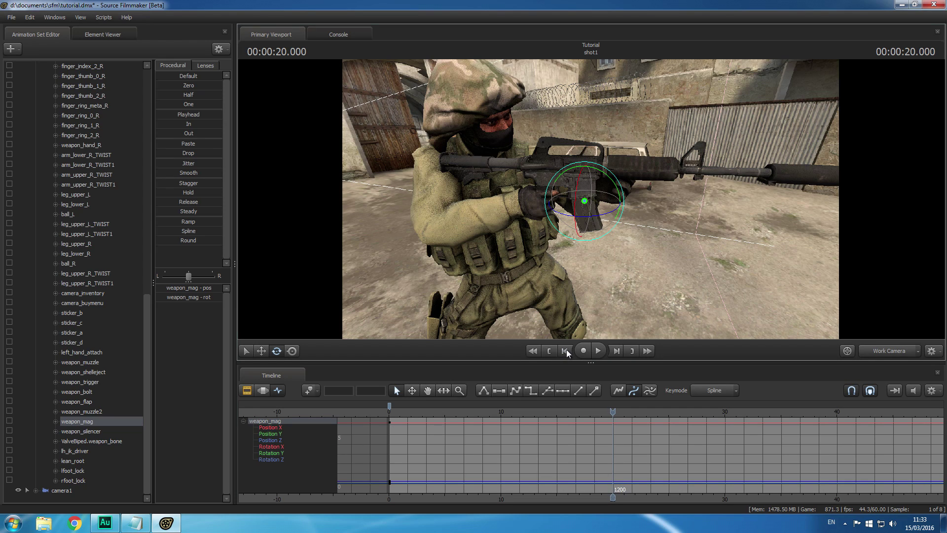
{"action": "left_click", "coordinate": [262, 351]}
{"action": "left_click_drag", "start_coordinate": [580, 177], "coordinate": [588, 281]}
Rotate the falling magazine to a tilt at 20 seconds and key another rotation at about 12 seconds
{"action": "left_click", "coordinate": [279, 353]}
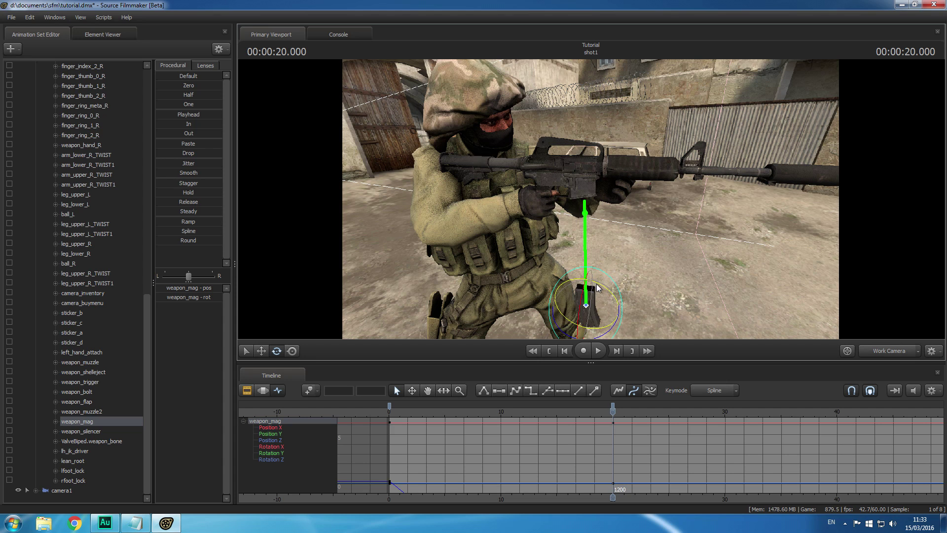
{"action": "left_click_drag", "start_coordinate": [613, 414], "coordinate": [523, 430]}
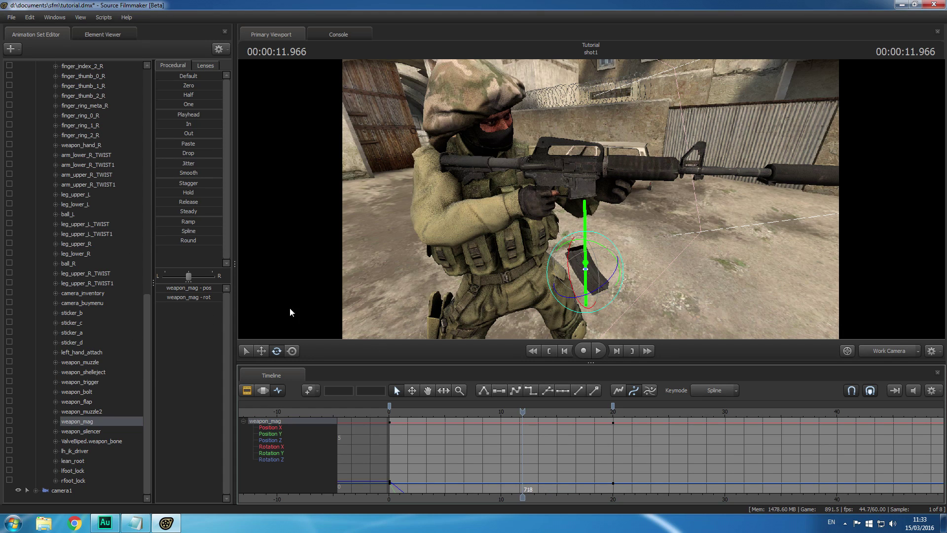
{"action": "left_click_drag", "start_coordinate": [598, 252], "coordinate": [631, 431]}
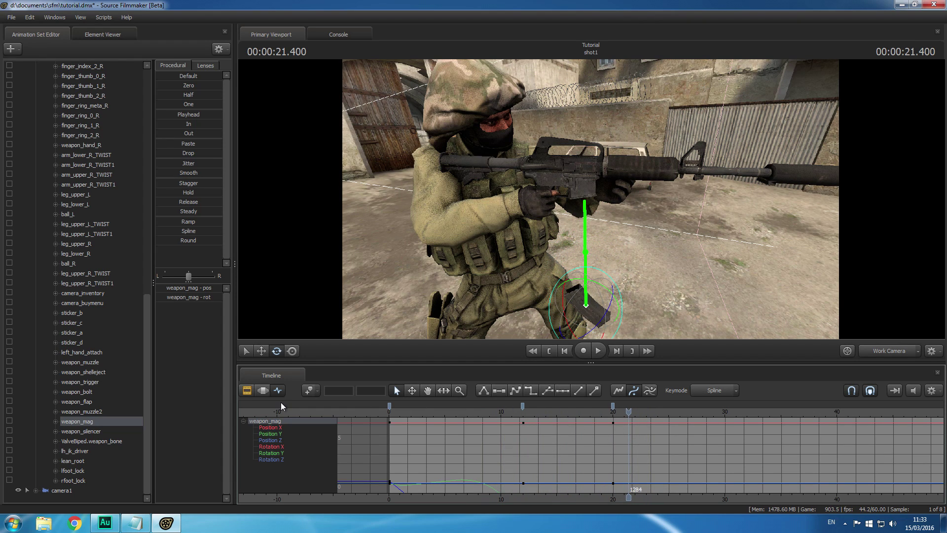
Smooth the weapon_mag motion between 0 and 20 seconds in the Motion Editor and return the playhead to the start
{"action": "left_click", "coordinate": [263, 390]}
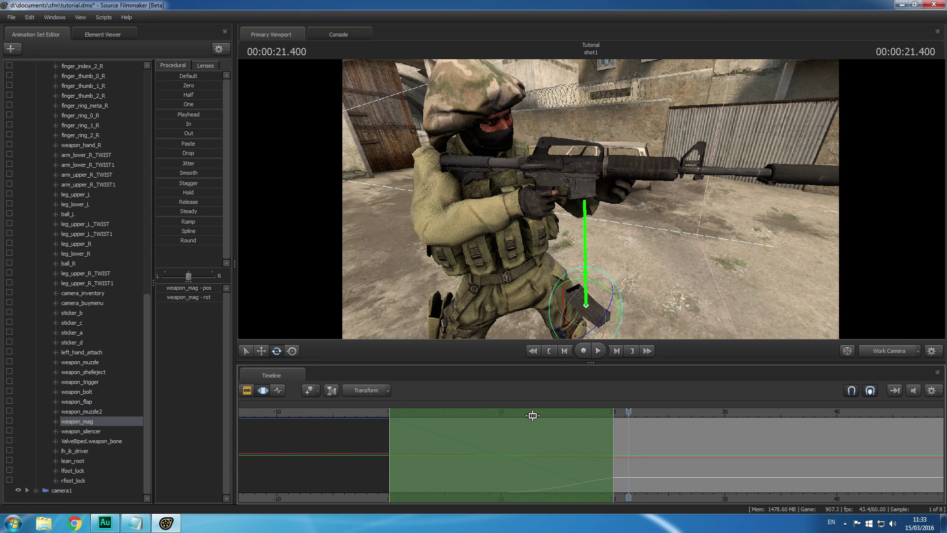
{"action": "left_click_drag", "start_coordinate": [171, 169], "coordinate": [281, 181]}
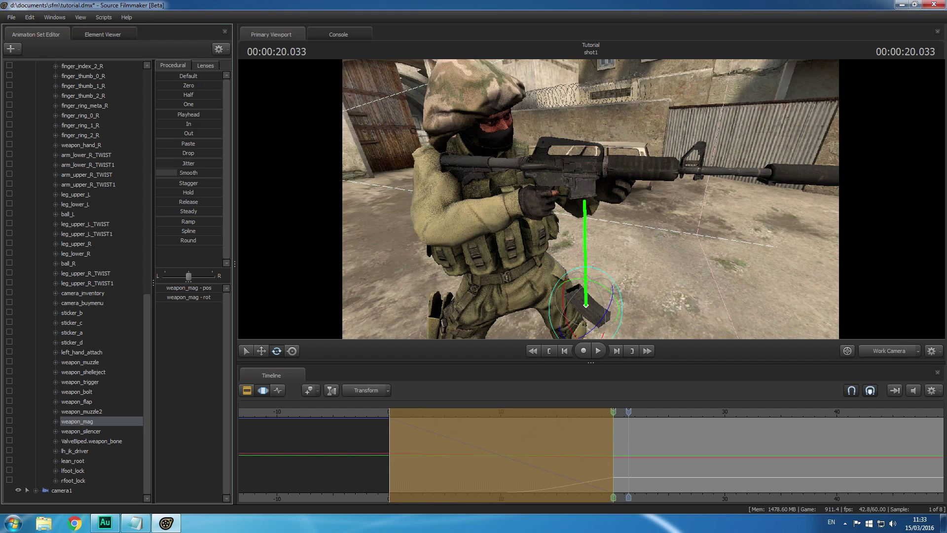
{"action": "left_click_drag", "start_coordinate": [423, 407], "coordinate": [374, 413]}
{"action": "left_click", "coordinate": [596, 351]}
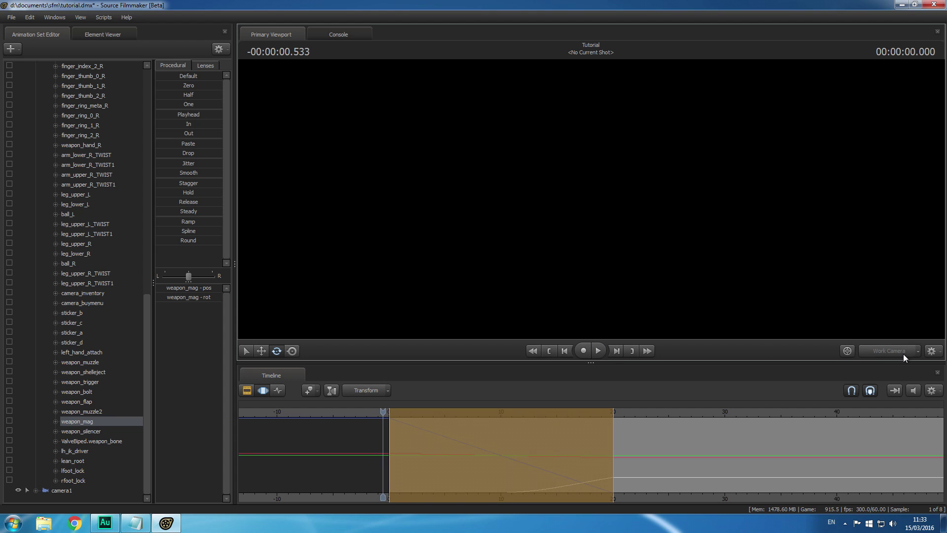
Return to the Clip Editor and view shot1 through camera1 at about 5.6 seconds
{"action": "left_click", "coordinate": [247, 391]}
{"action": "left_click_drag", "start_coordinate": [389, 414], "coordinate": [451, 419]}
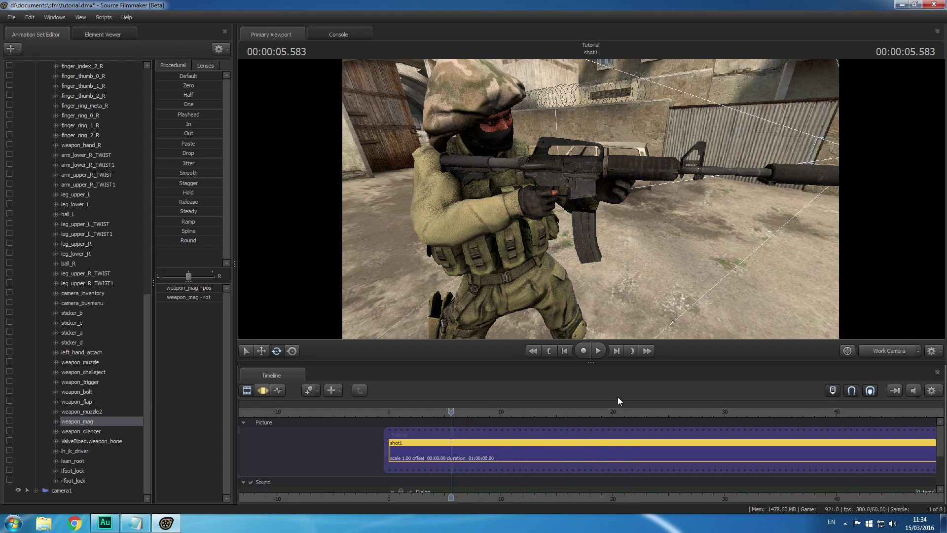
{"action": "left_click", "coordinate": [904, 351]}
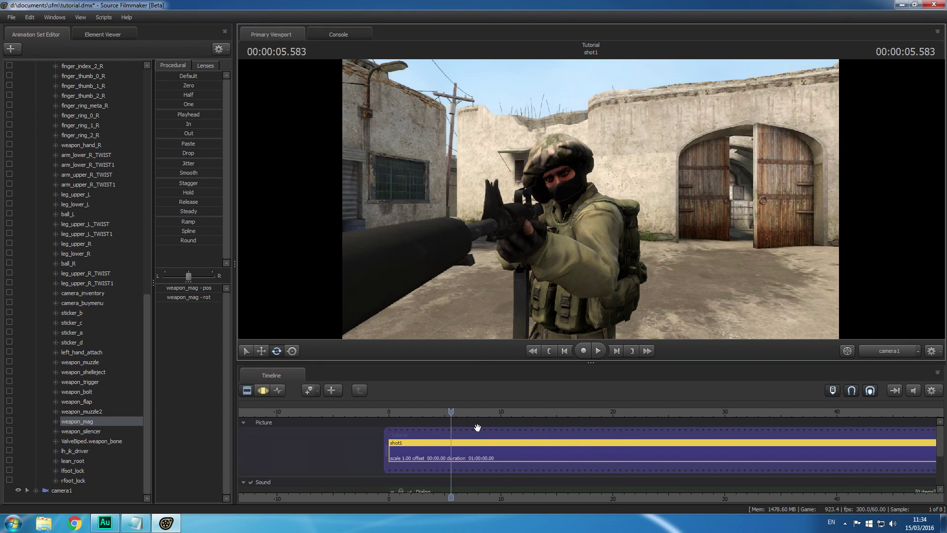
Play shot1 from the start through camera1 and stop playback at about 20.9 seconds
{"action": "left_click_drag", "start_coordinate": [454, 421], "coordinate": [387, 427]}
{"action": "left_click", "coordinate": [598, 350]}
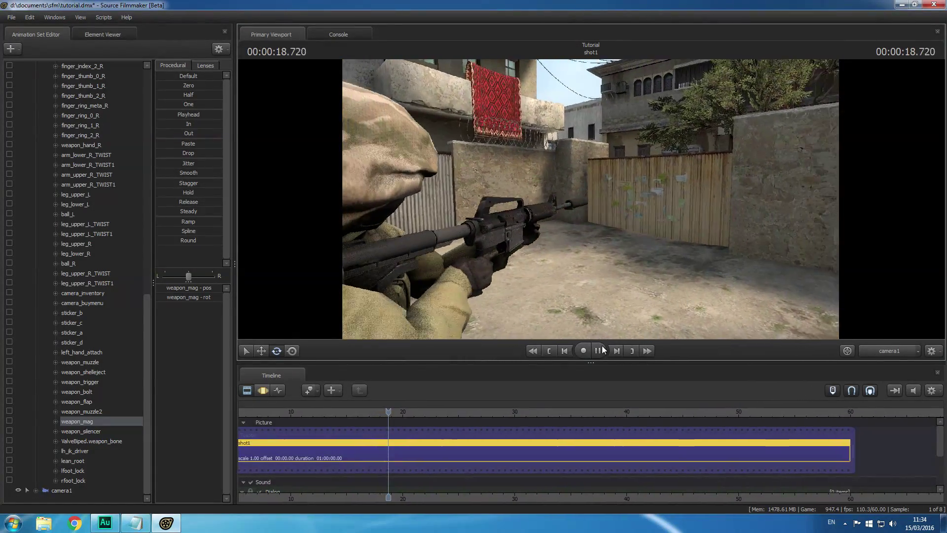
{"action": "left_click", "coordinate": [600, 350]}
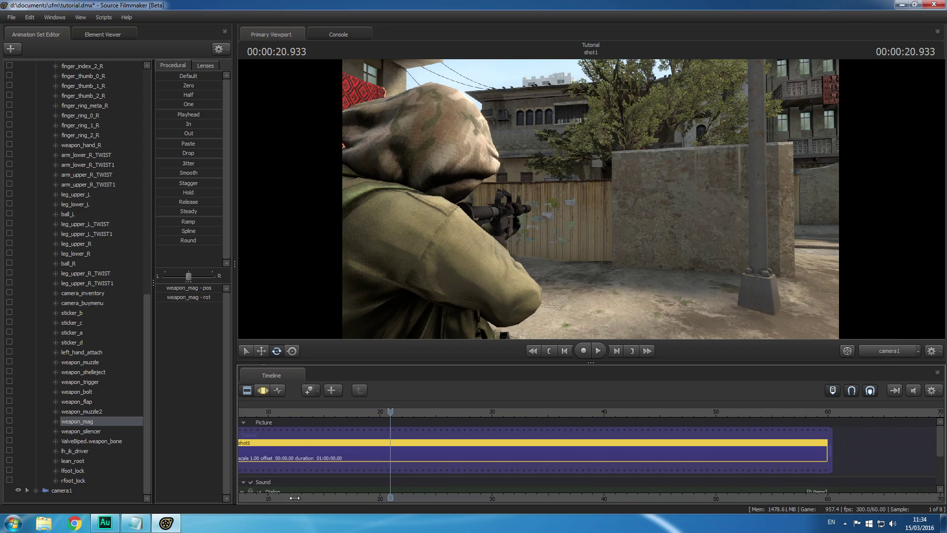
Move the playhead back to about 15.2 seconds in shot1 and save the session
{"action": "middle_click_drag", "start_coordinate": [291, 498], "coordinate": [491, 493]}
{"action": "left_click", "coordinate": [444, 413]}
{"action": "left_click_drag", "start_coordinate": [446, 424], "coordinate": [527, 427]}
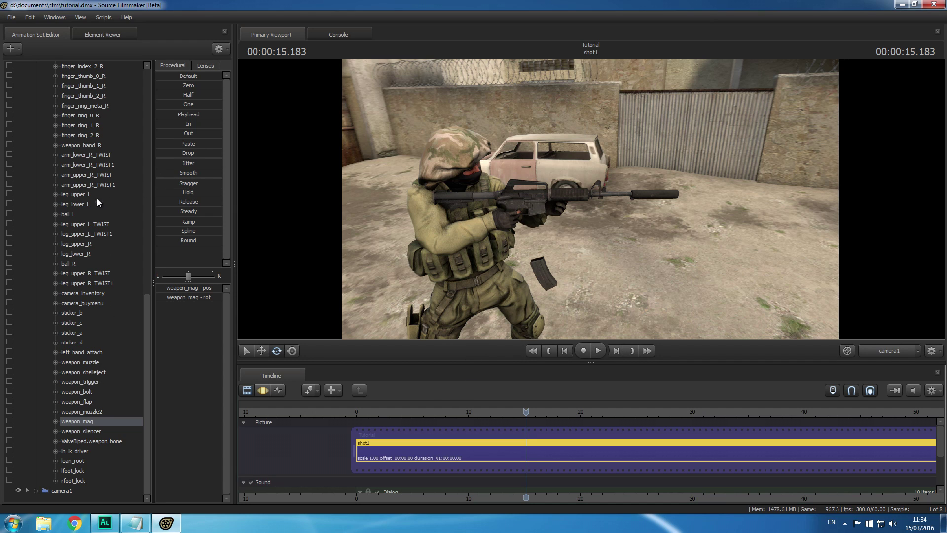
Collapse the Unknown group and the whole w_rif_m4a1_s1 animation set
{"action": "scroll", "coordinate": [104, 197], "scroll_direction": "up", "scroll_amount": 15}
{"action": "left_click", "coordinate": [46, 115]}
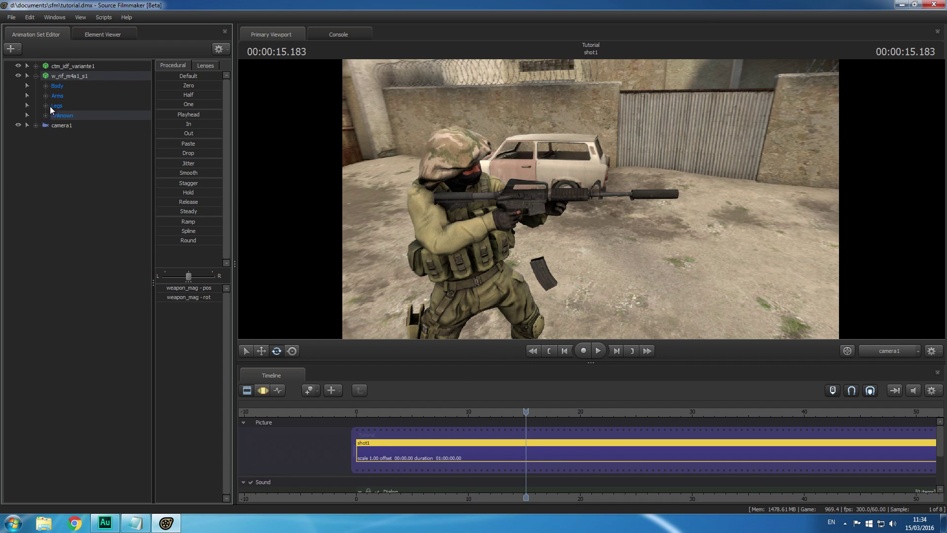
{"action": "left_click", "coordinate": [35, 77]}
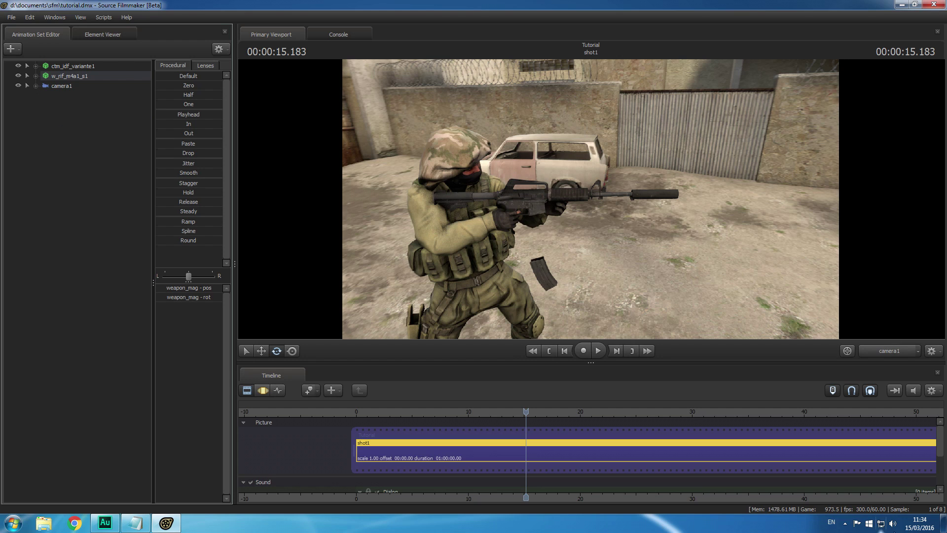
Switch to Steam and open the properties of Source Filmmaker from the software library
{"action": "left_click", "coordinate": [845, 522]}
{"action": "double_click", "coordinate": [861, 472]}
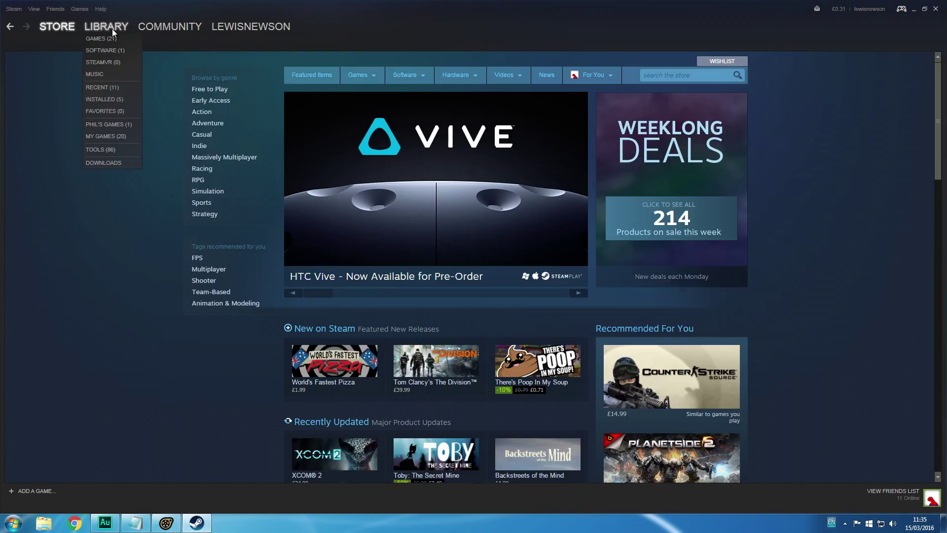
{"action": "left_click", "coordinate": [112, 28]}
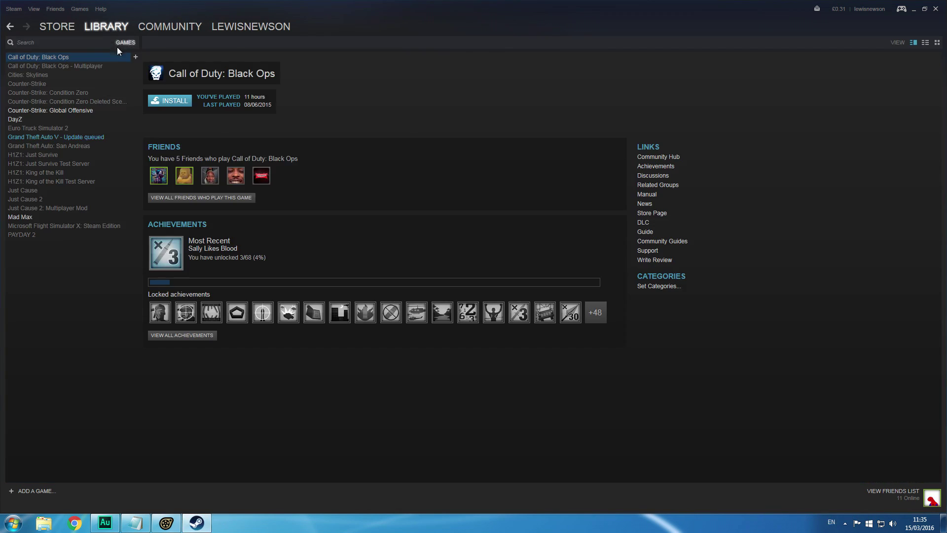
{"action": "left_click", "coordinate": [107, 50]}
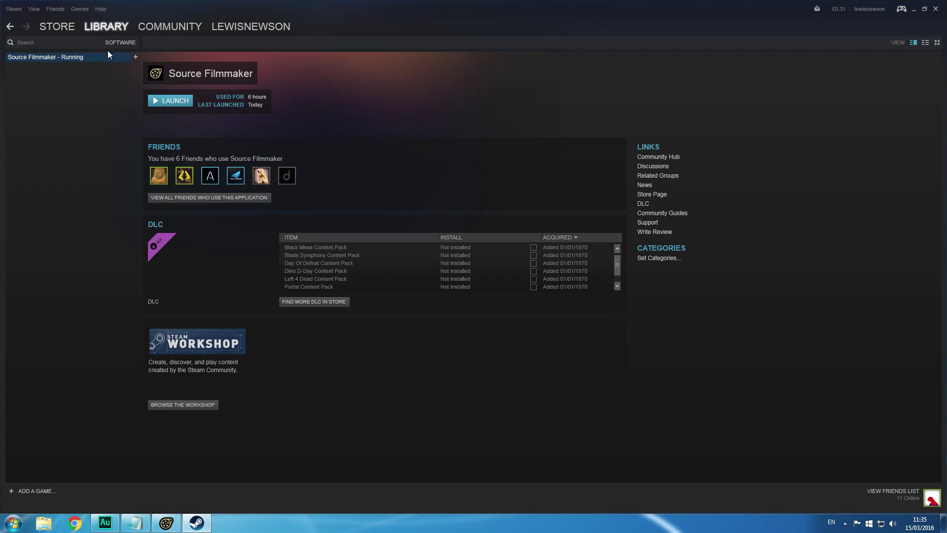
{"action": "right_click", "coordinate": [36, 57]}
{"action": "left_click", "coordinate": [89, 206]}
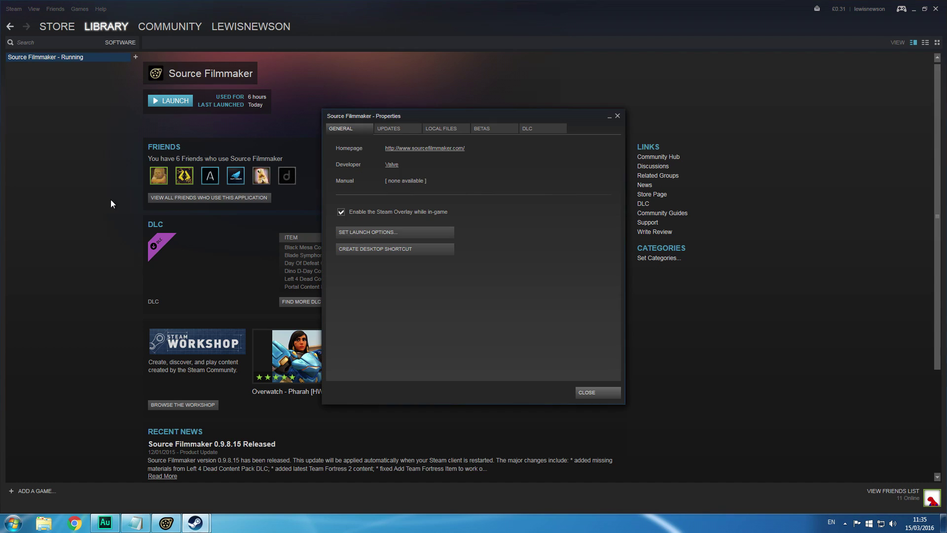
Enter -sfm_resolution 1080 as the launch option for Source Filmmaker
{"action": "left_click", "coordinate": [364, 232]}
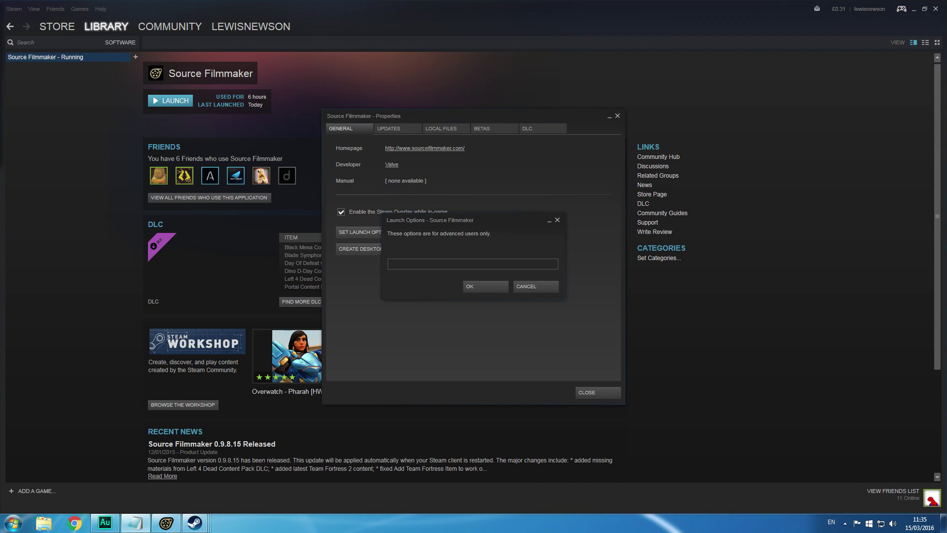
{"action": "left_click", "coordinate": [427, 226]}
{"action": "type", "text": "-sfm_resolution 1080"}
{"action": "left_click_drag", "start_coordinate": [459, 267], "coordinate": [338, 268]}
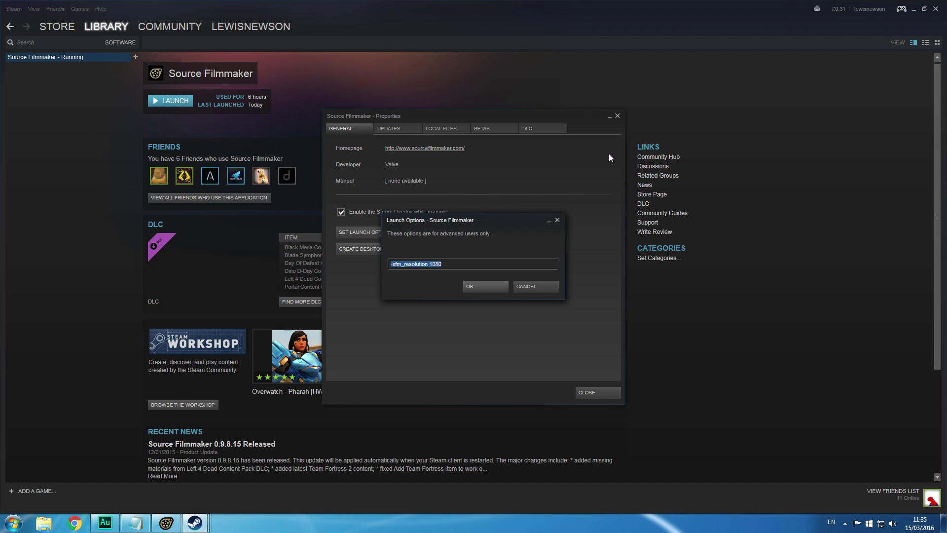
Switch back to Source Filmmaker, move the playhead to about 4.1 seconds, and close all Steam windows
{"action": "left_click", "coordinate": [167, 523]}
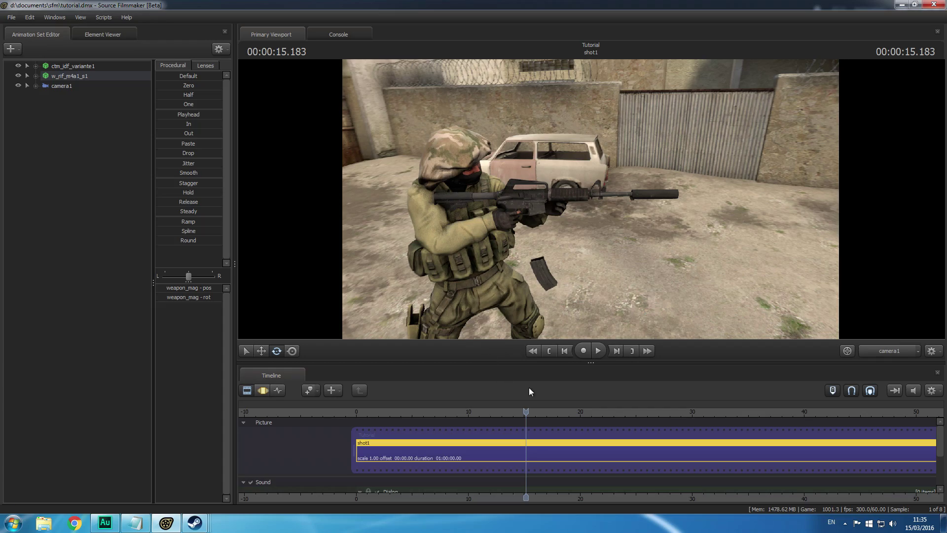
{"action": "left_click_drag", "start_coordinate": [526, 411], "coordinate": [410, 412]}
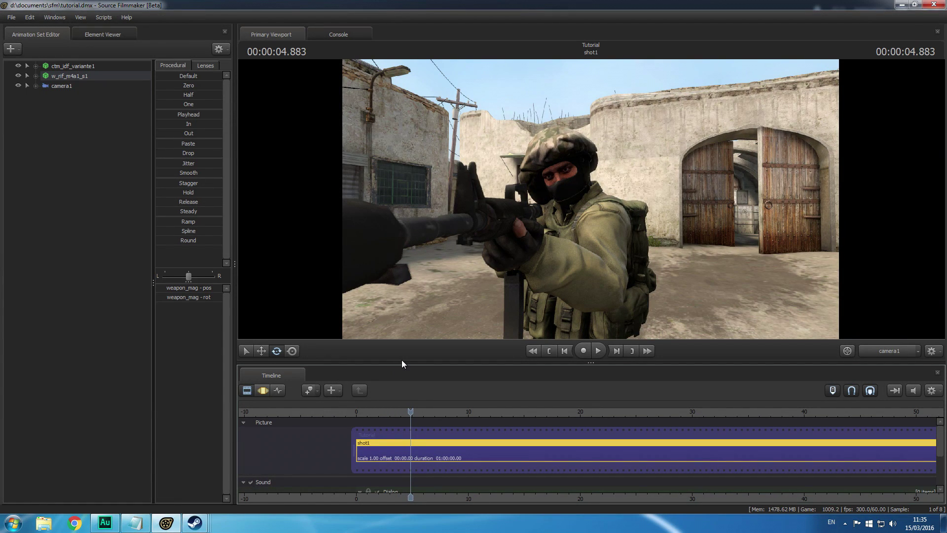
{"action": "mouse_move", "coordinate": [407, 407]}
{"action": "left_mouse_down"}
{"action": "mouse_move", "coordinate": [426, 411]}
{"action": "mouse_move", "coordinate": [402, 411]}
{"action": "left_mouse_up"}
{"action": "right_click", "coordinate": [195, 523]}
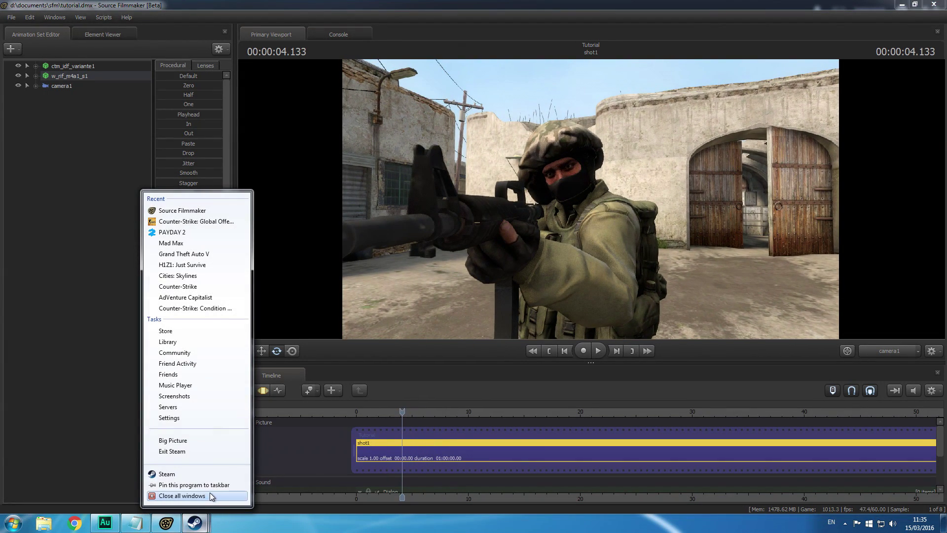
{"action": "left_click", "coordinate": [210, 494]}
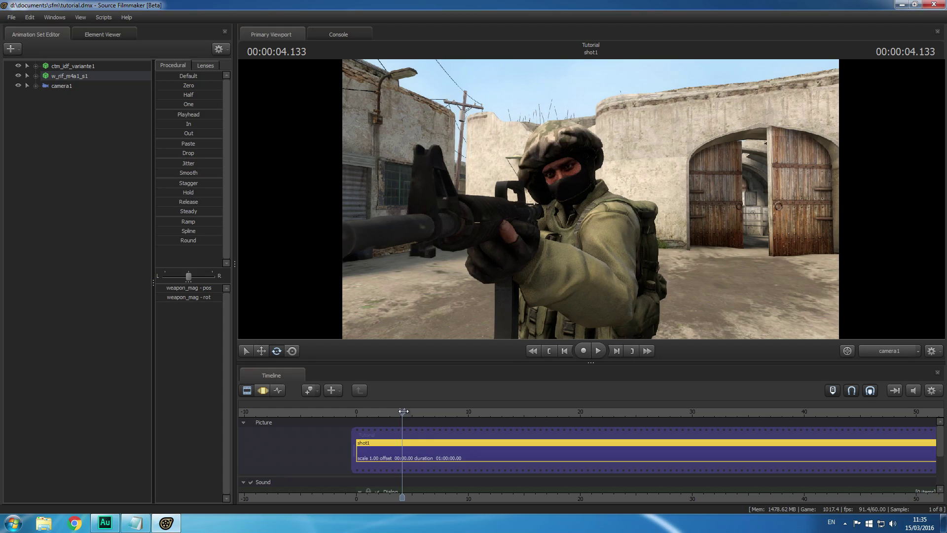
Place the playhead at exactly 20 seconds and shorten both the sequence and shot1 to end there
{"action": "left_click_drag", "start_coordinate": [402, 411], "coordinate": [580, 433]}
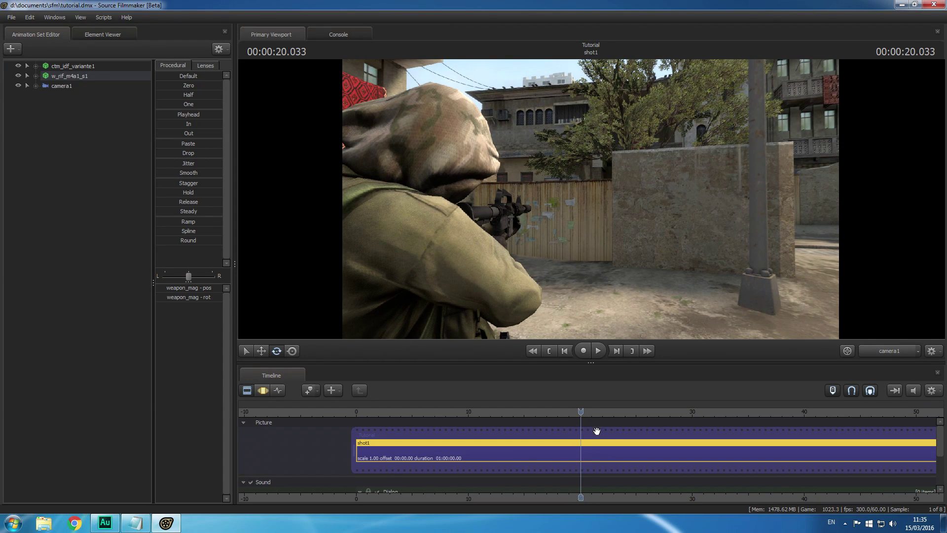
{"action": "left_click", "coordinate": [565, 351]}
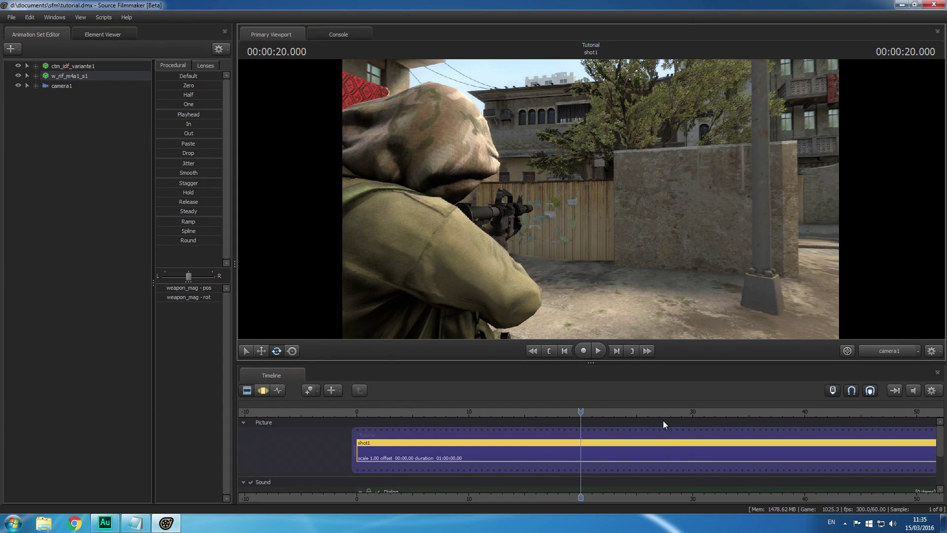
{"action": "middle_click_drag", "start_coordinate": [641, 452], "coordinate": [885, 453]}
{"action": "left_click_drag", "start_coordinate": [853, 452], "coordinate": [402, 453]}
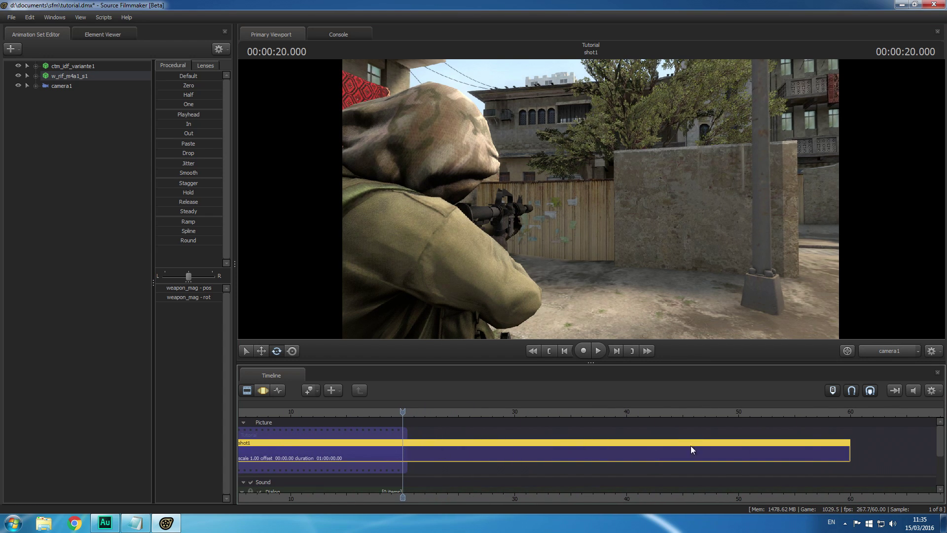
{"action": "left_click_drag", "start_coordinate": [848, 452], "coordinate": [403, 459]}
Scrub the trimmed shot1 from the start to about 18.3 seconds and save the session
{"action": "left_click_drag", "start_coordinate": [382, 497], "coordinate": [568, 496]}
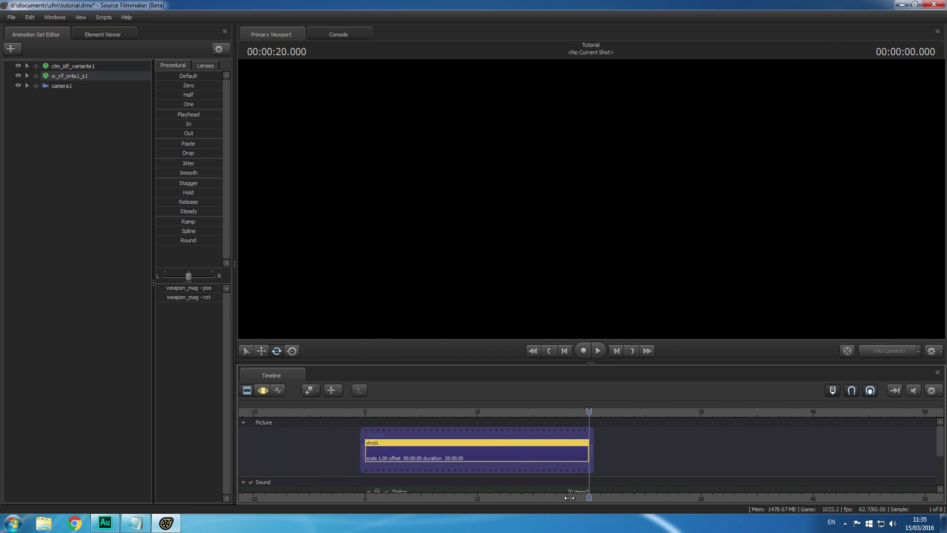
{"action": "left_click", "coordinate": [356, 415]}
{"action": "left_click_drag", "start_coordinate": [365, 414], "coordinate": [570, 427]}
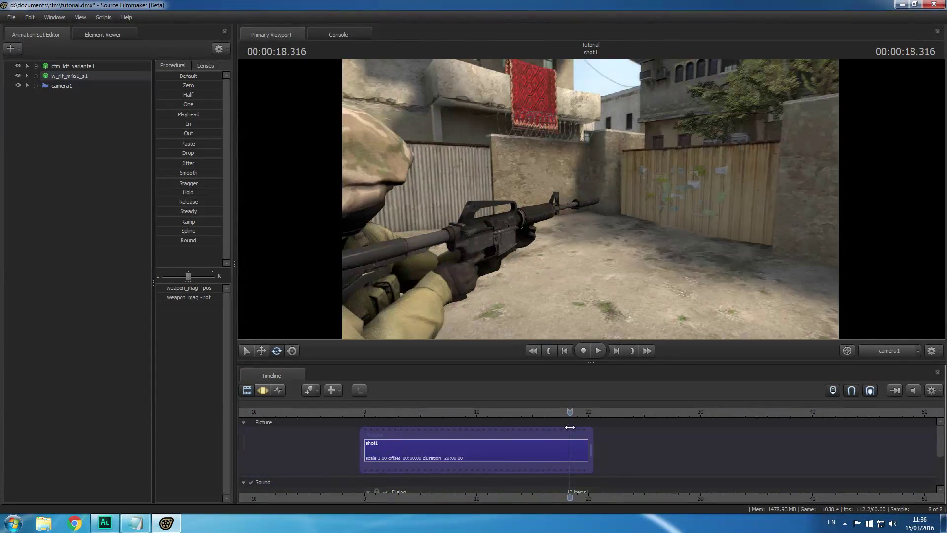
{"action": "left_click", "coordinate": [101, 194]}
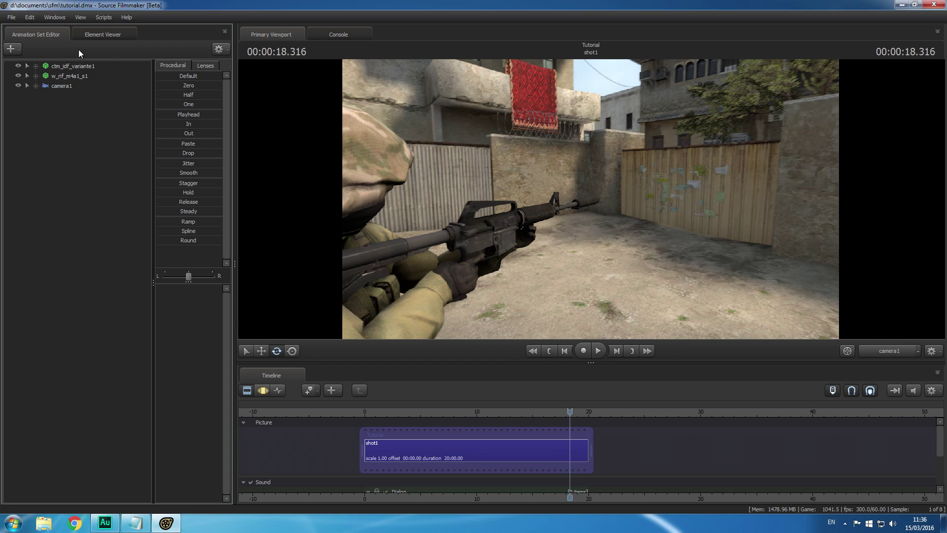
Open the movie export settings and move the dialog over the viewport
{"action": "left_click", "coordinate": [11, 18]}
{"action": "mouse_move", "coordinate": [64, 133]}
{"action": "mouse_move", "coordinate": [69, 117]}
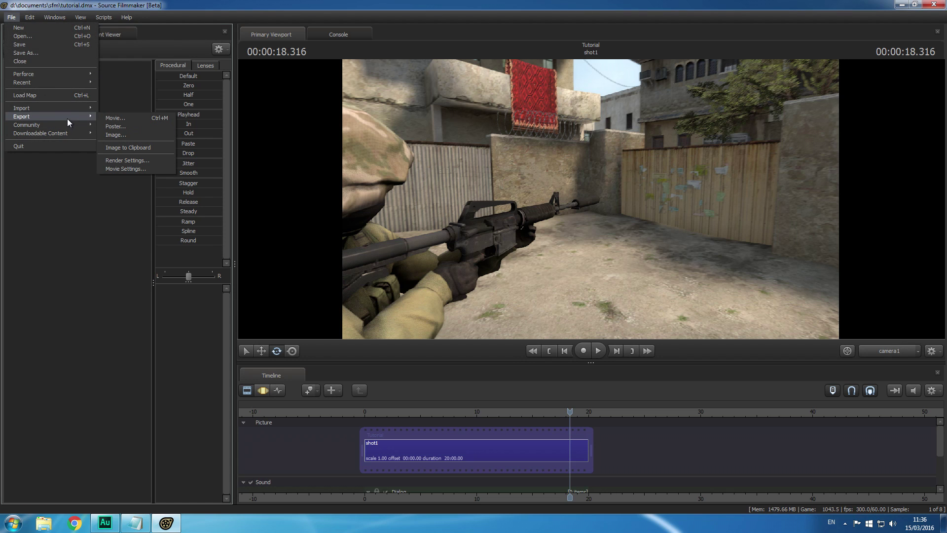
{"action": "left_click", "coordinate": [113, 119]}
{"action": "left_click_drag", "start_coordinate": [425, 188], "coordinate": [558, 145]}
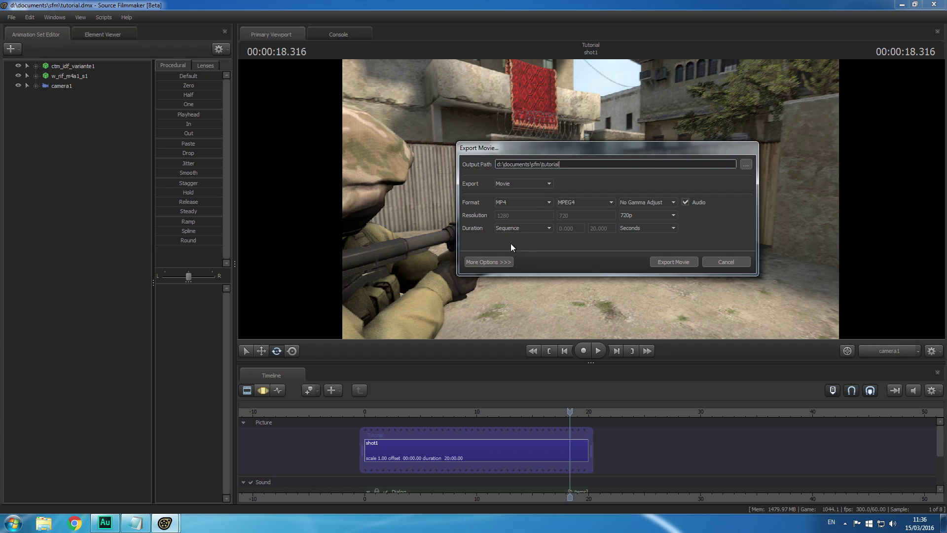
Check the available export types and resolution presets, keeping Movie and 720p
{"action": "left_click", "coordinate": [538, 182]}
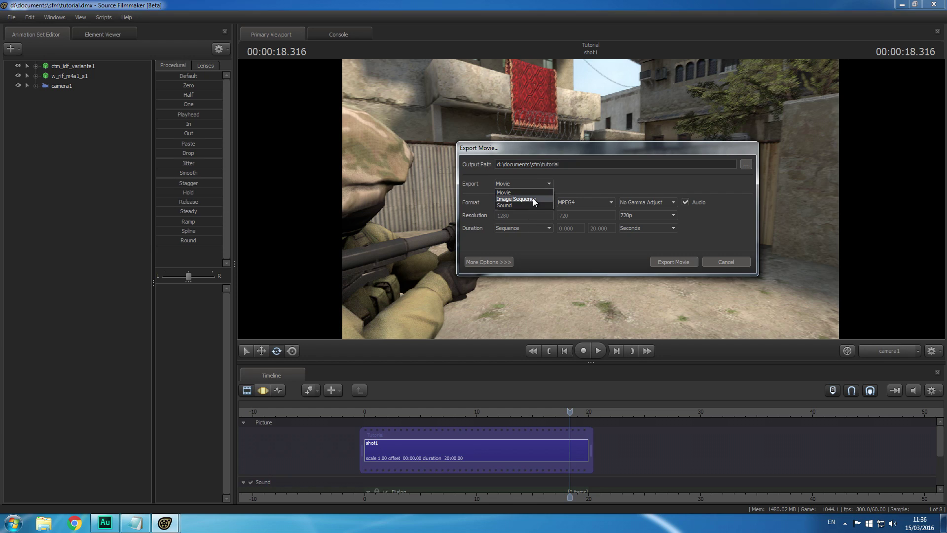
{"action": "left_click", "coordinate": [544, 240]}
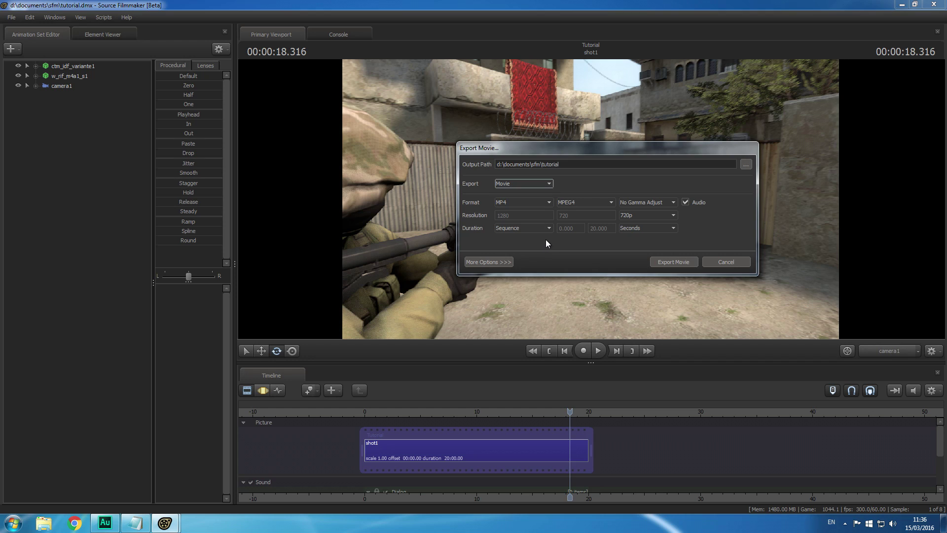
{"action": "left_click", "coordinate": [638, 215]}
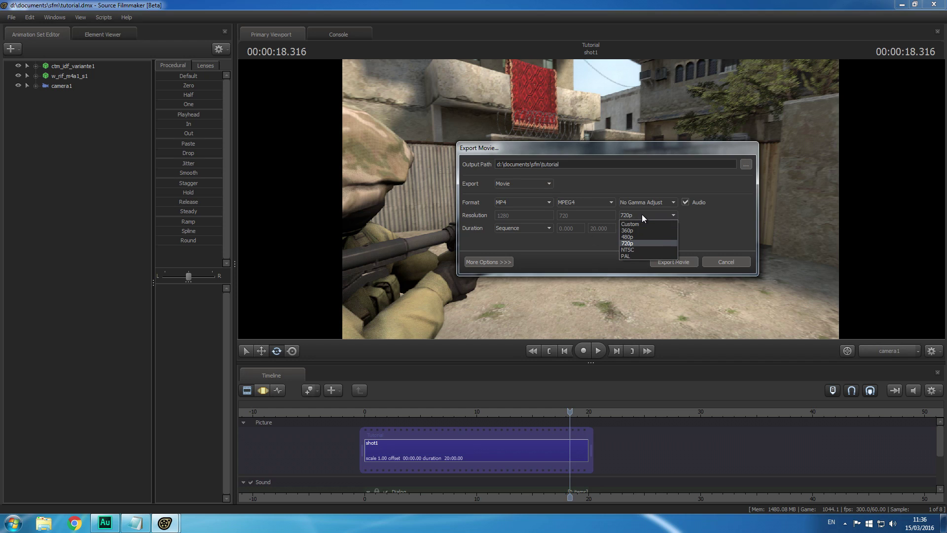
{"action": "left_click", "coordinate": [628, 242]}
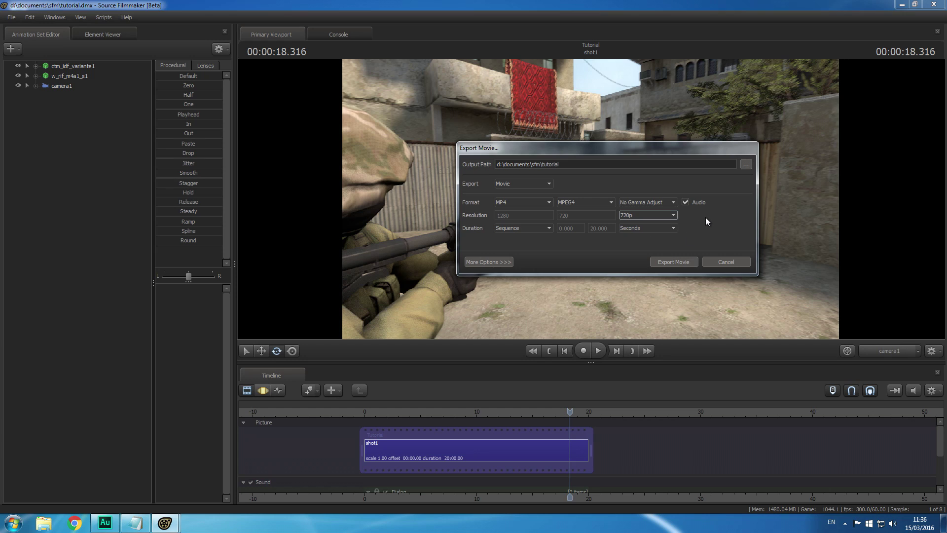
Exclude audio from the movie export and expand the dialog's additional render options
{"action": "left_click", "coordinate": [685, 202]}
{"action": "left_click_drag", "start_coordinate": [562, 147], "coordinate": [560, 111]}
{"action": "left_click", "coordinate": [494, 228]}
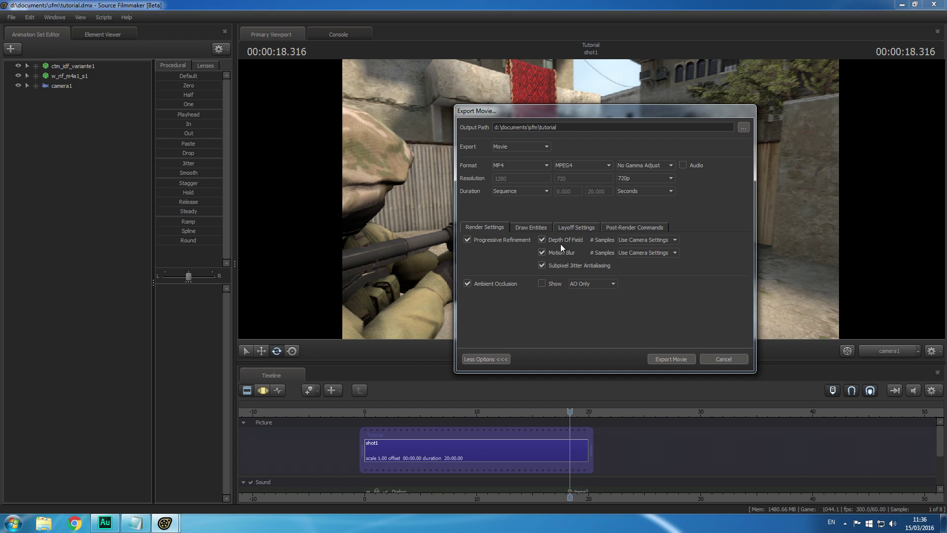
Review the export's draw entities, layoff frame rate override and post-render command options
{"action": "left_click", "coordinate": [550, 227]}
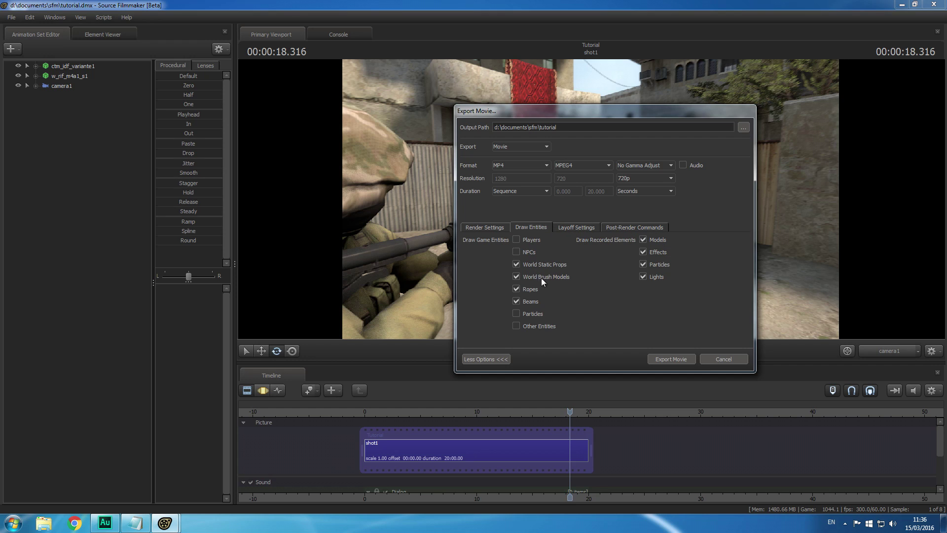
{"action": "left_click", "coordinate": [577, 228]}
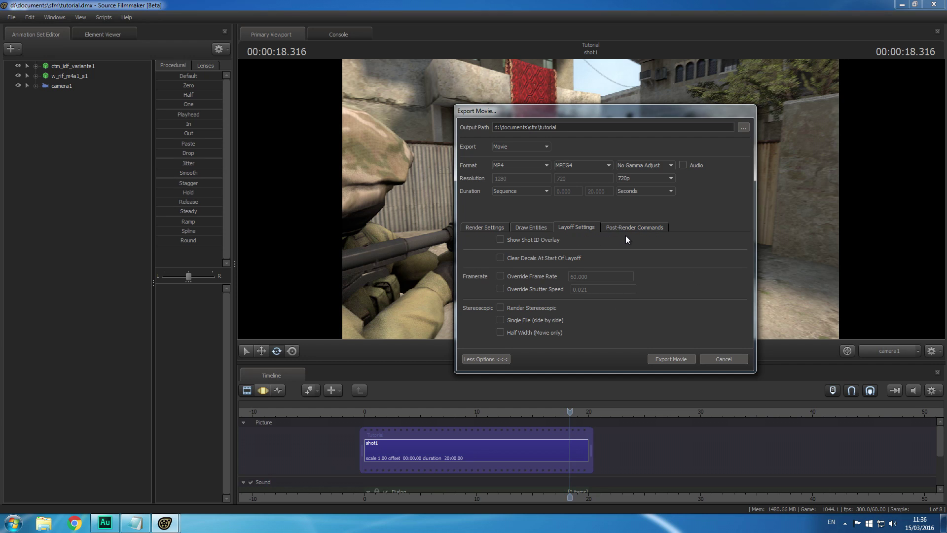
{"action": "left_click", "coordinate": [523, 276]}
{"action": "double_click", "coordinate": [595, 276]}
{"action": "left_click", "coordinate": [597, 276]}
{"action": "left_click", "coordinate": [631, 228]}
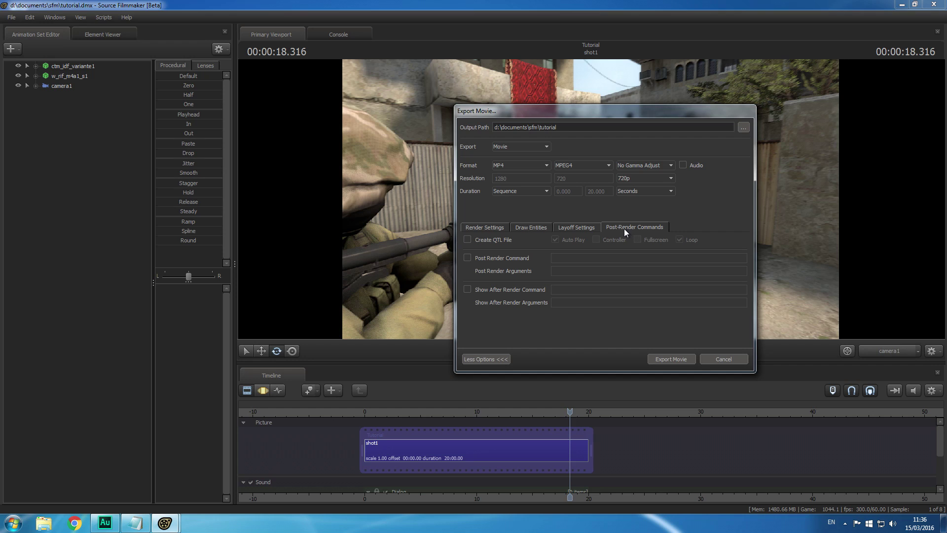
Turn off depth of field in the render settings and export the 720p MP4 movie to d:\documents\sfm\tutorial
{"action": "left_click", "coordinate": [536, 226]}
{"action": "left_click", "coordinate": [507, 227]}
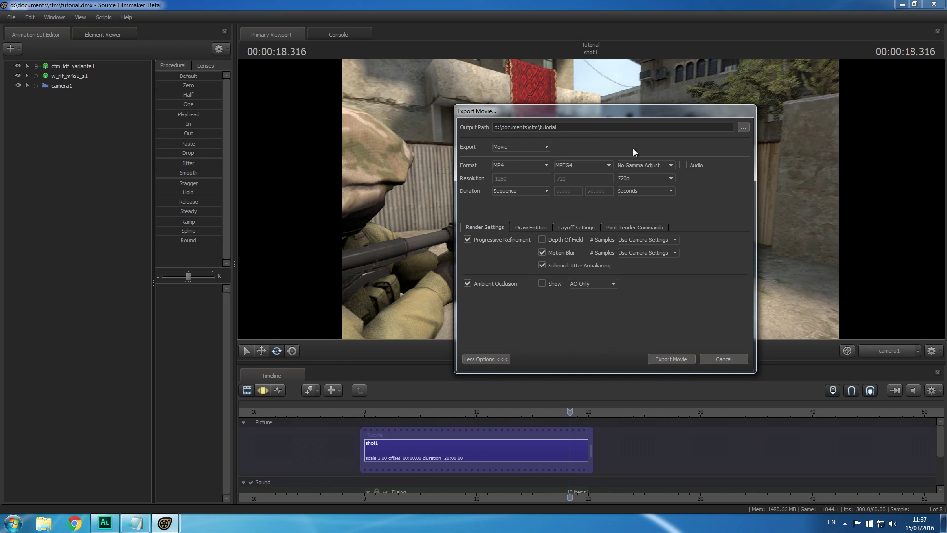
{"action": "left_click", "coordinate": [676, 359]}
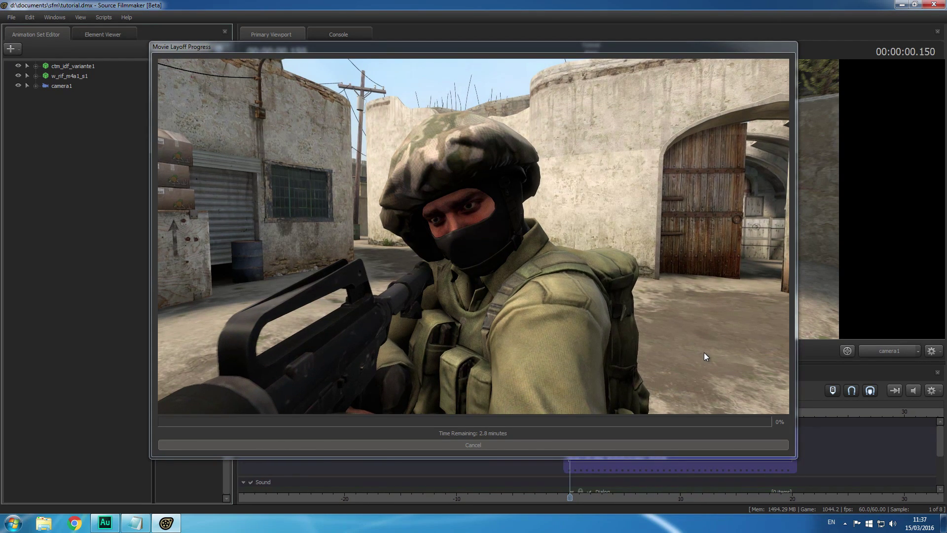
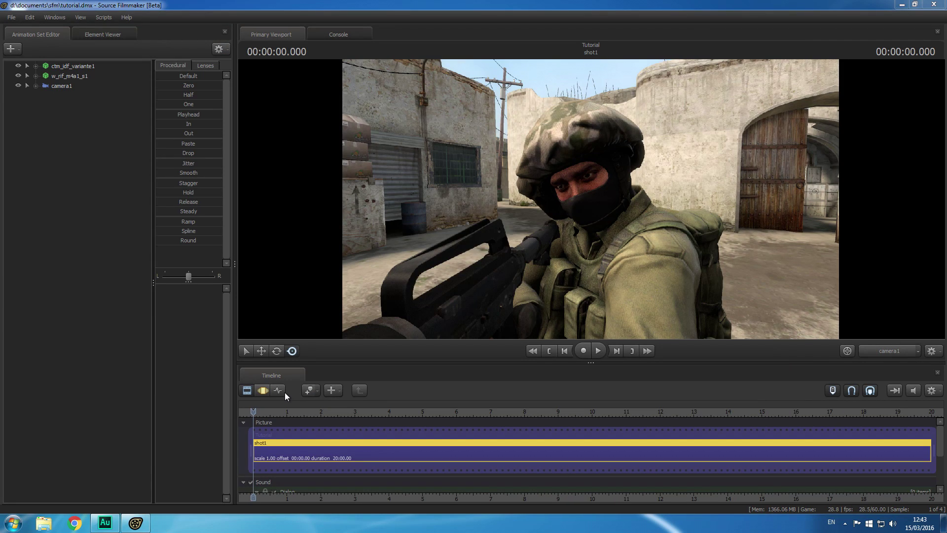
Scrub shot1 from the start to about 1.35 seconds
{"action": "left_click_drag", "start_coordinate": [255, 412], "coordinate": [298, 407]}
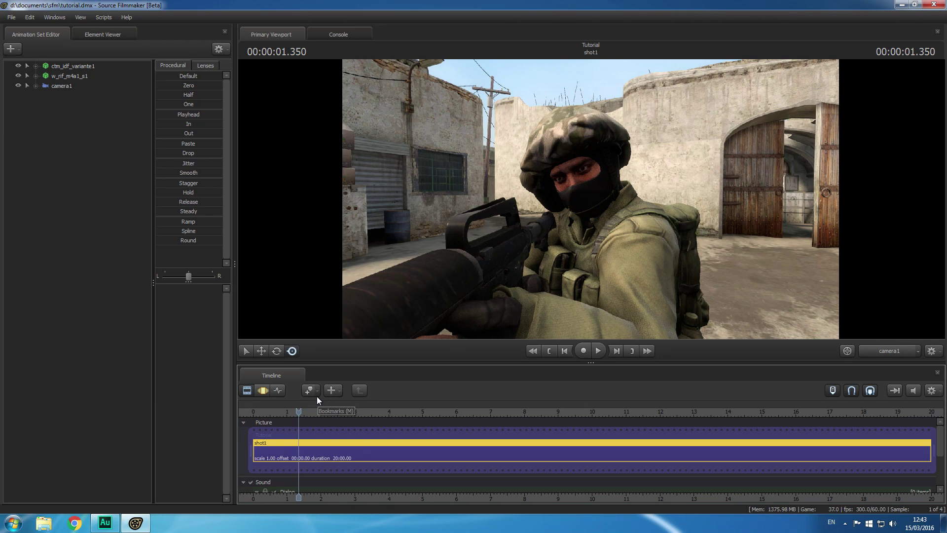
Enable the depth overlay with the console command r_depthoverlay 1 and play the shot briefly to refresh the viewport
{"action": "left_click", "coordinate": [328, 37]}
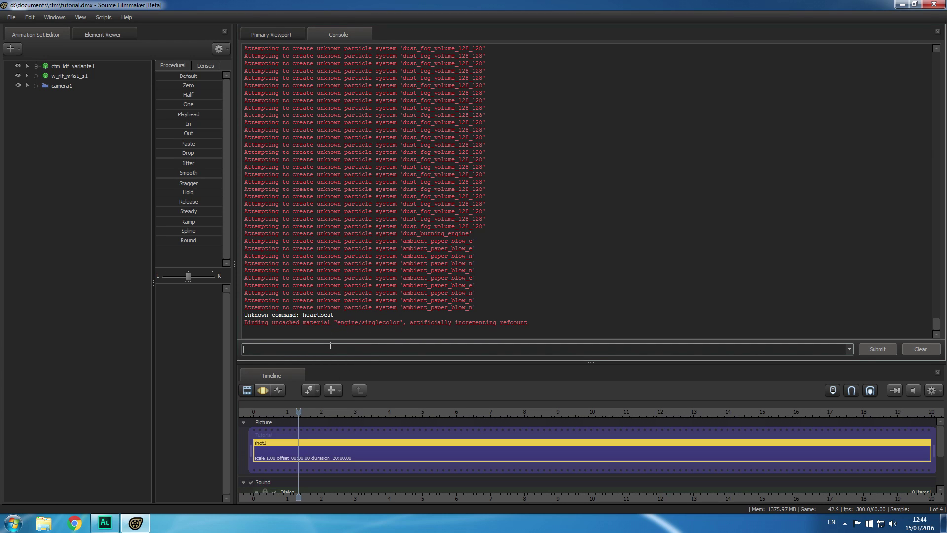
{"action": "type", "text": "r_depth"}
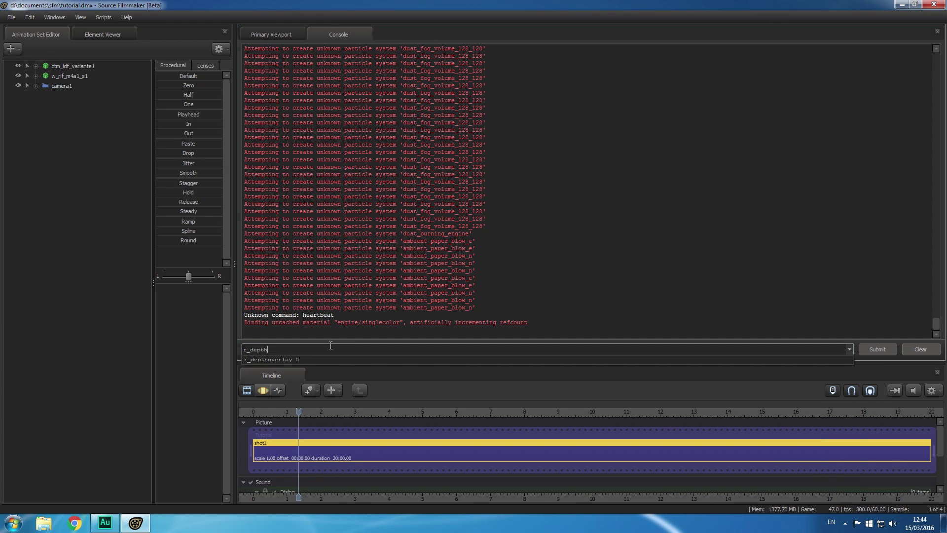
{"action": "key", "text": "Tab"}
{"action": "type", "text": "1"}
{"action": "key", "text": "Return"}
{"action": "left_click", "coordinate": [271, 36]}
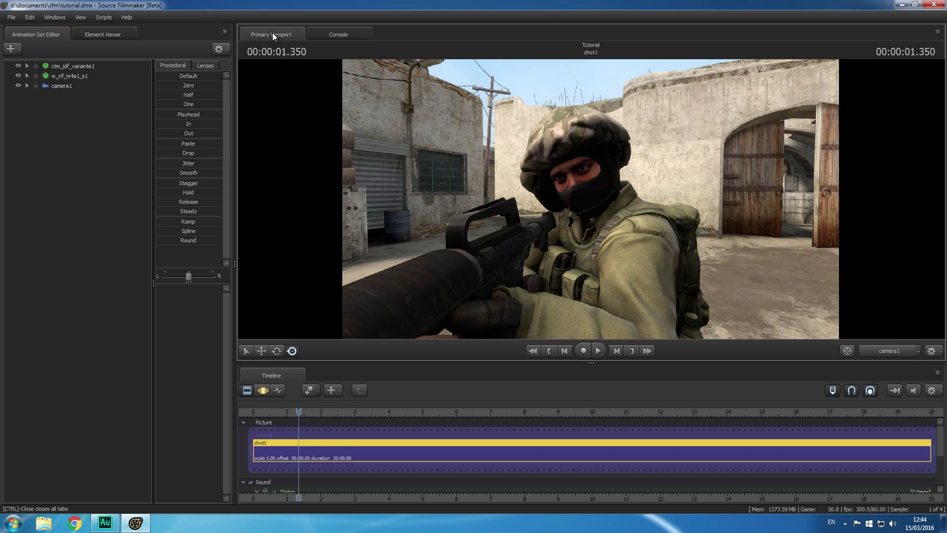
{"action": "left_click", "coordinate": [597, 352]}
{"action": "left_click", "coordinate": [597, 351]}
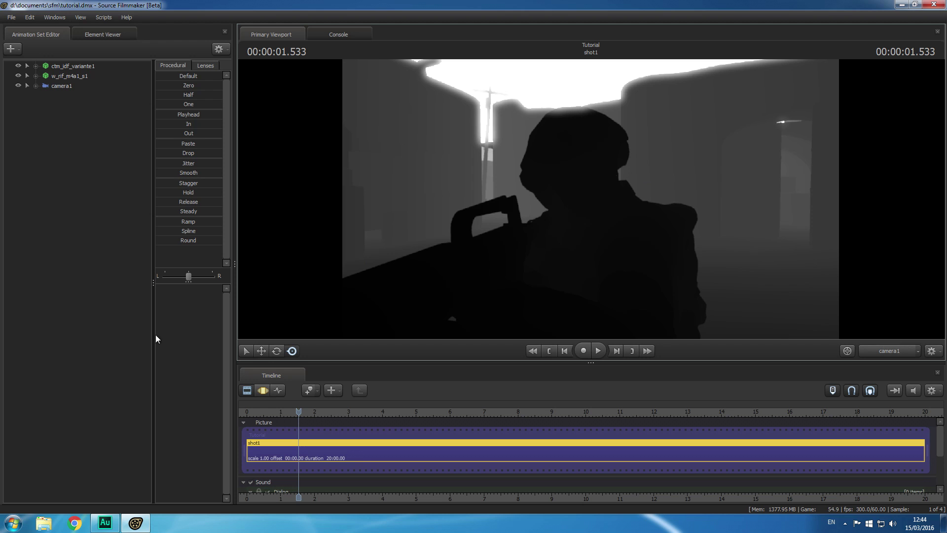
Scrub the depth-overlay view of shot1 up to about 12.6 seconds and return to the start
{"action": "left_click", "coordinate": [303, 413]}
{"action": "left_click_drag", "start_coordinate": [303, 413], "coordinate": [493, 413]}
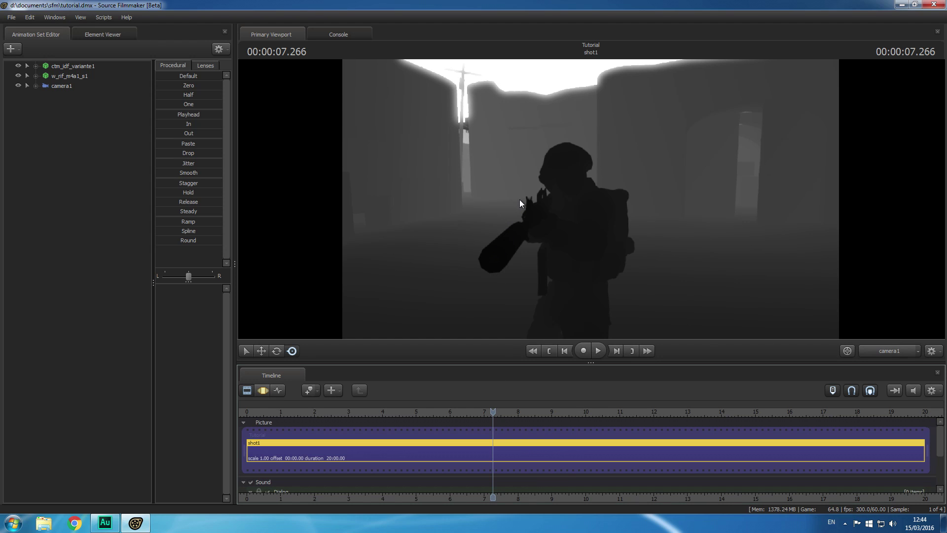
{"action": "left_click_drag", "start_coordinate": [490, 413], "coordinate": [255, 429]}
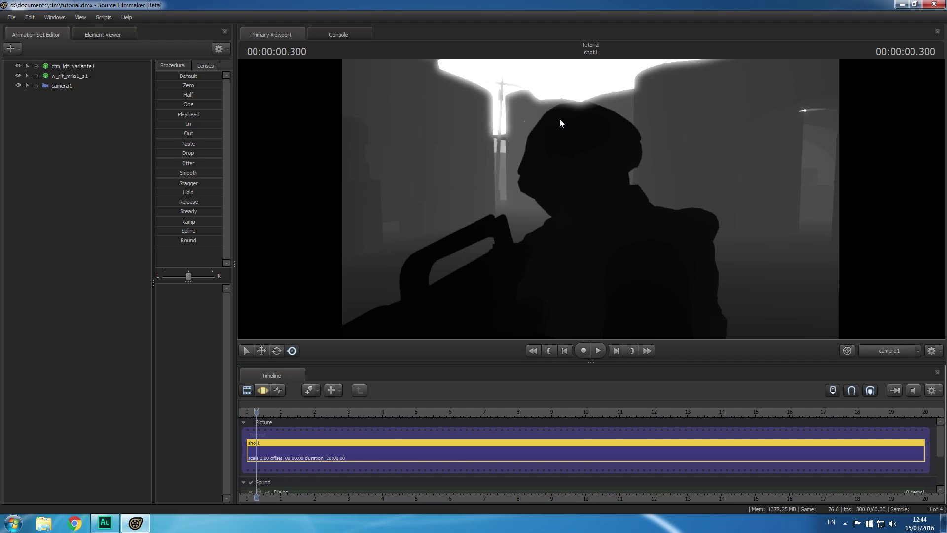
{"action": "left_click_drag", "start_coordinate": [256, 413], "coordinate": [546, 415]}
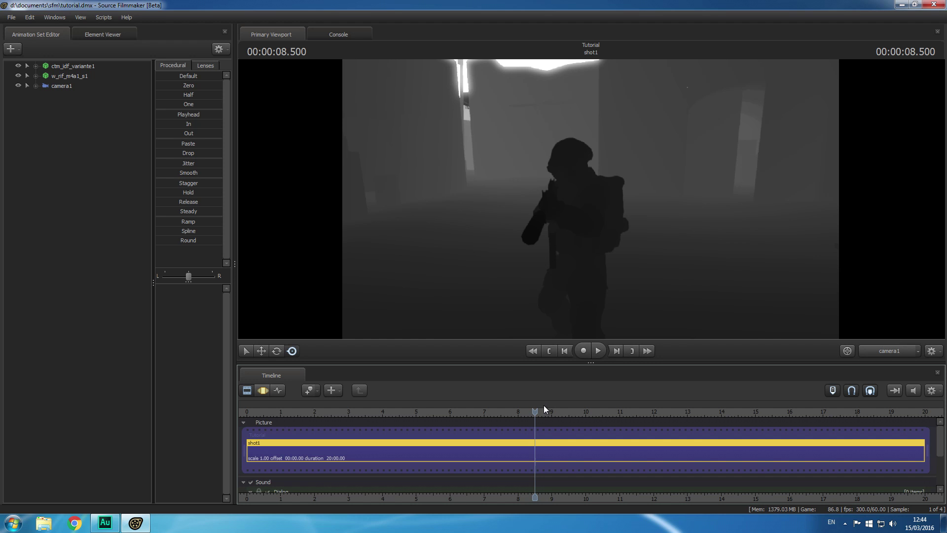
{"action": "left_click", "coordinate": [537, 417]}
{"action": "left_click_drag", "start_coordinate": [538, 416], "coordinate": [674, 416]}
{"action": "left_click", "coordinate": [622, 448]}
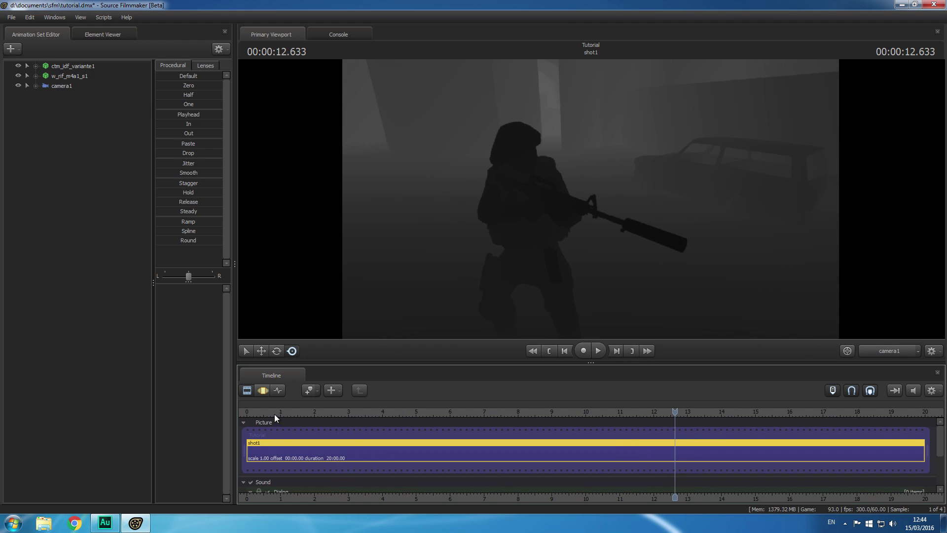
{"action": "key", "text": "Home"}
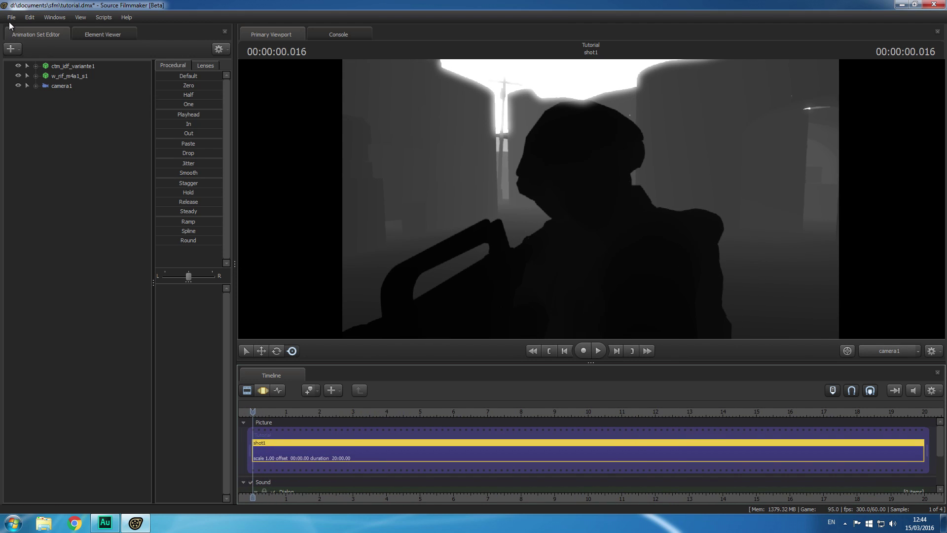
Start a movie export, saving the document changes, and set the output path to d:\documents\sfm\tutorial
{"action": "left_click", "coordinate": [11, 17]}
{"action": "mouse_move", "coordinate": [74, 119]}
{"action": "left_click", "coordinate": [134, 119]}
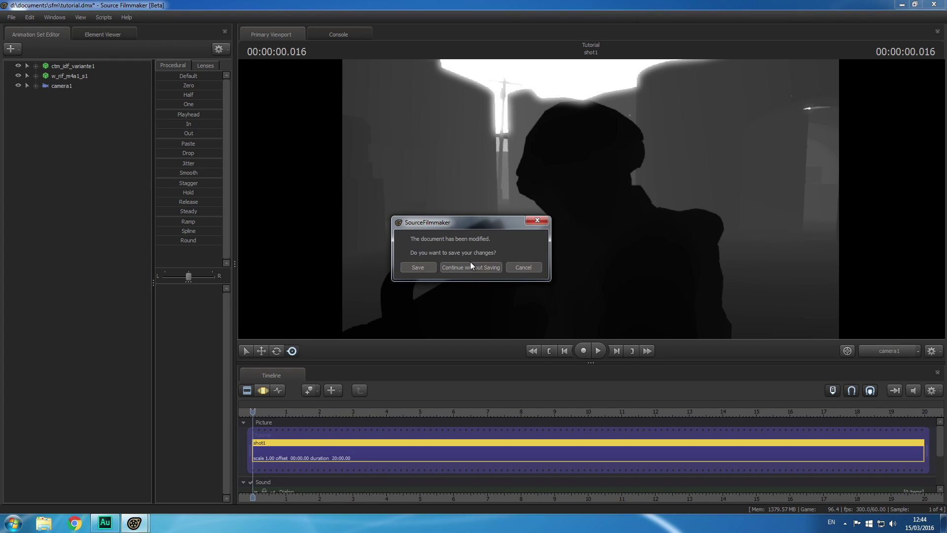
{"action": "left_click", "coordinate": [426, 267]}
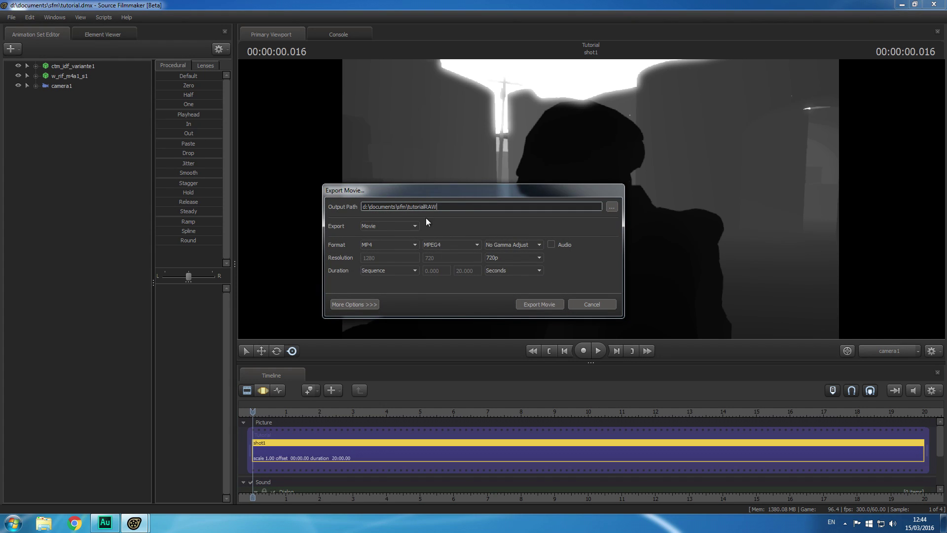
{"action": "left_click_drag", "start_coordinate": [448, 207], "coordinate": [426, 207]}
Expand the depth pass export's additional options and review its render, draw entities and layoff settings
{"action": "left_click", "coordinate": [369, 305]}
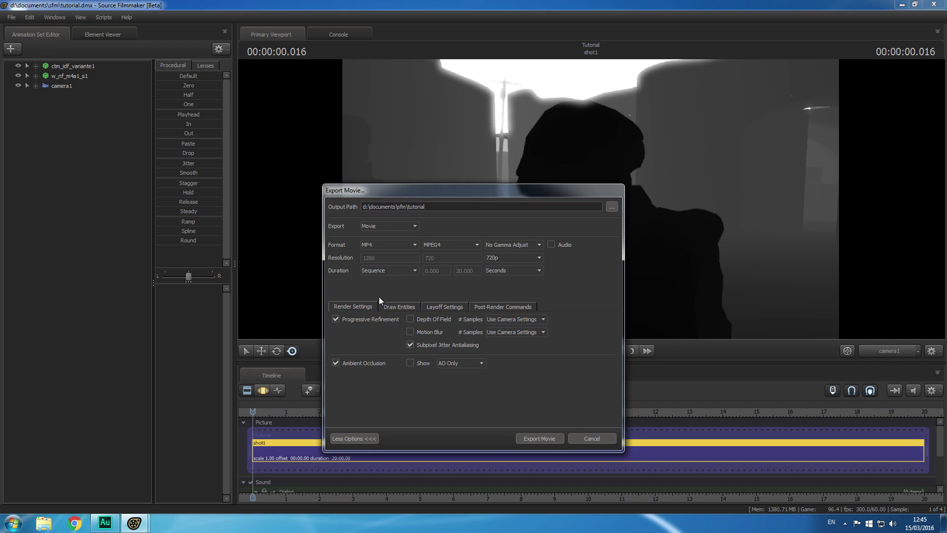
{"action": "left_click", "coordinate": [400, 307]}
{"action": "left_click", "coordinate": [448, 307]}
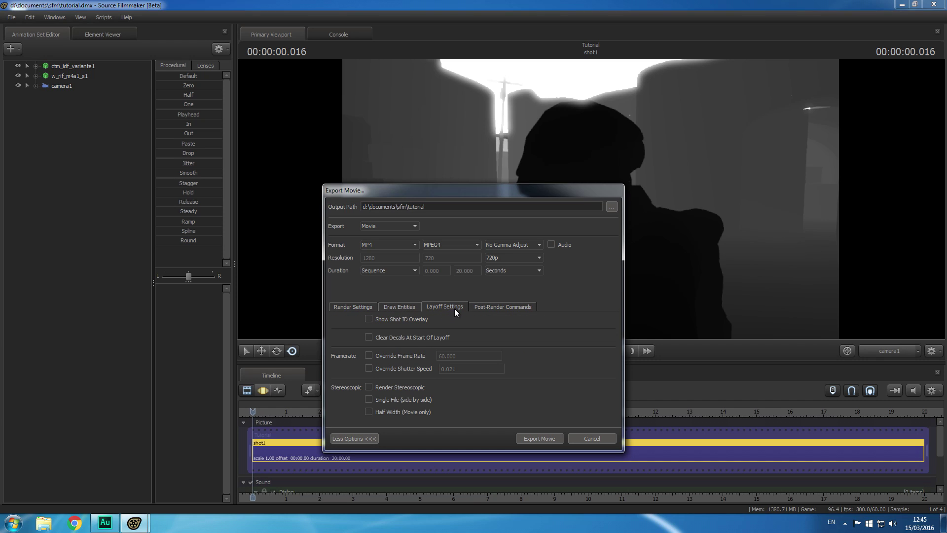
{"action": "left_click", "coordinate": [407, 354]}
{"action": "left_click", "coordinate": [367, 310]}
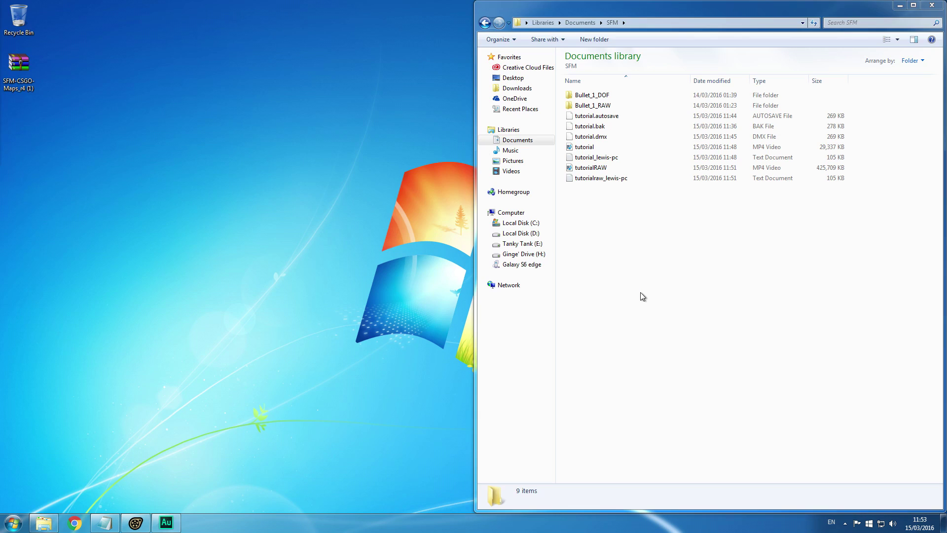
Play the exported tutorial and tutorialRAW videos from the SFM folder, skip ahead in each and close the player
{"action": "double_click", "coordinate": [602, 147]}
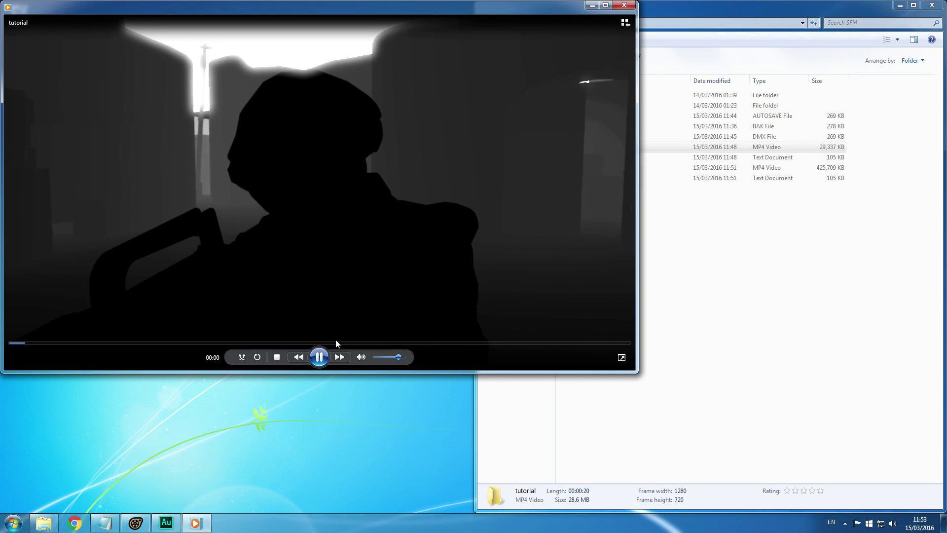
{"action": "left_click_drag", "start_coordinate": [236, 343], "coordinate": [432, 350]}
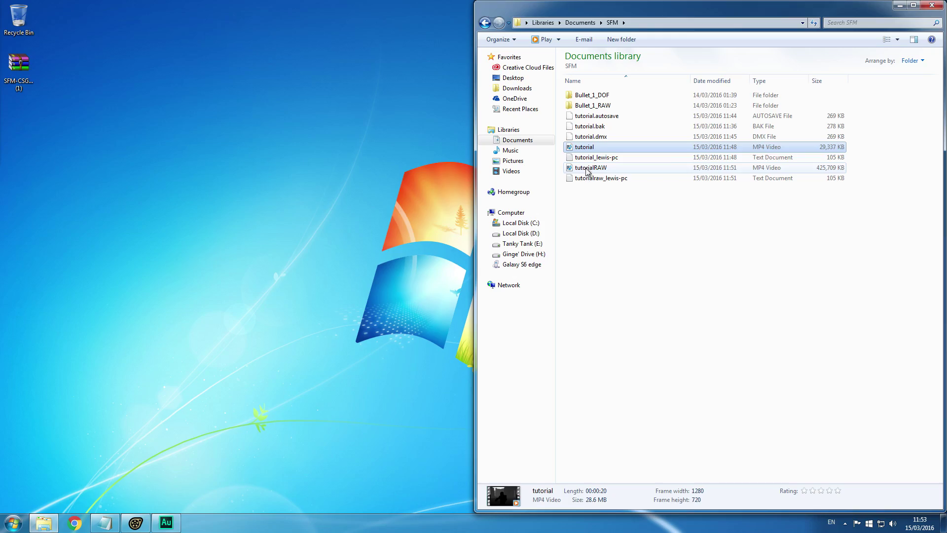
{"action": "double_click", "coordinate": [587, 167]}
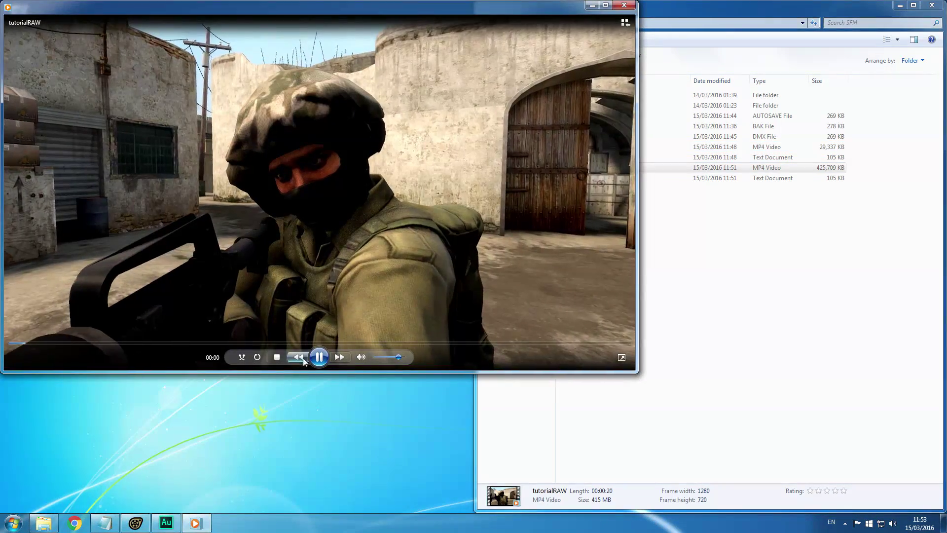
{"action": "left_click", "coordinate": [430, 343]}
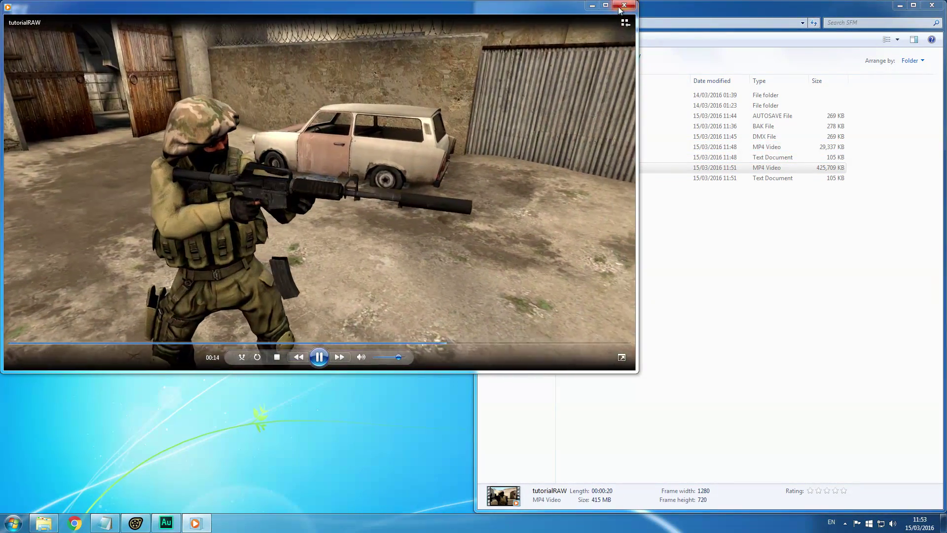
{"action": "left_click", "coordinate": [624, 5]}
{"action": "left_click", "coordinate": [629, 360]}
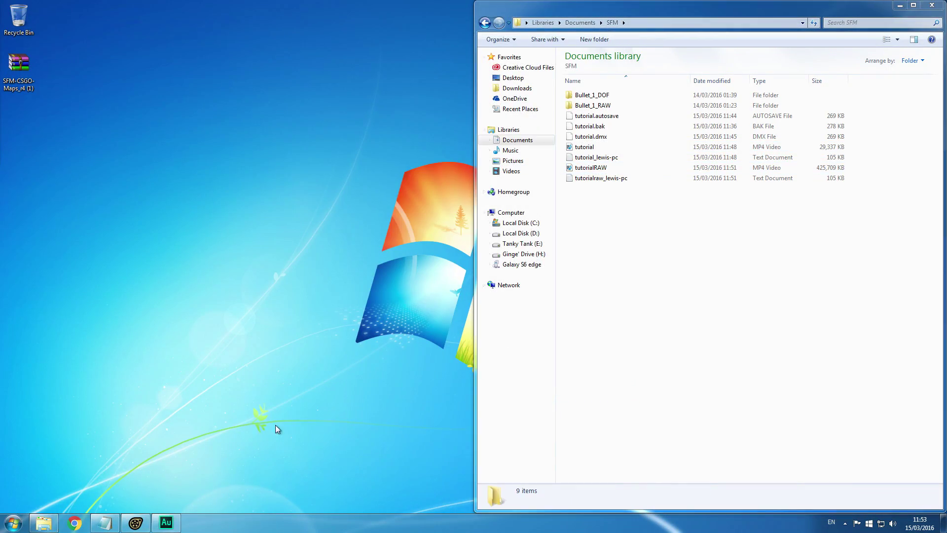
Switch back to Source Filmmaker and inspect camera1's motion in shot1, scrubbing from about 13.6 to 5.2 seconds
{"action": "left_click", "coordinate": [136, 522]}
{"action": "left_click_drag", "start_coordinate": [341, 411], "coordinate": [274, 411]}
{"action": "middle_click_drag", "start_coordinate": [343, 496], "coordinate": [548, 498]}
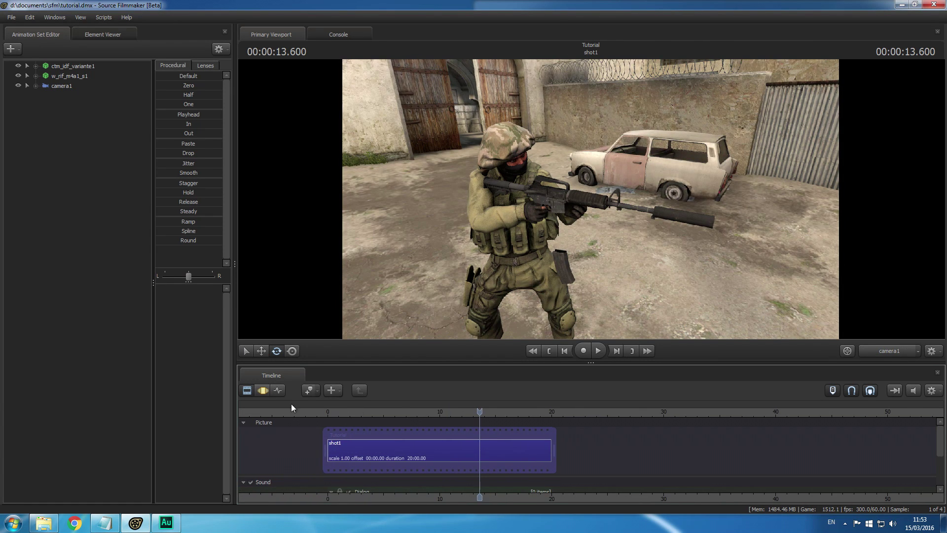
{"action": "left_click", "coordinate": [264, 390]}
{"action": "left_click", "coordinate": [68, 87]}
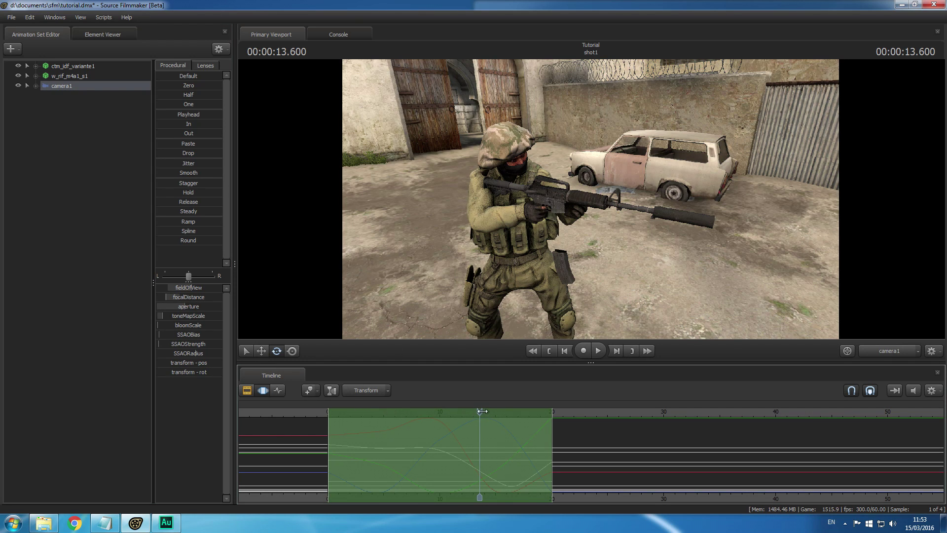
{"action": "left_click_drag", "start_coordinate": [480, 411], "coordinate": [381, 417]}
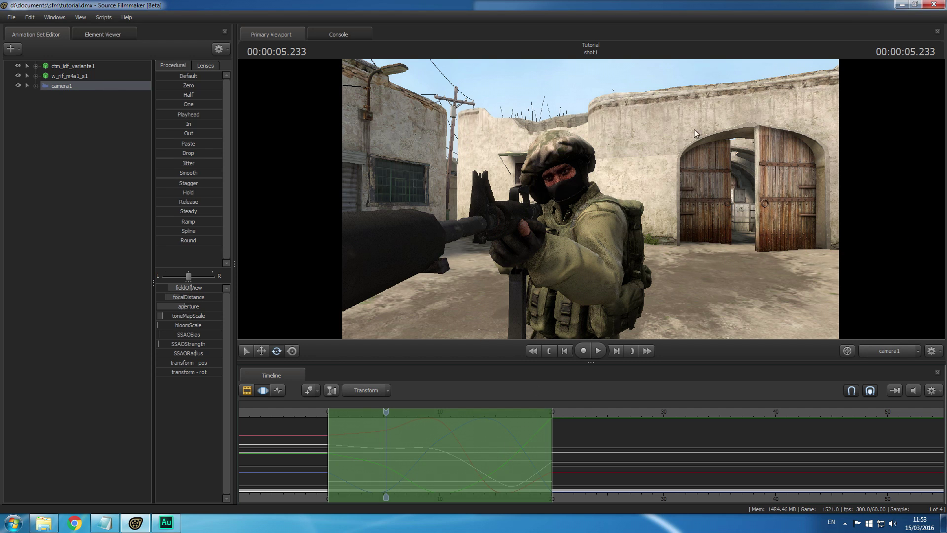
Close Source Filmmaker and launch Adobe After Effects CC 2015
{"action": "left_click", "coordinate": [933, 5]}
{"action": "left_click", "coordinate": [15, 526]}
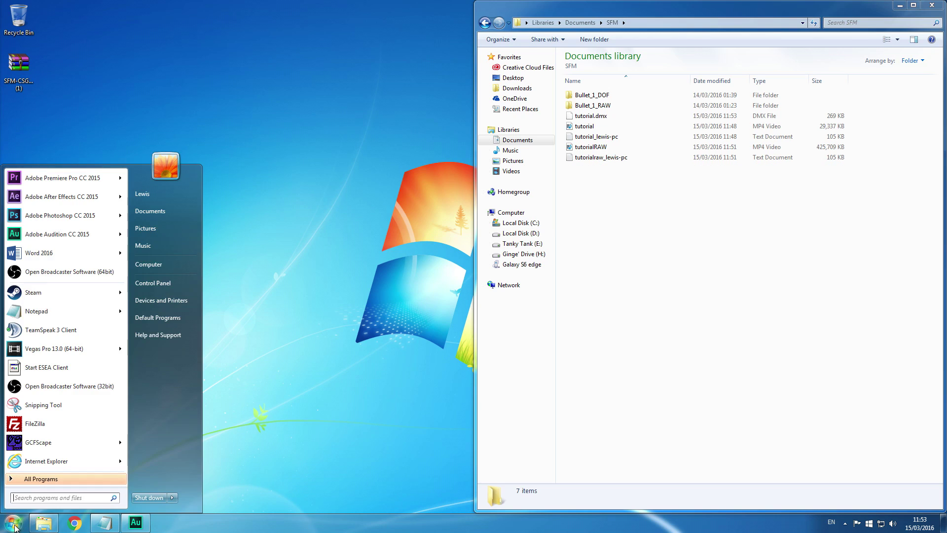
{"action": "left_click", "coordinate": [93, 198]}
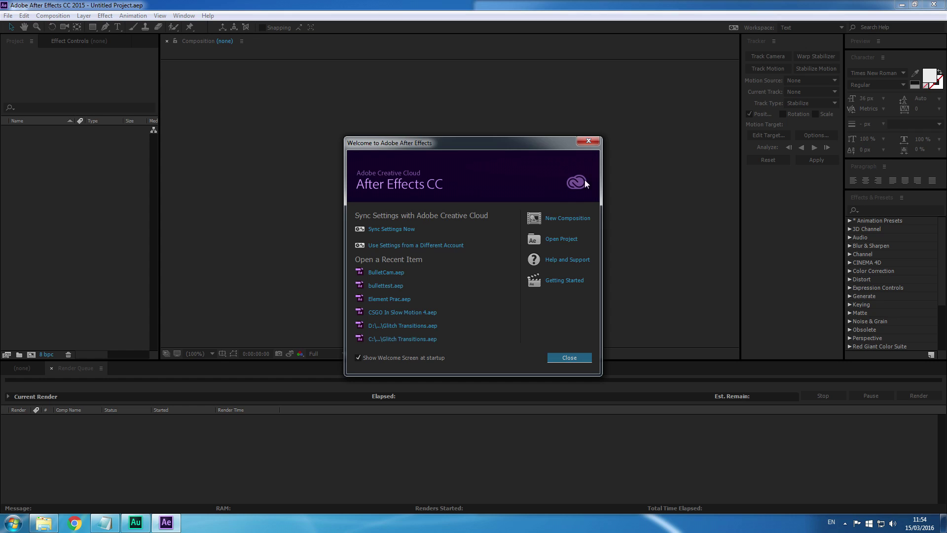
Create a new 60 fps composition named Comp 1, setting its size to 1280 x 720 px
{"action": "left_click", "coordinate": [567, 218]}
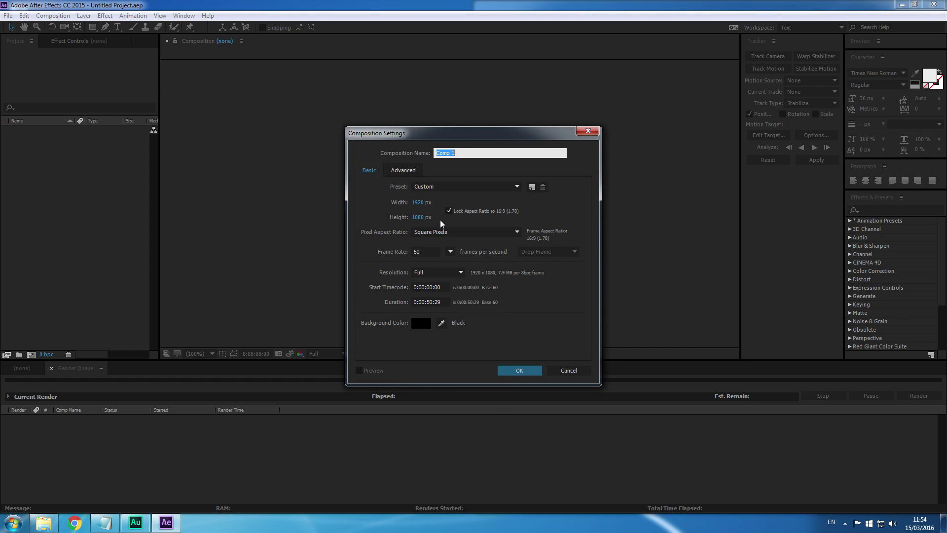
{"action": "left_click", "coordinate": [418, 202]}
{"action": "left_click", "coordinate": [420, 218]}
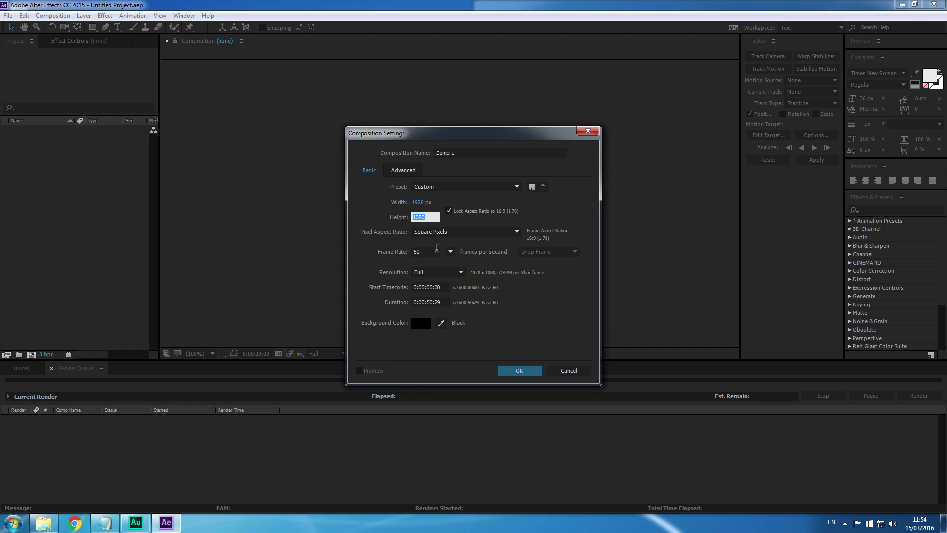
{"action": "left_click", "coordinate": [447, 187]}
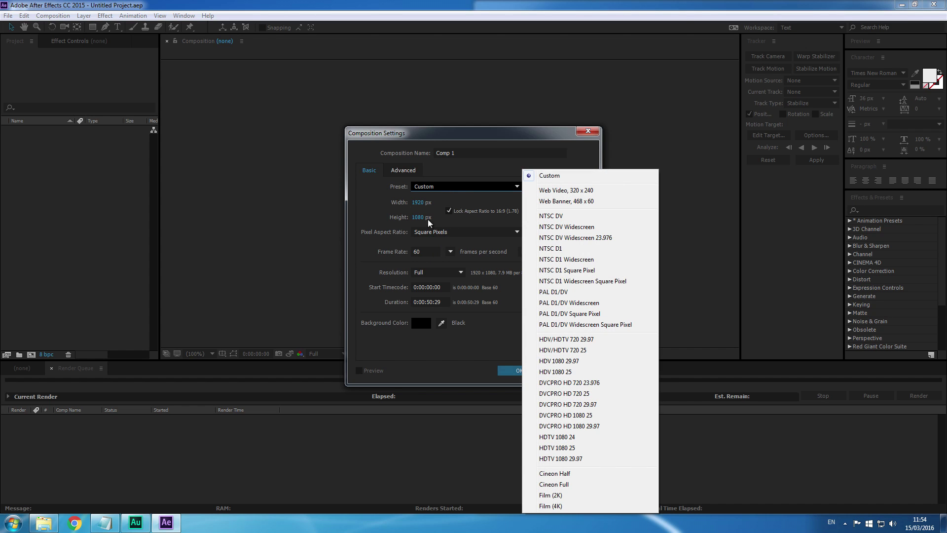
{"action": "left_click", "coordinate": [416, 201]}
{"action": "type", "text": "1280"}
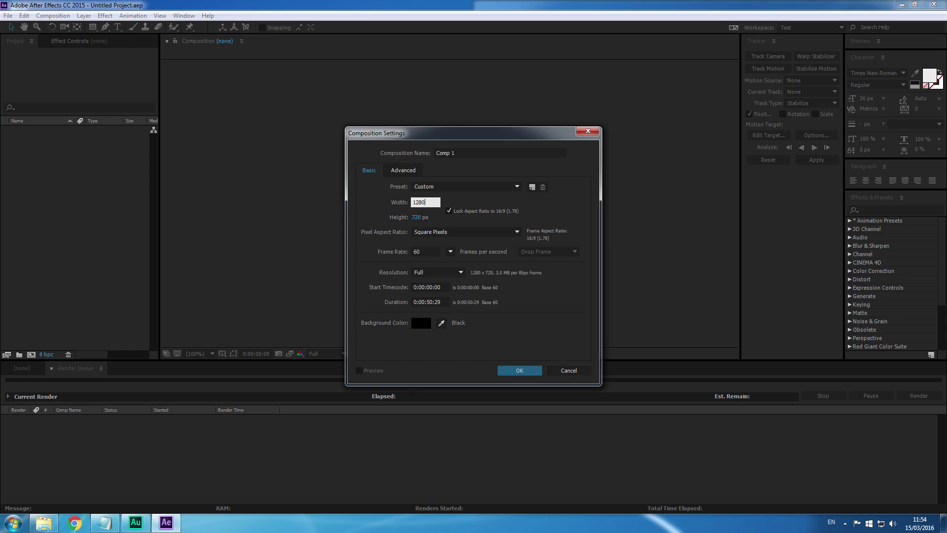
{"action": "left_click", "coordinate": [527, 371]}
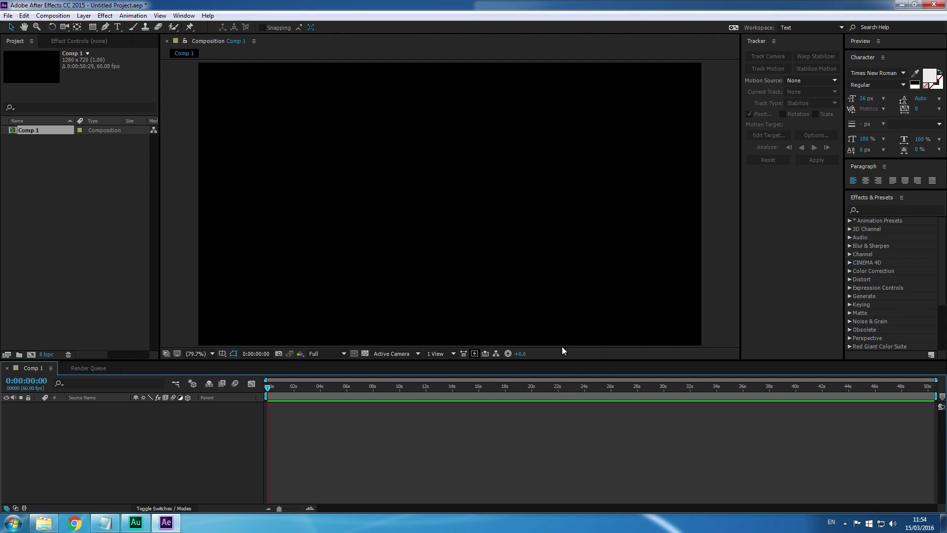
Import the tutorial and tutorialRAW MP4 videos from the SFM folder into the After Effects project
{"action": "left_click", "coordinate": [44, 522]}
{"action": "left_click", "coordinate": [598, 147]}
{"action": "left_click", "coordinate": [597, 127], "text": "ctrl"}
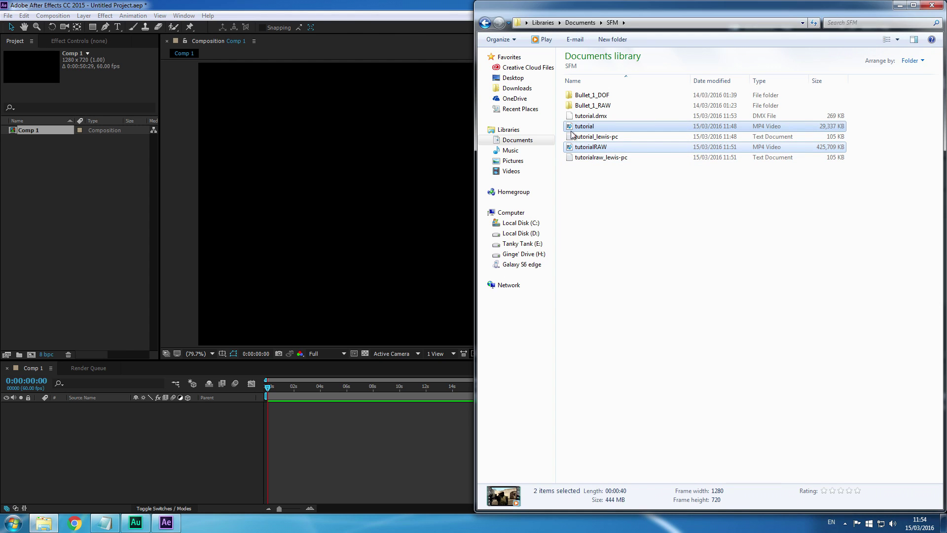
{"action": "key", "text": "Return"}
{"action": "left_click", "coordinate": [624, 5]}
{"action": "left_click_drag", "start_coordinate": [587, 129], "coordinate": [147, 199]}
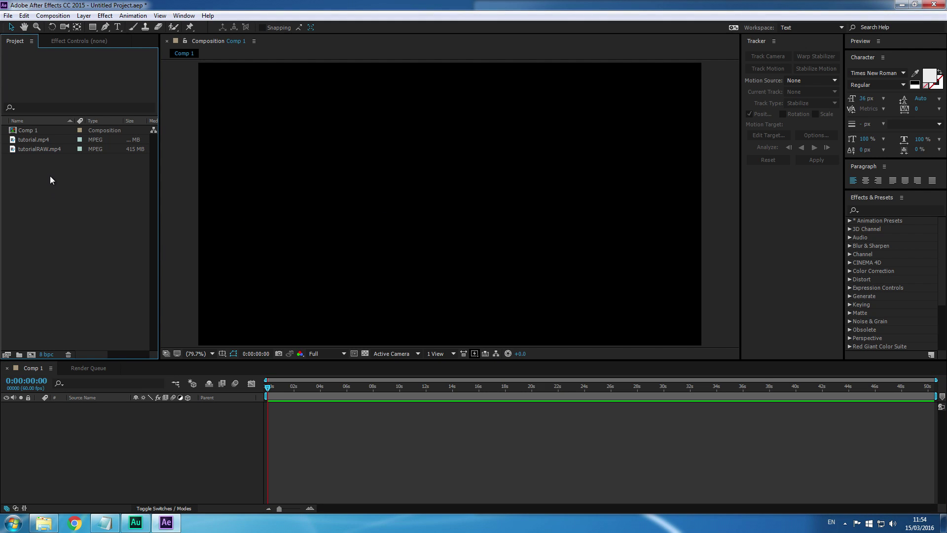
Add tutorialRAW.mp4 as a layer in Comp 1's timeline
{"action": "left_click", "coordinate": [43, 138]}
{"action": "left_click", "coordinate": [48, 165]}
{"action": "left_click_drag", "start_coordinate": [40, 149], "coordinate": [135, 433]}
View the clip at about 6 seconds in Quarter preview resolution, return to the start and restore Full resolution
{"action": "left_click_drag", "start_coordinate": [273, 389], "coordinate": [347, 393]}
{"action": "left_click", "coordinate": [328, 353]}
{"action": "left_click", "coordinate": [344, 411]}
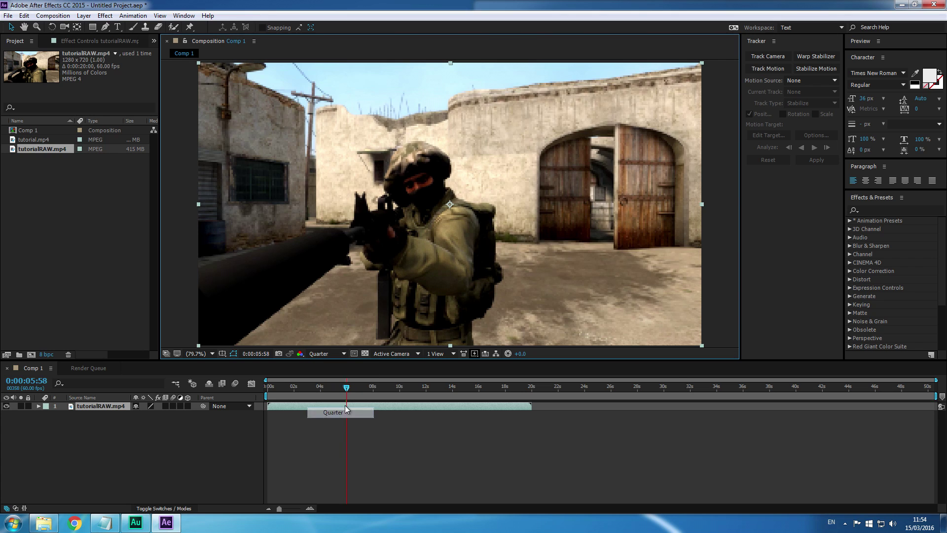
{"action": "left_click_drag", "start_coordinate": [354, 386], "coordinate": [268, 387]}
{"action": "left_click", "coordinate": [320, 354]}
{"action": "left_click", "coordinate": [339, 386]}
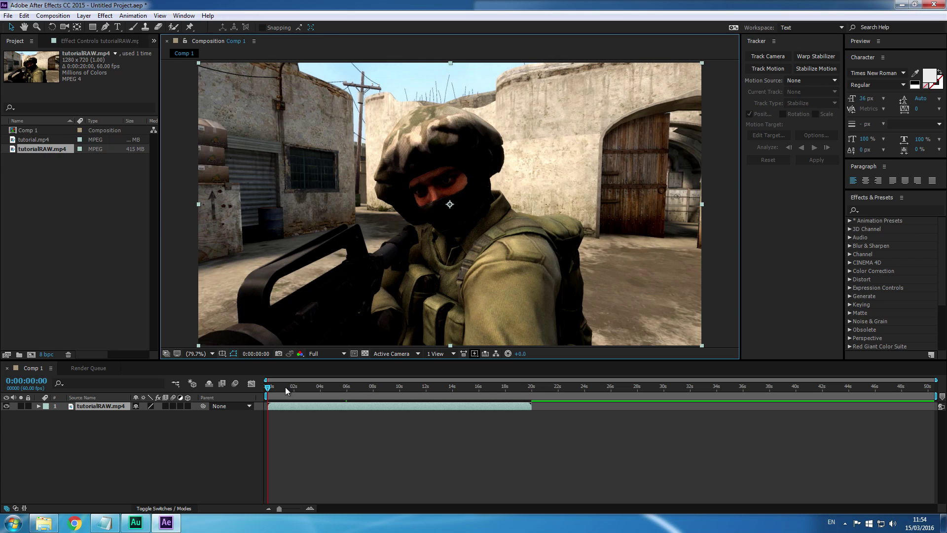
Add the depth pass tutorial.mp4 to Comp 1 as the layer above tutorialRAW.mp4
{"action": "left_click", "coordinate": [40, 140]}
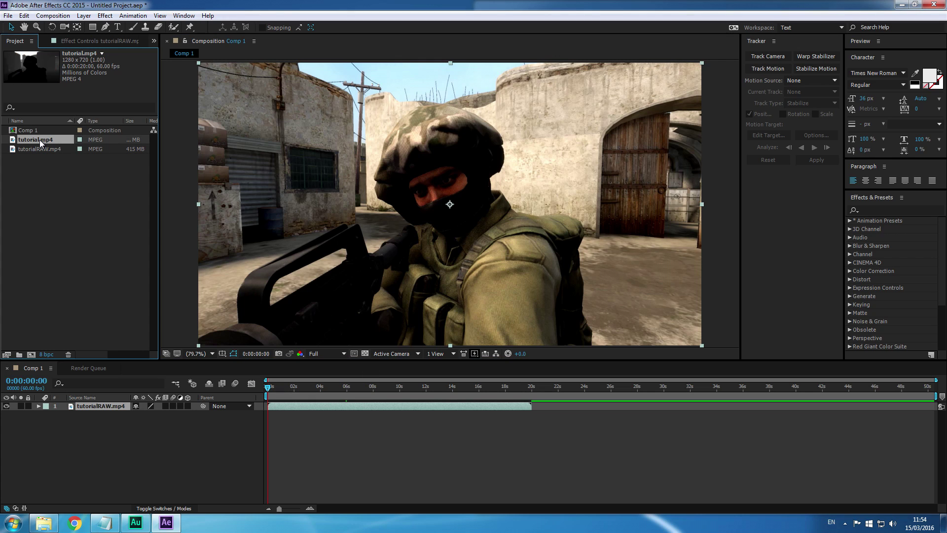
{"action": "left_click_drag", "start_coordinate": [98, 387], "coordinate": [102, 403]}
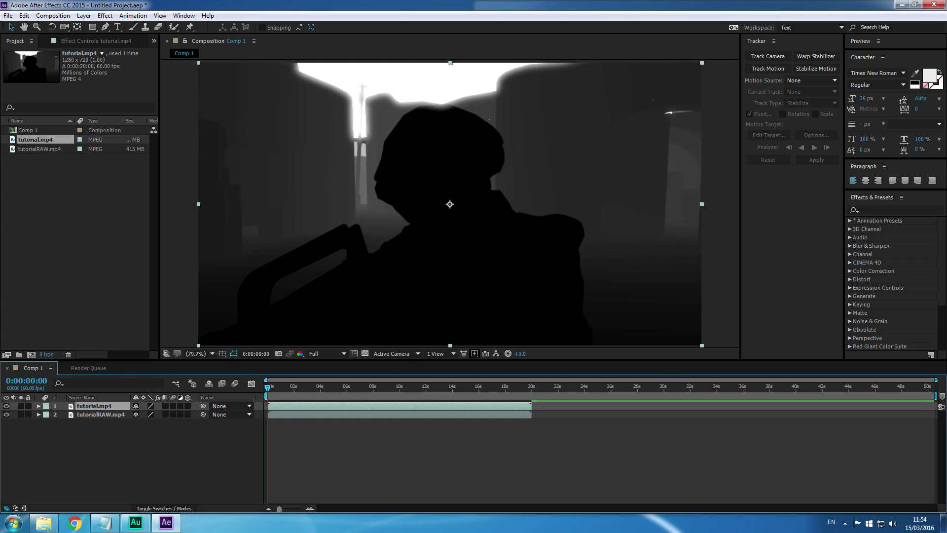
Add an adjustment layer above both clips in Comp 1 and apply the Camera Lens Blur effect to it
{"action": "left_click", "coordinate": [85, 15]}
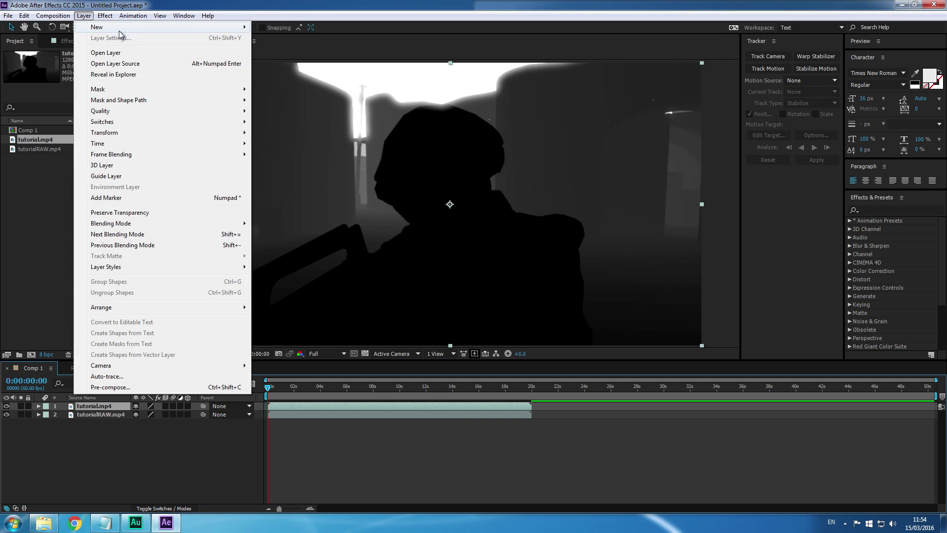
{"action": "mouse_move", "coordinate": [119, 29]}
{"action": "left_click", "coordinate": [311, 91]}
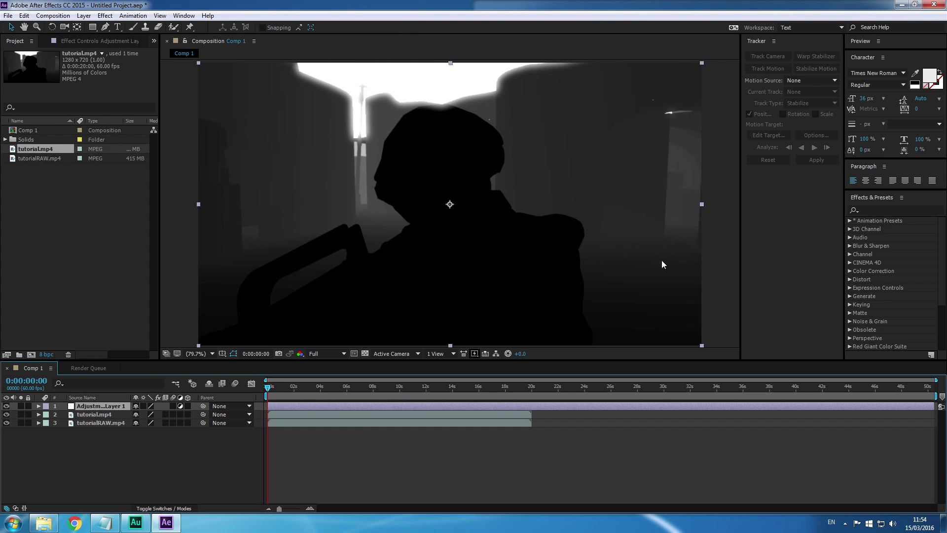
{"action": "left_click", "coordinate": [899, 210]}
{"action": "type", "text": "camera"}
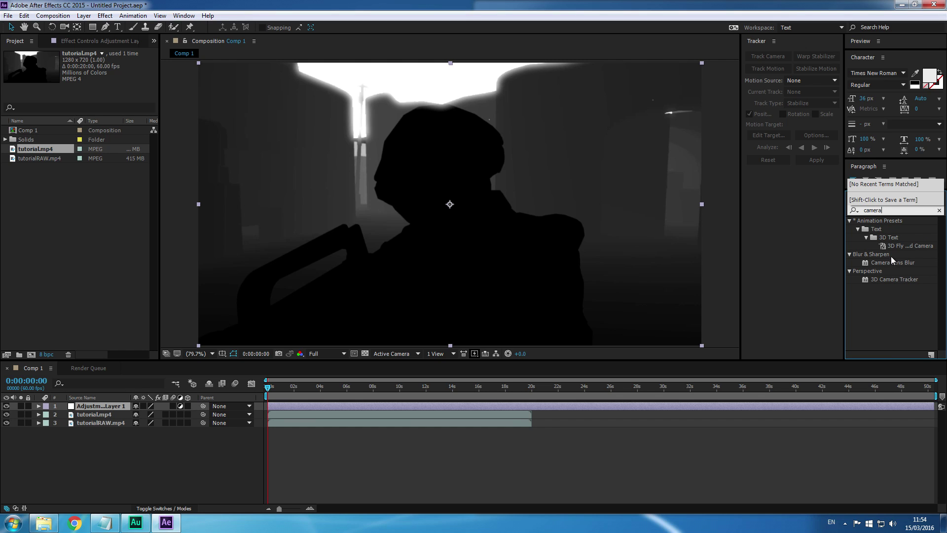
{"action": "left_click_drag", "start_coordinate": [893, 262], "coordinate": [561, 403]}
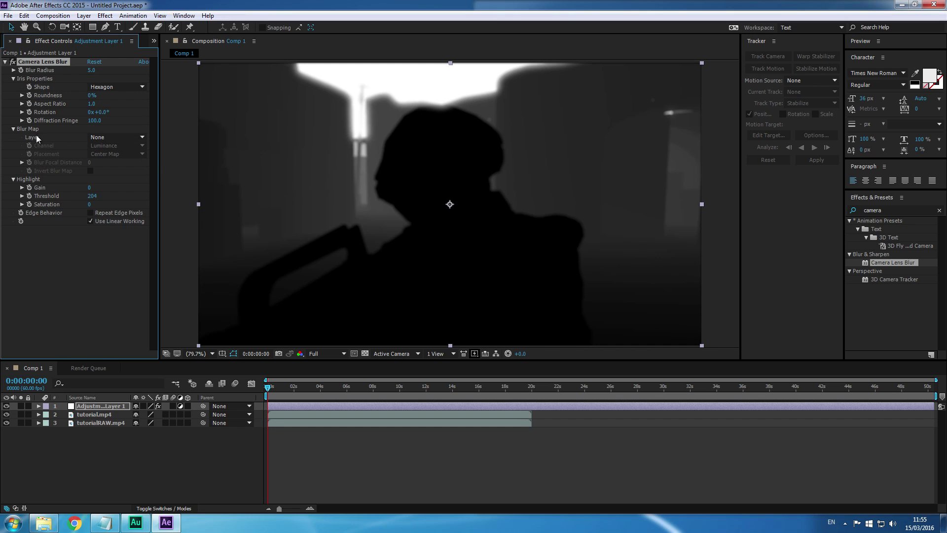
Set the Camera Lens Blur's blur map layer to tutorial.mp4 and hide the tutorial.mp4 layer in the composition
{"action": "left_click", "coordinate": [115, 139]}
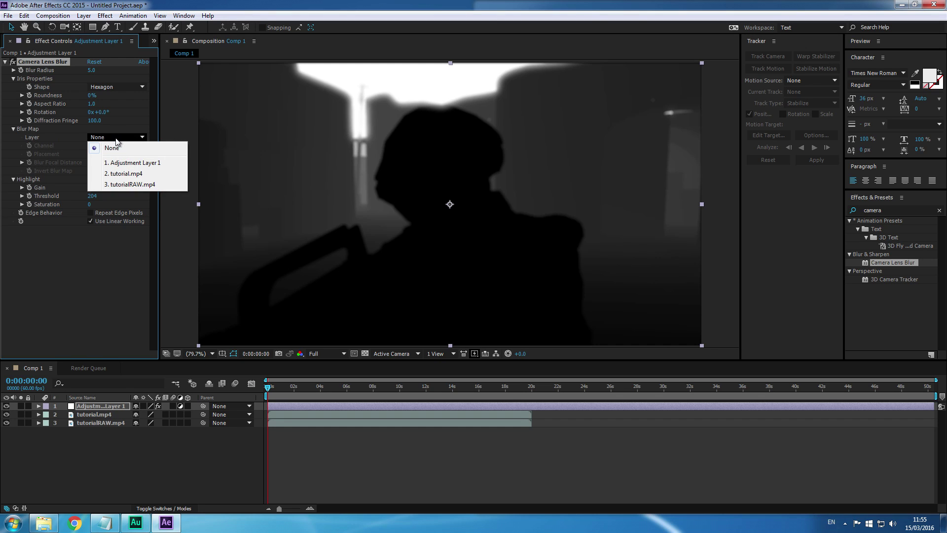
{"action": "left_click", "coordinate": [134, 175]}
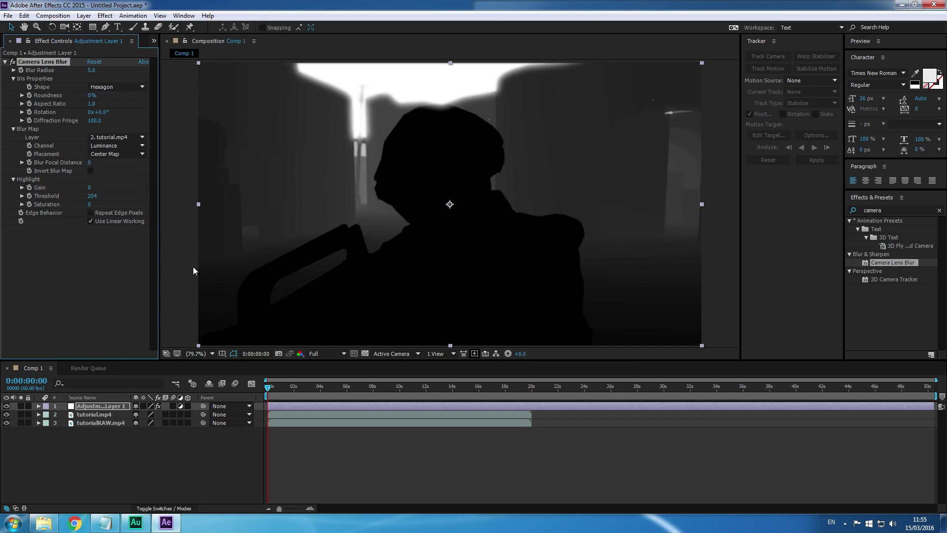
{"action": "left_click", "coordinate": [7, 423]}
{"action": "left_click", "coordinate": [6, 414]}
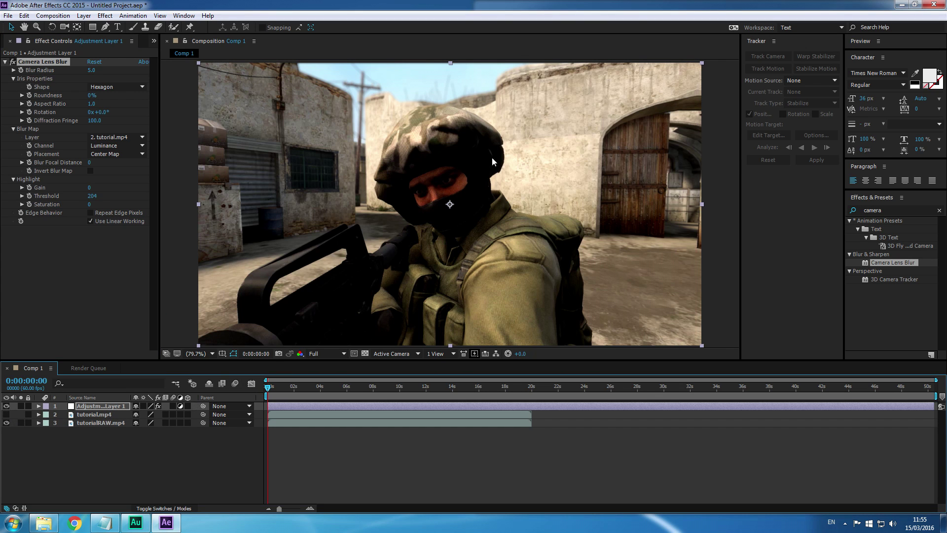
Examine the depth-based blur on the raw footage at several times between about 2 and 17 seconds
{"action": "left_click", "coordinate": [333, 385]}
{"action": "left_click", "coordinate": [370, 387]}
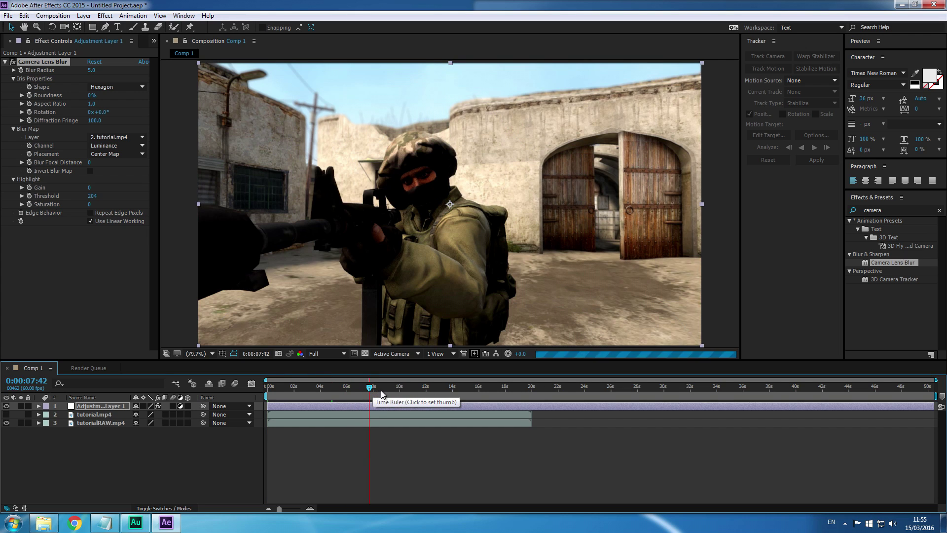
{"action": "left_click", "coordinate": [412, 388]}
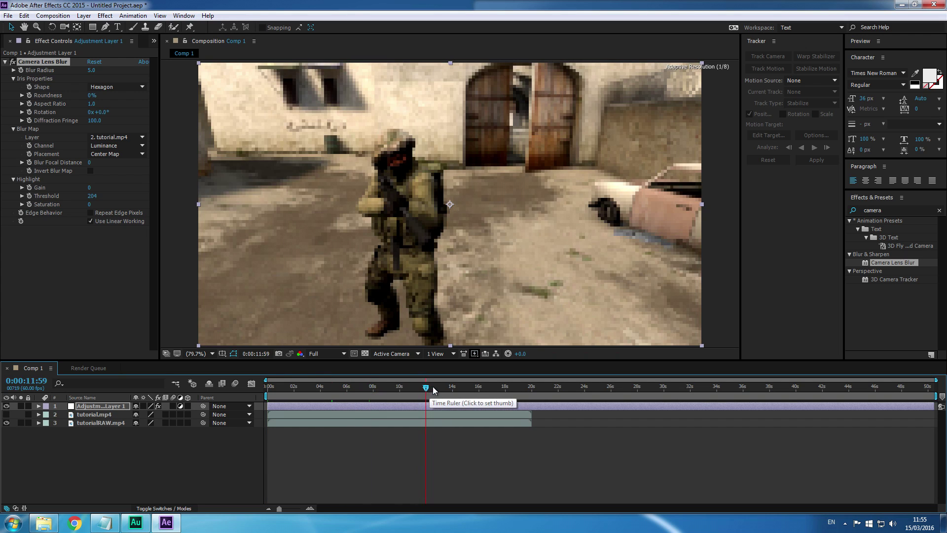
{"action": "left_click", "coordinate": [448, 388]}
{"action": "left_click", "coordinate": [492, 388]}
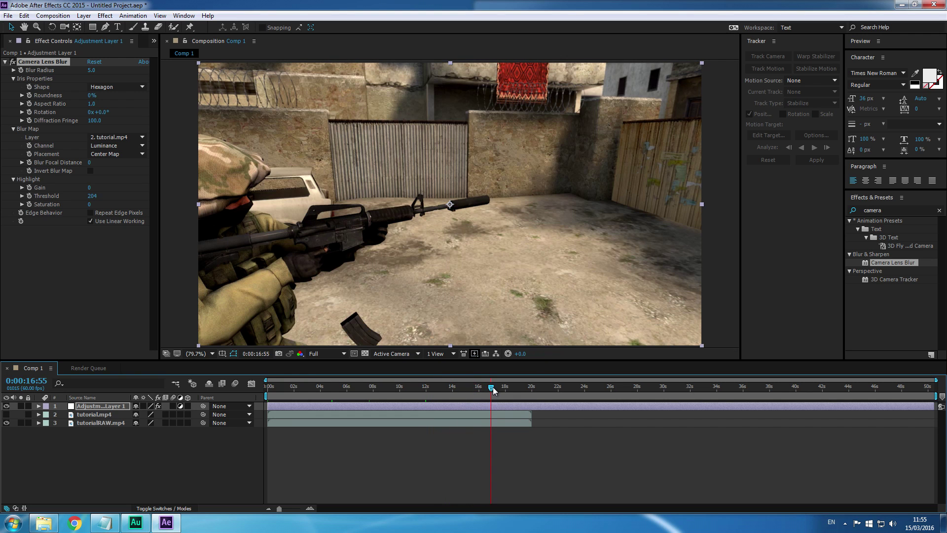
{"action": "left_click", "coordinate": [324, 388]}
{"action": "left_click", "coordinate": [300, 388]}
{"action": "left_click", "coordinate": [325, 388]}
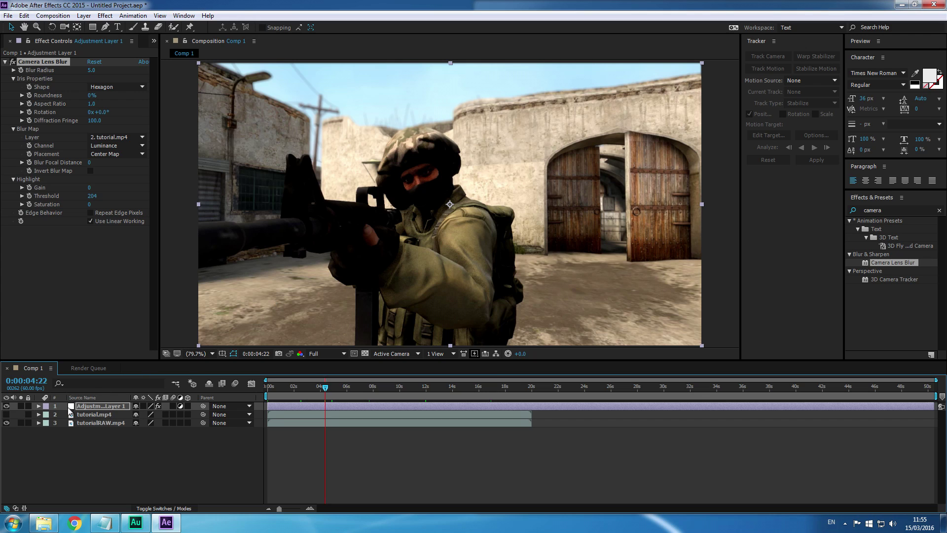
Show the tutorial.mp4 depth pass, examine its shading between about 7 and 16 seconds, and compare it with the raw footage
{"action": "left_click", "coordinate": [94, 414]}
{"action": "left_click", "coordinate": [6, 414]}
{"action": "left_click", "coordinate": [6, 414]}
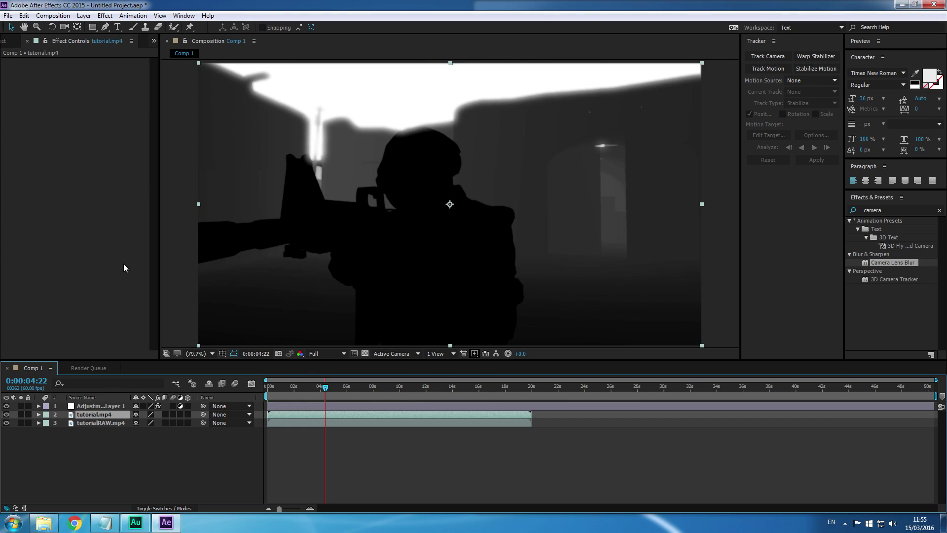
{"action": "left_click_drag", "start_coordinate": [393, 392], "coordinate": [478, 389]}
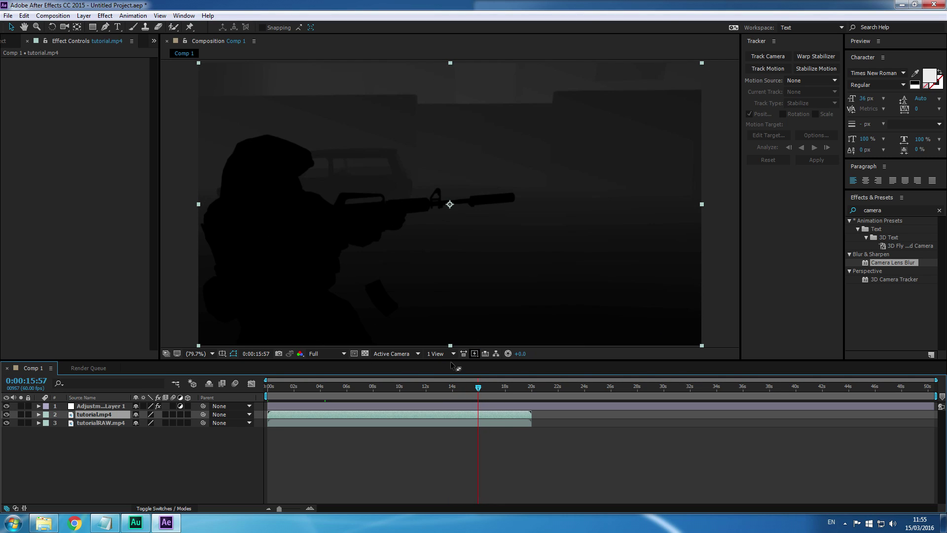
{"action": "left_click_drag", "start_coordinate": [479, 389], "coordinate": [359, 390]}
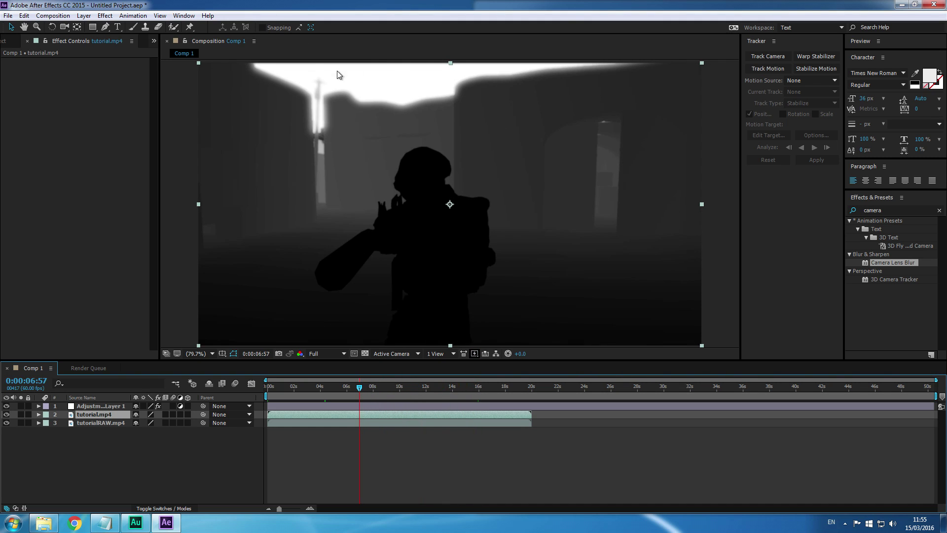
{"action": "left_click", "coordinate": [6, 414]}
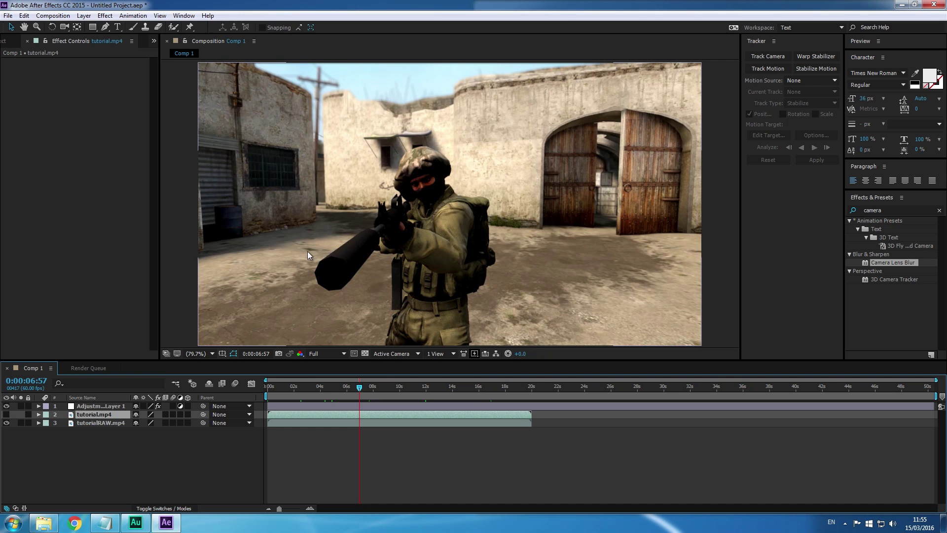
{"action": "left_click", "coordinate": [6, 414]}
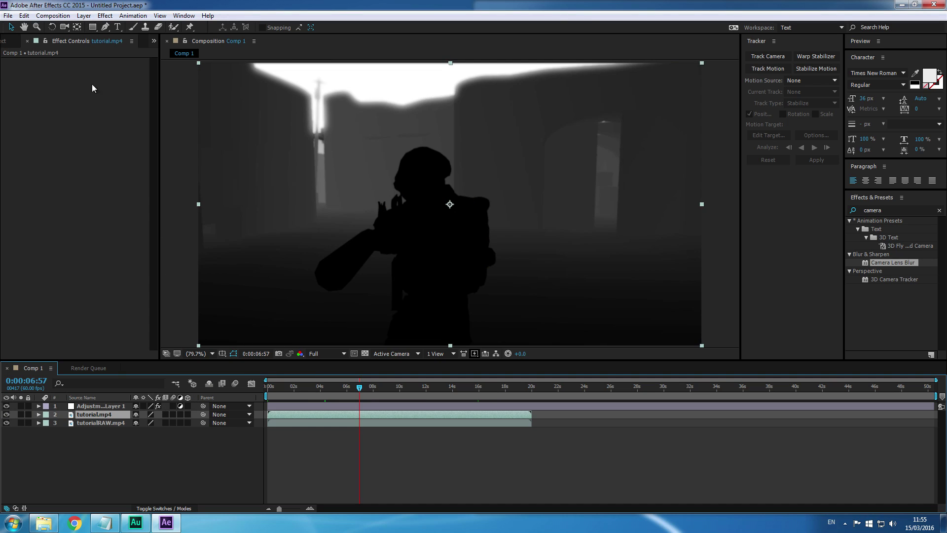
Apply Brightness & Contrast to tutorial.mp4 with brightness 150 and contrast 100, and hide that layer to show the blurred footage
{"action": "left_click", "coordinate": [110, 407]}
{"action": "left_click", "coordinate": [111, 416]}
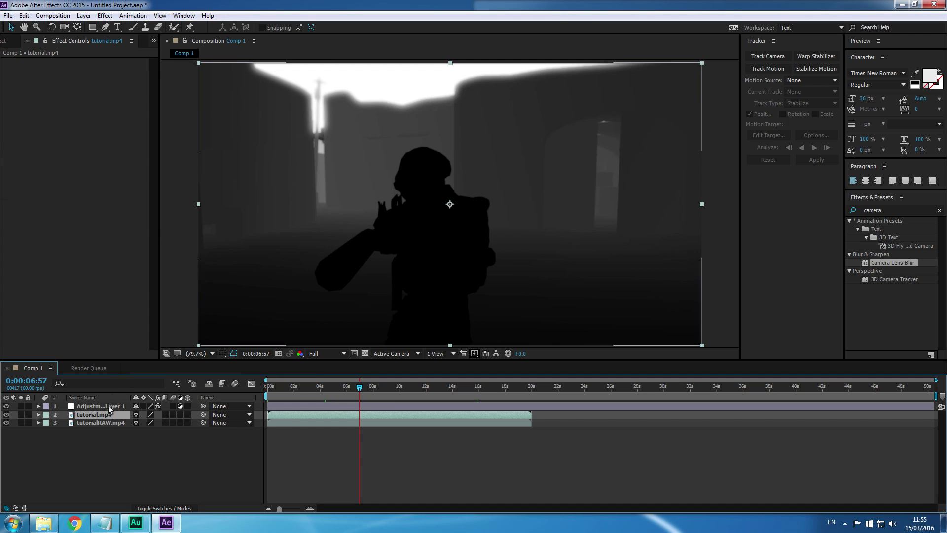
{"action": "left_click", "coordinate": [105, 16]}
{"action": "mouse_move", "coordinate": [202, 119]}
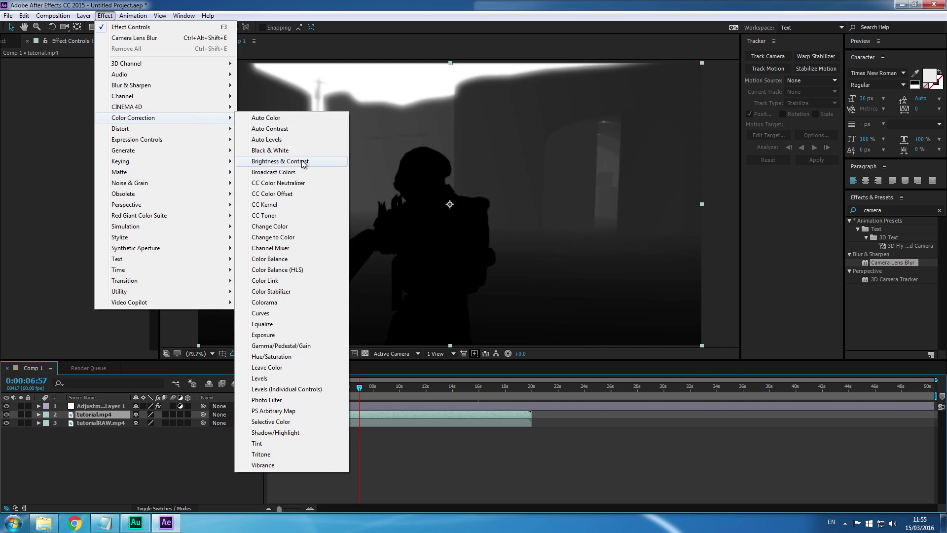
{"action": "left_click", "coordinate": [280, 161]}
{"action": "left_click_drag", "start_coordinate": [88, 80], "coordinate": [118, 81]}
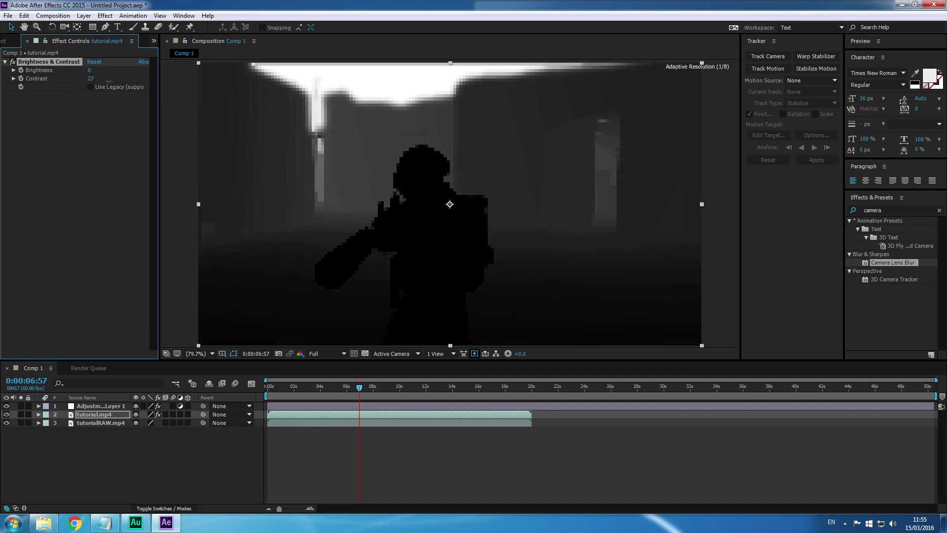
{"action": "left_click_drag", "start_coordinate": [90, 70], "coordinate": [176, 73]}
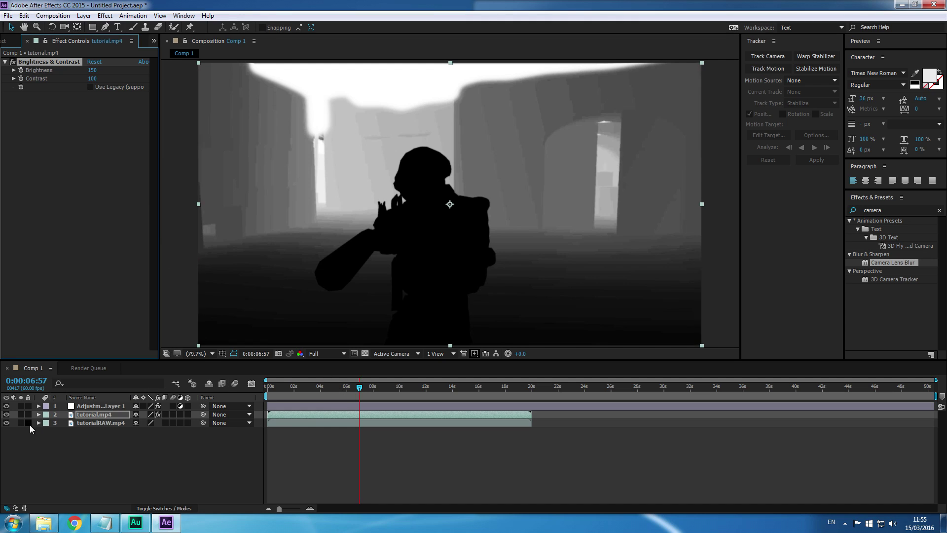
{"action": "left_click", "coordinate": [6, 414]}
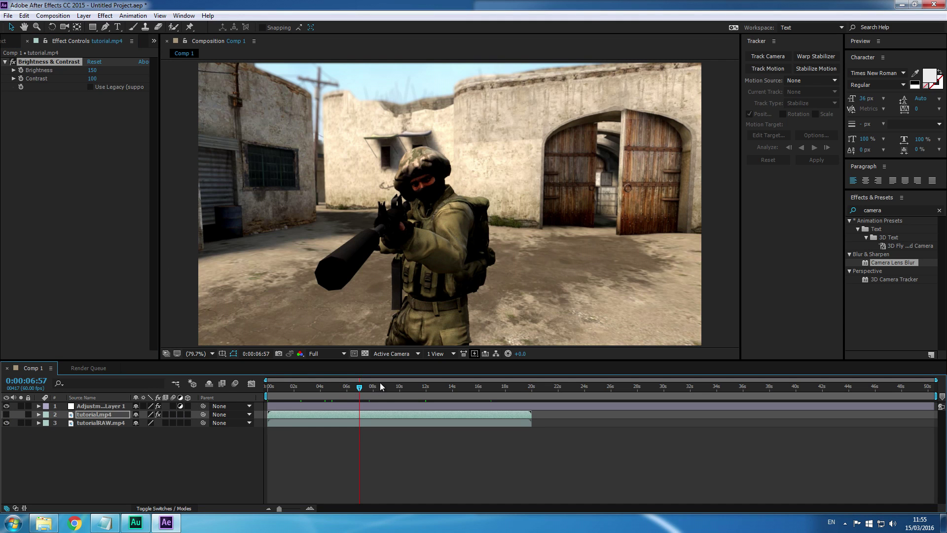
{"action": "left_click_drag", "start_coordinate": [378, 387], "coordinate": [285, 398]}
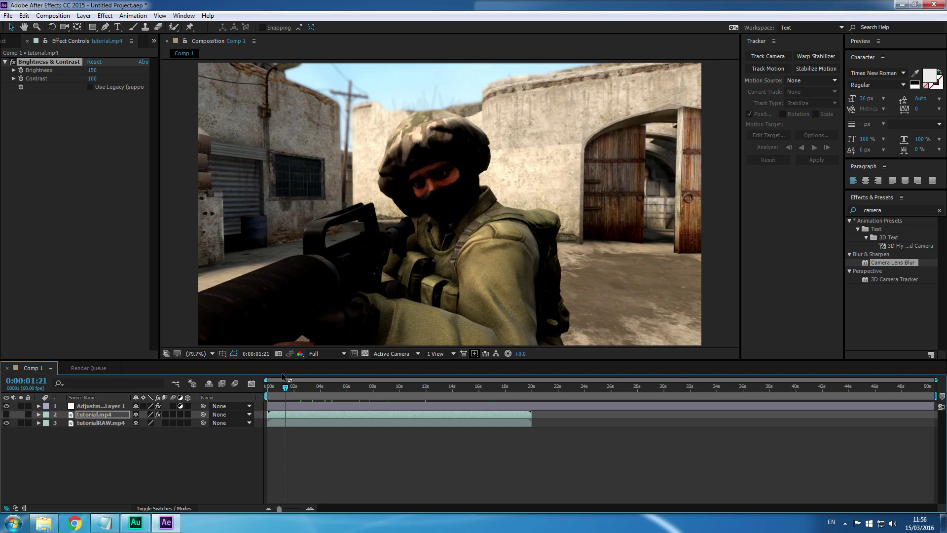
Minimize the open windows and permanently delete the SFM-CSGO-Maps_r4 (1) archive from the desktop
{"action": "left_click", "coordinate": [898, 5]}
{"action": "left_click", "coordinate": [821, 193]}
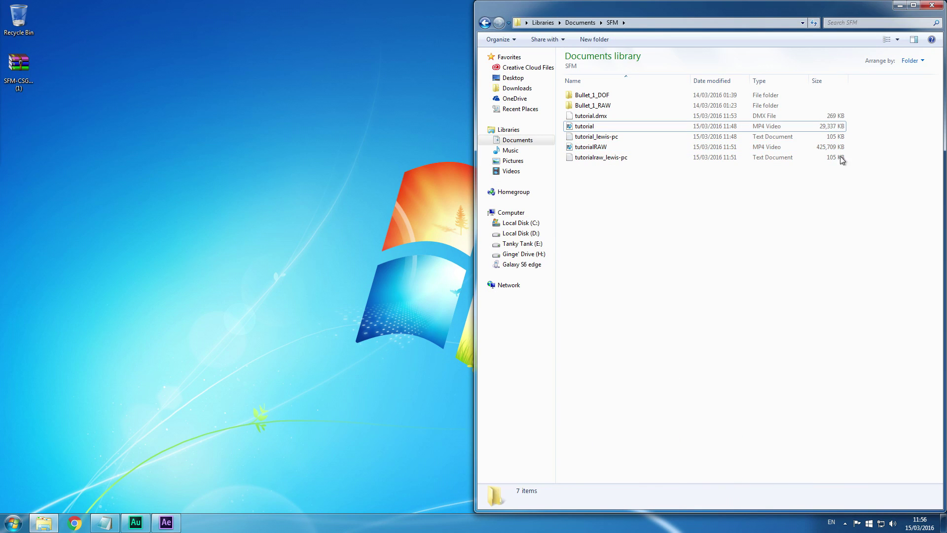
{"action": "left_click", "coordinate": [897, 5]}
{"action": "left_click_drag", "start_coordinate": [28, 72], "coordinate": [29, 20]}
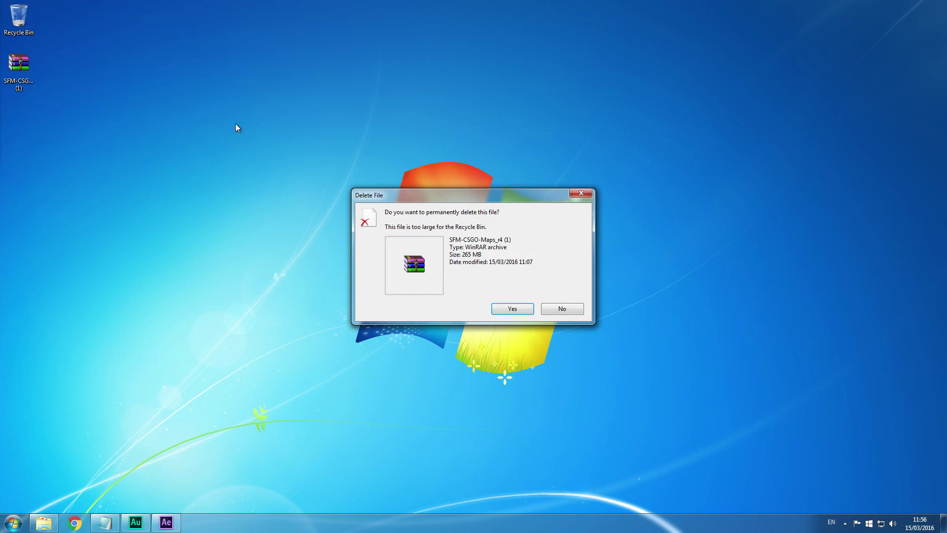
{"action": "left_click", "coordinate": [512, 310]}
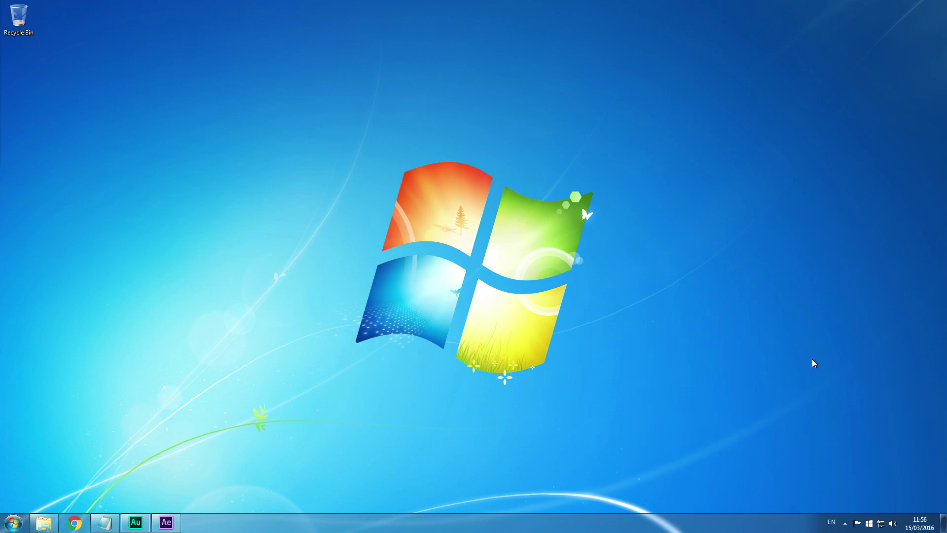